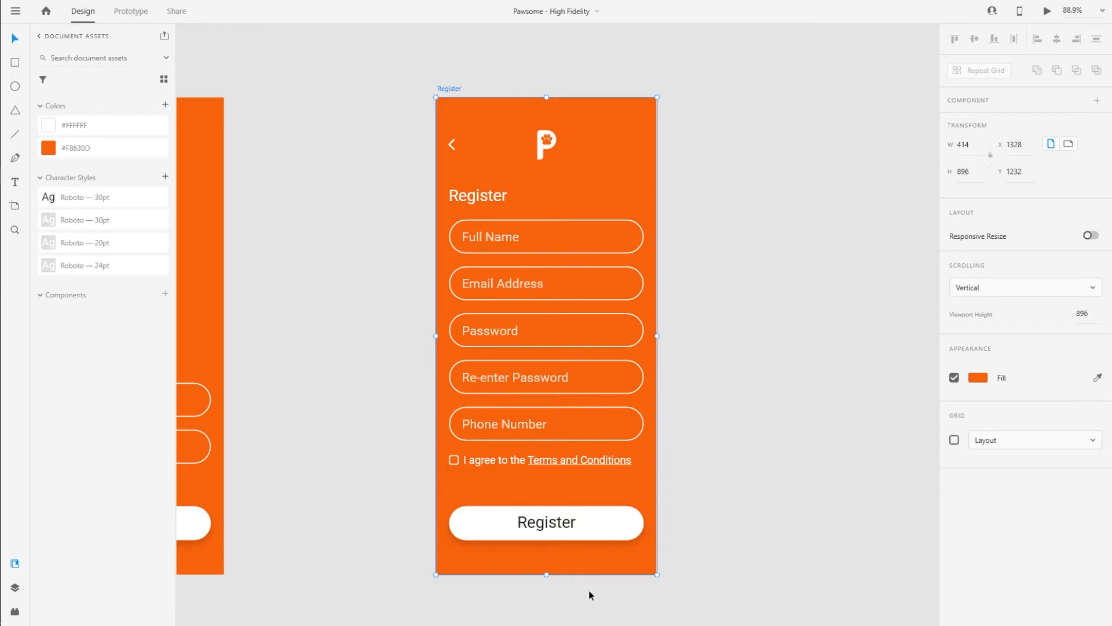
# - Duplicate the Register artboard four times in a row beside the original
pyautogui.click(703, 562)
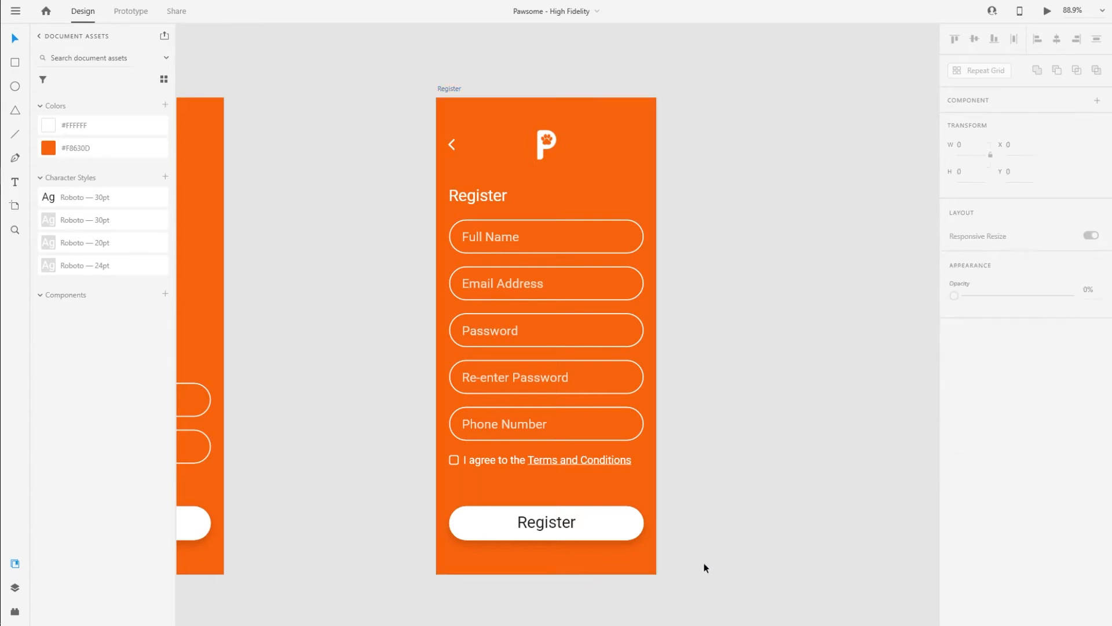
pyautogui.scroll(-6, 716, 553)
pyautogui.moveTo(688, 464); pyautogui.dragTo(537, 442)
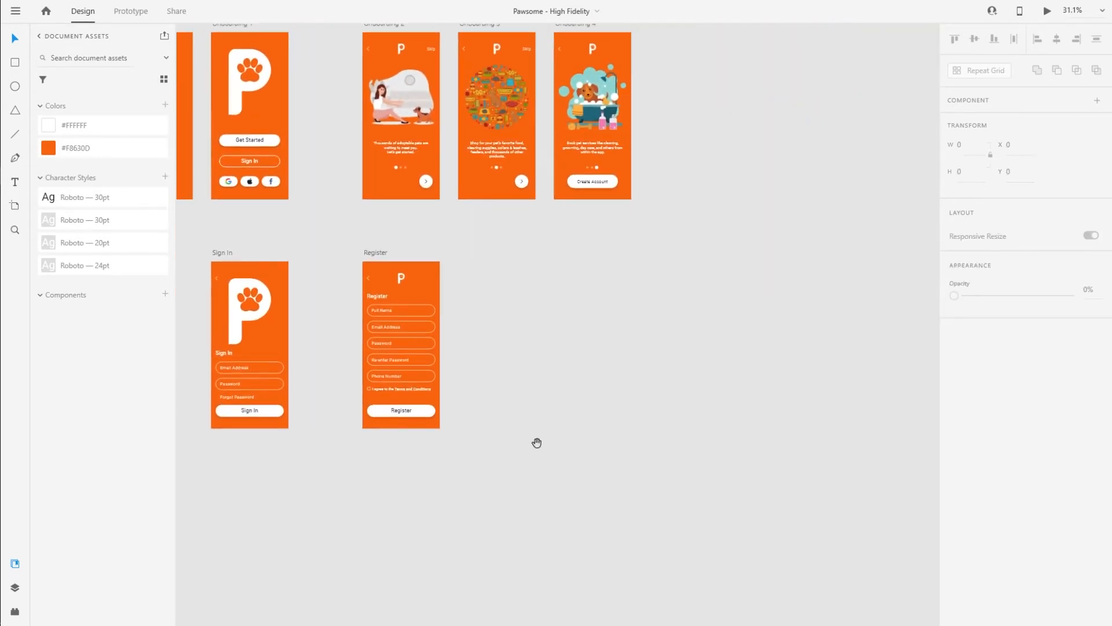
pyautogui.hotkey('ctrl', 'y')
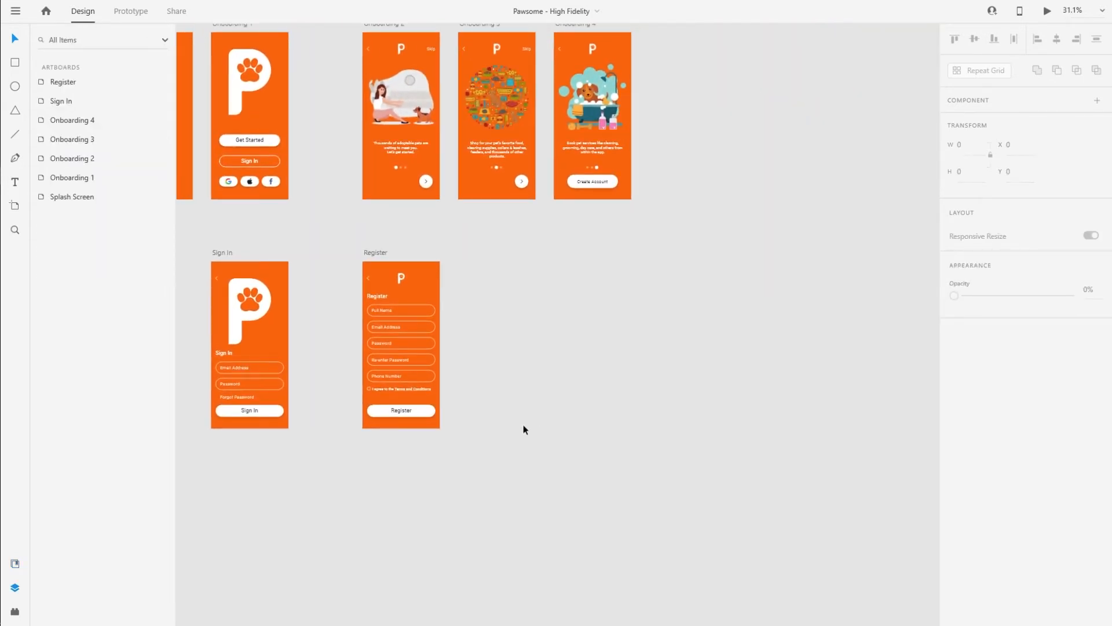
pyautogui.click(371, 254)
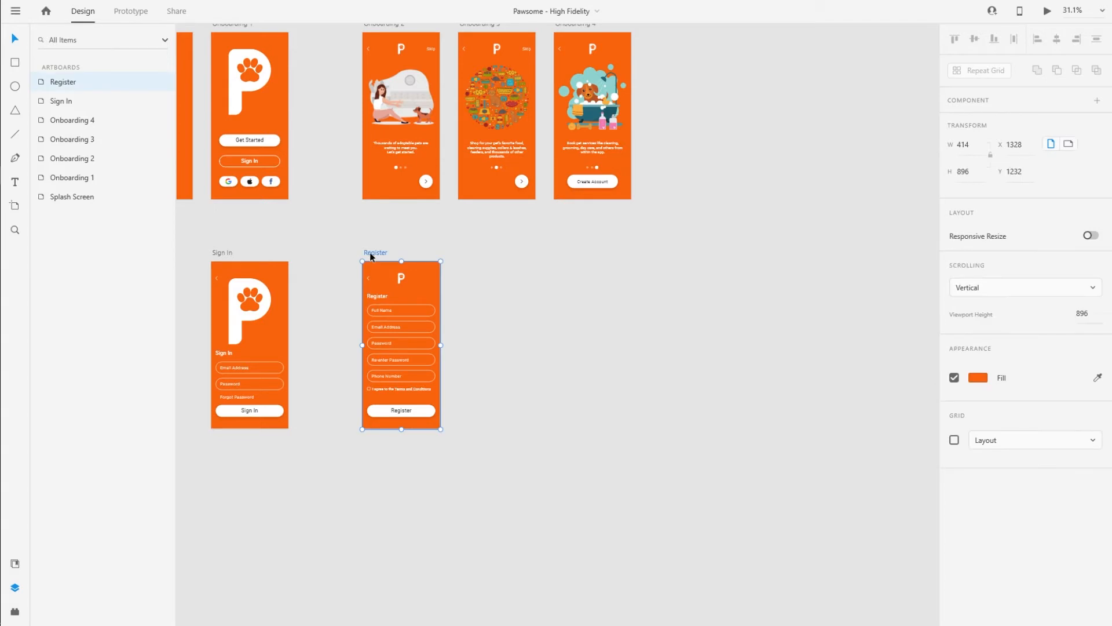
pyautogui.hotkey('ctrl', 'd')
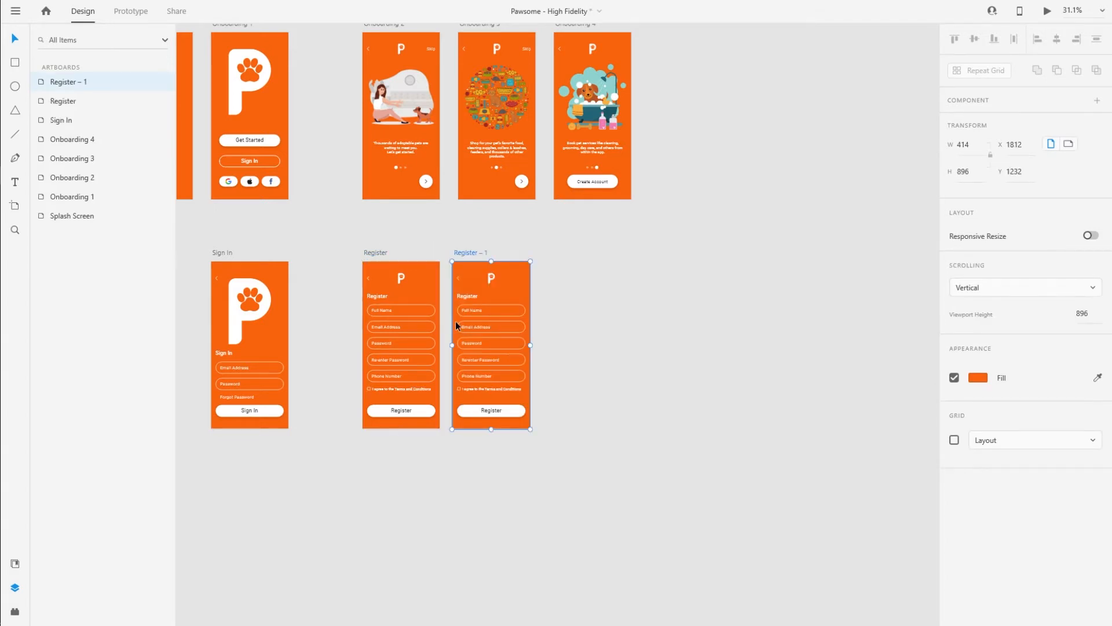
pyautogui.hotkey('ctrl', 'd')
pyautogui.hotkey('ctrl', 'd')
pyautogui.hotkey('ctrl', 'd')
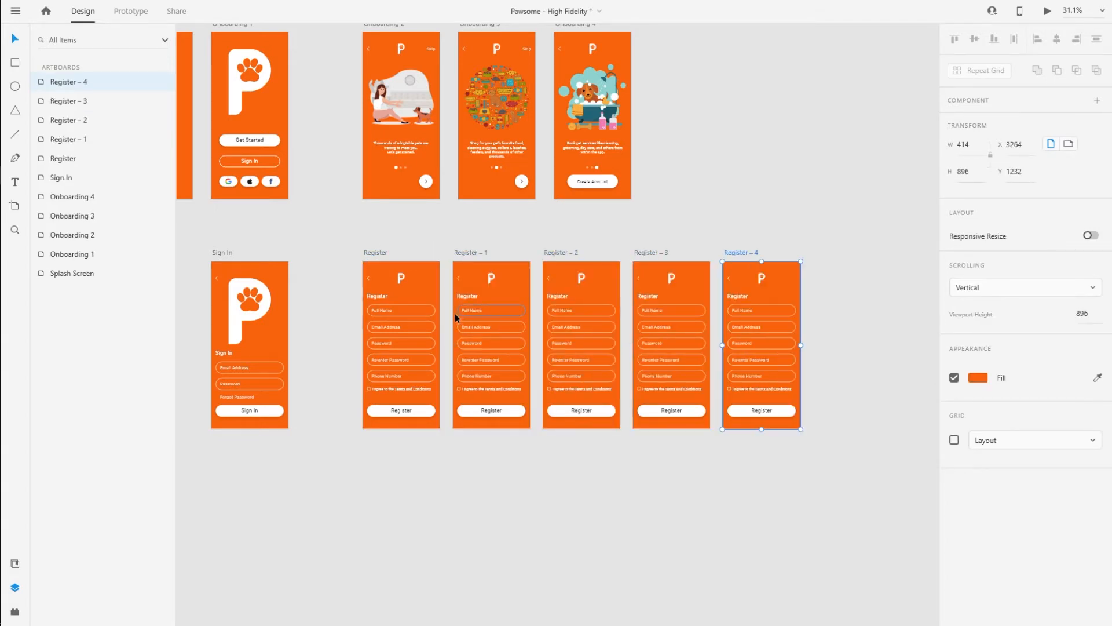
pyautogui.click(427, 525)
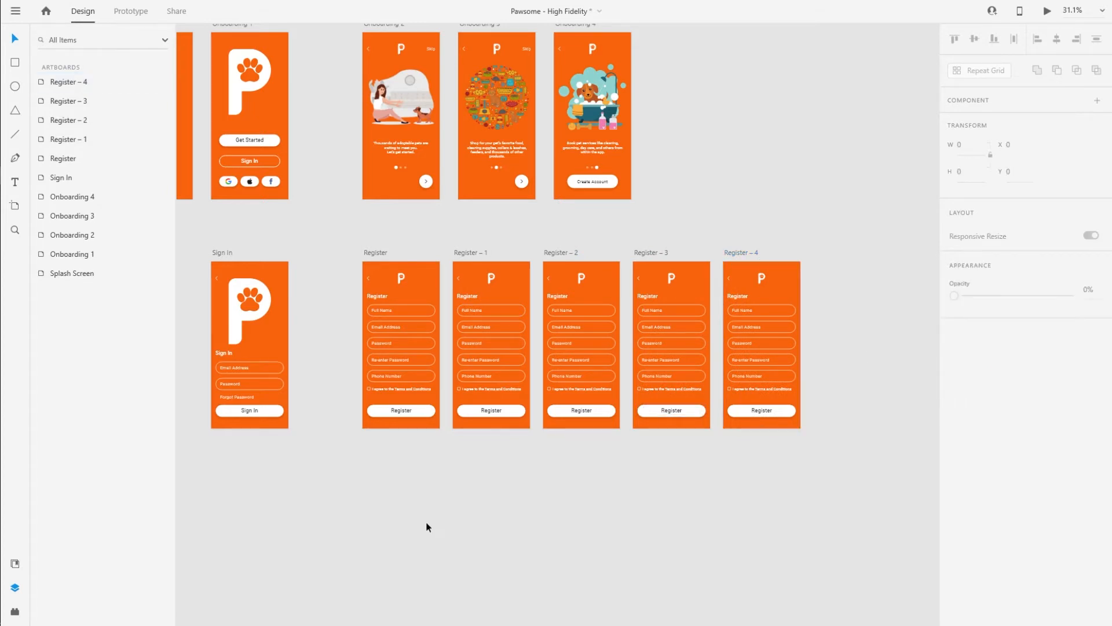
# - Make the original Register artboard's Register button a component and add a state named Hover State
pyautogui.scroll(6, 387, 420)
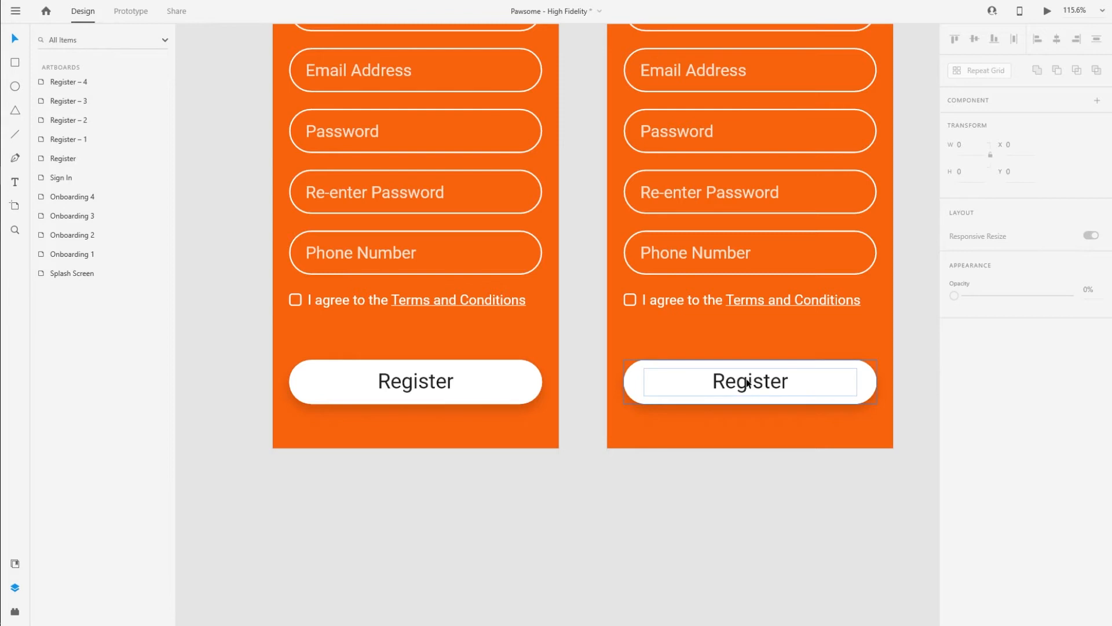
pyautogui.click(506, 389)
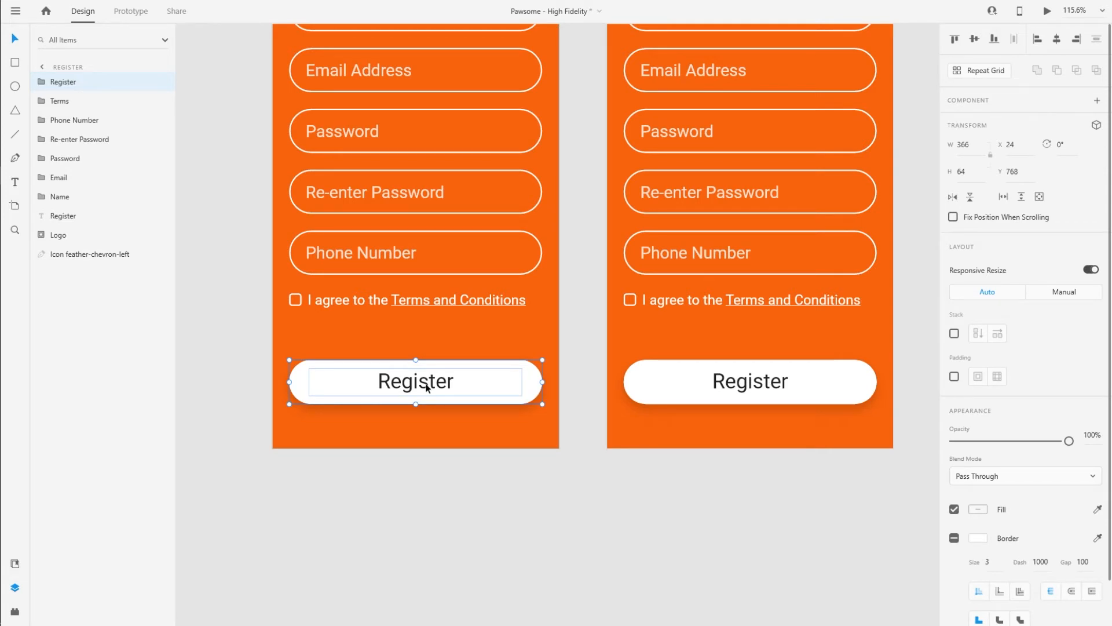
pyautogui.rightClick(442, 401)
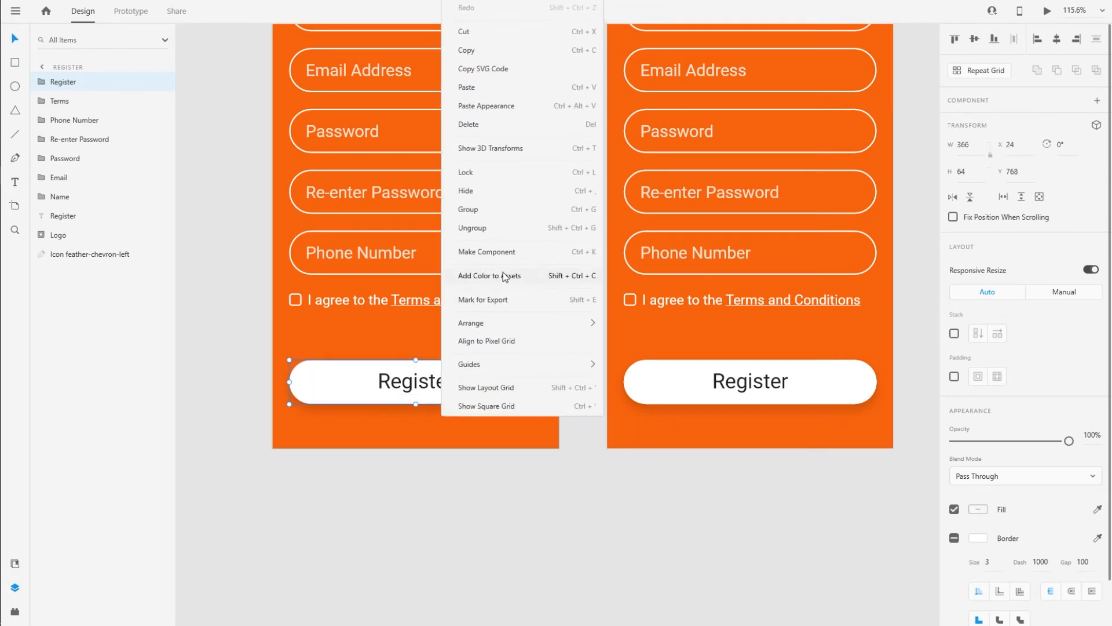
pyautogui.click(503, 252)
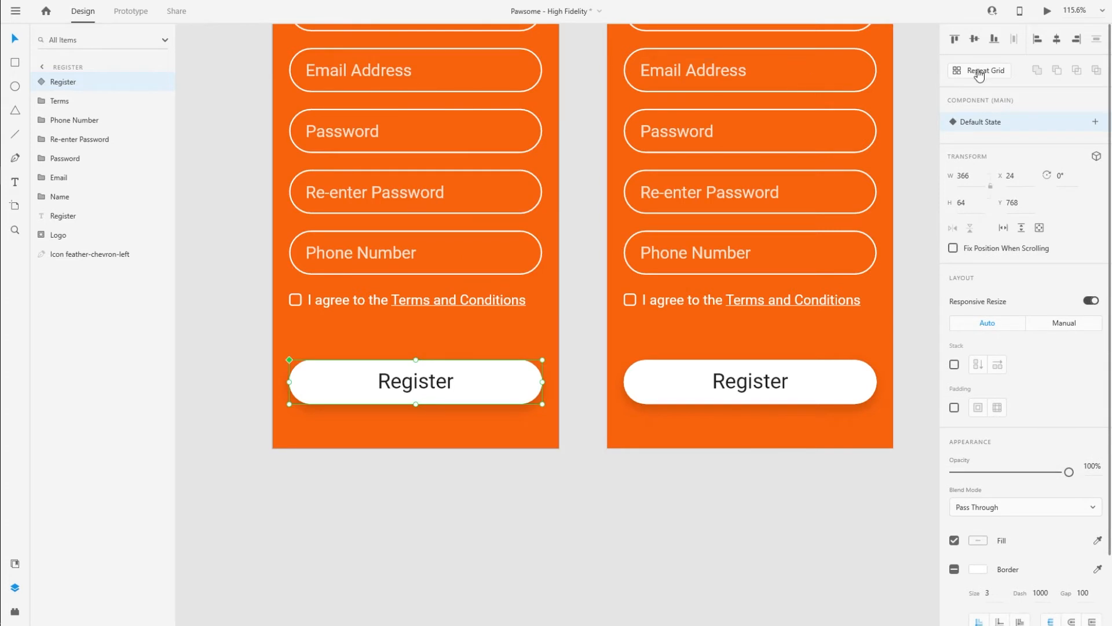
pyautogui.click(1094, 124)
pyautogui.click(1009, 148)
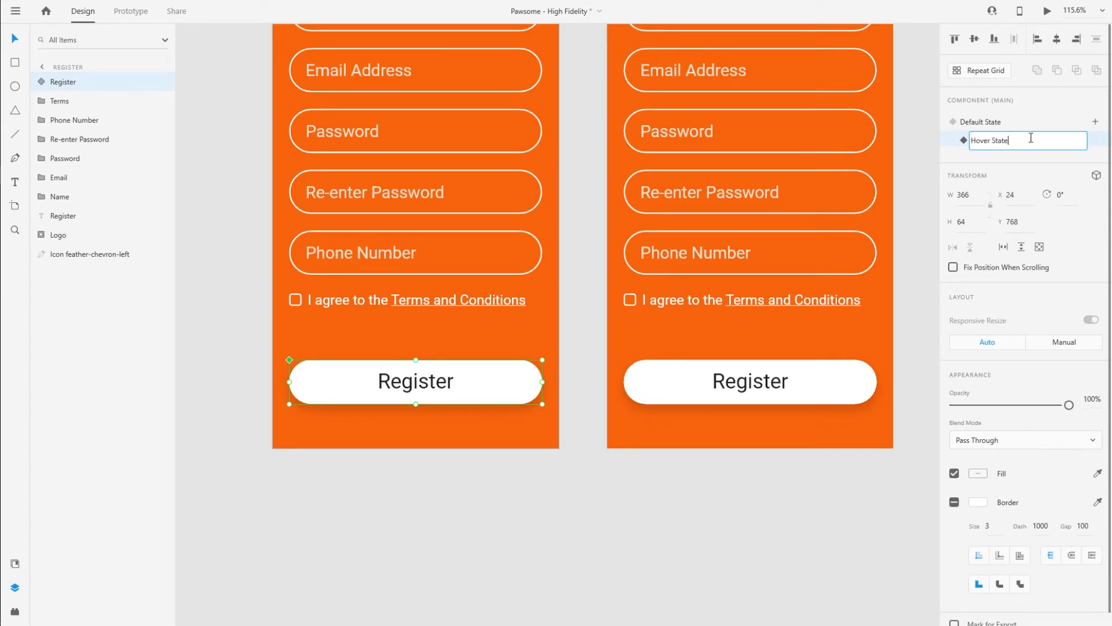
pyautogui.press('Return')
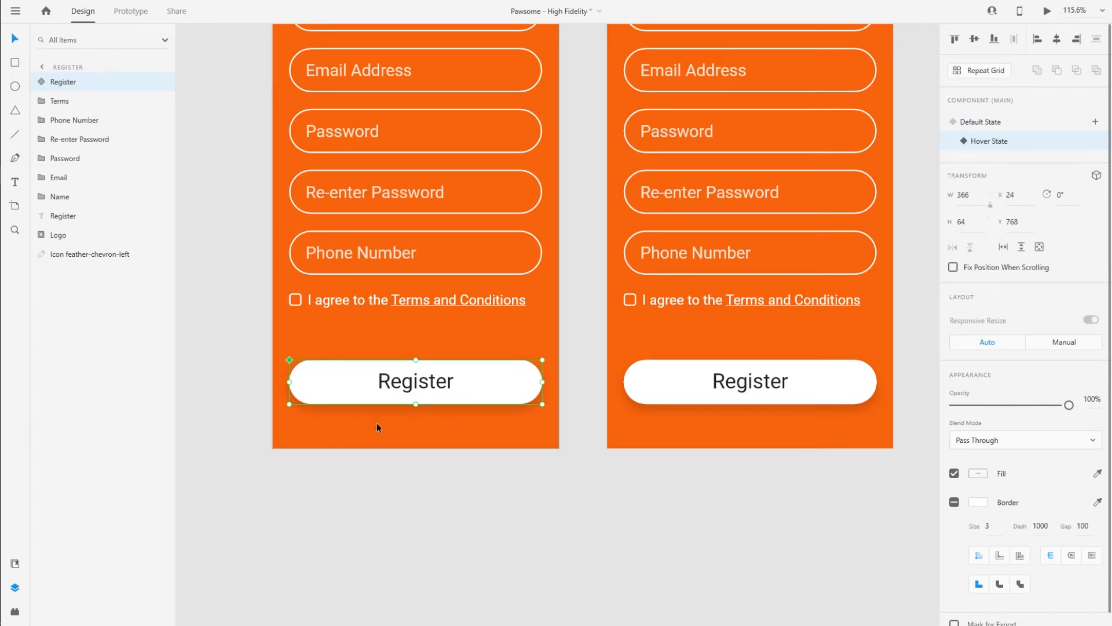
# - Fill the Register button's background rectangle with orange #F8630D in the Hover State
pyautogui.doubleClick(512, 402)
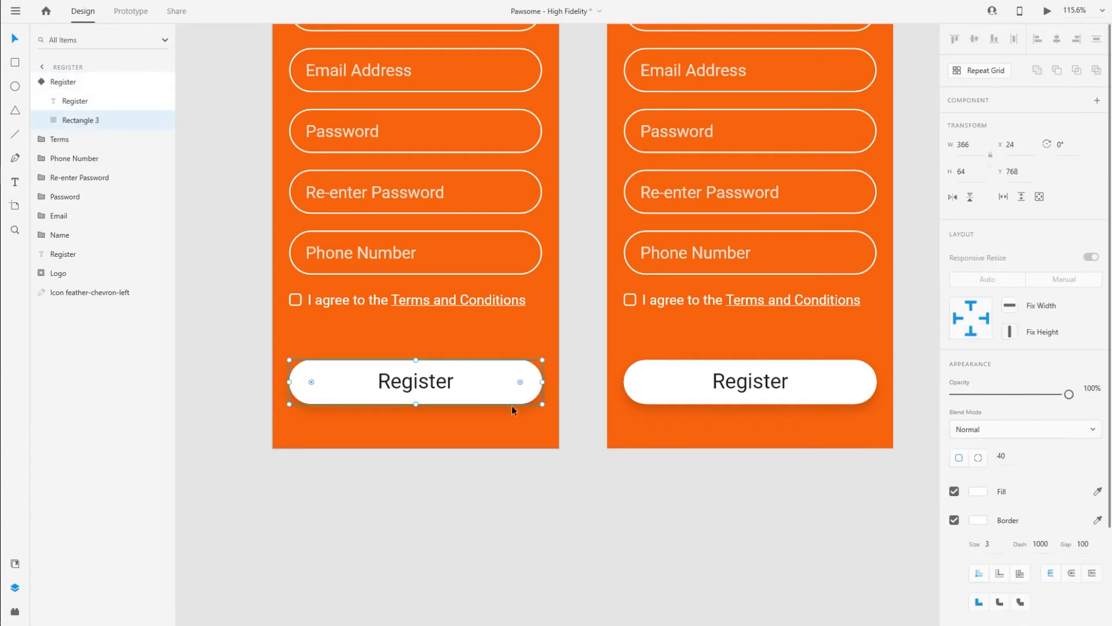
pyautogui.scroll(5, 265, 378)
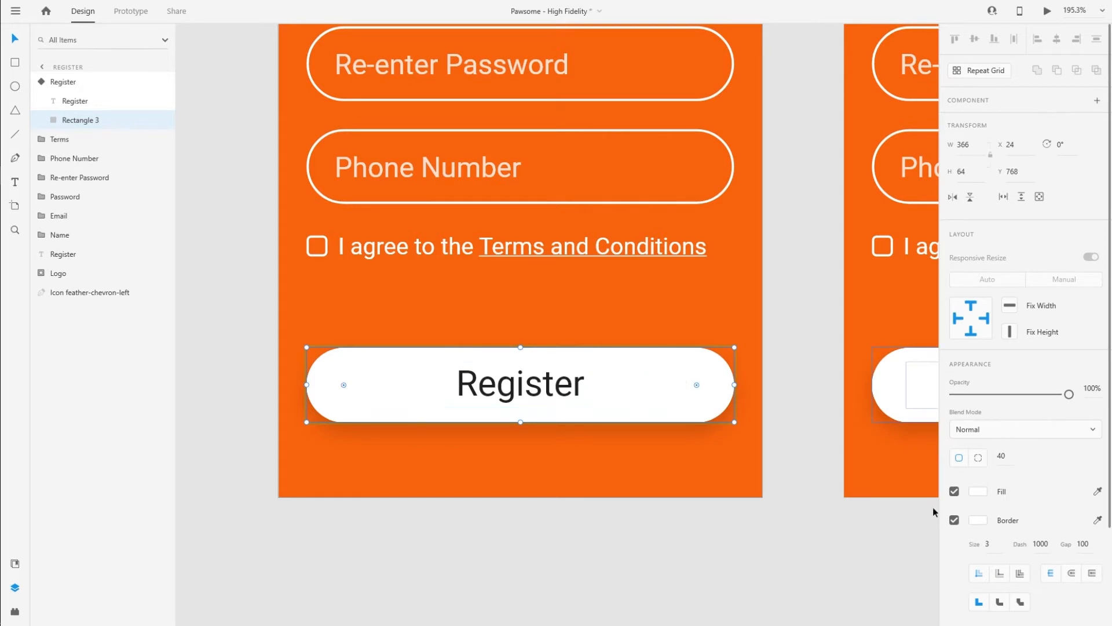
pyautogui.click(977, 492)
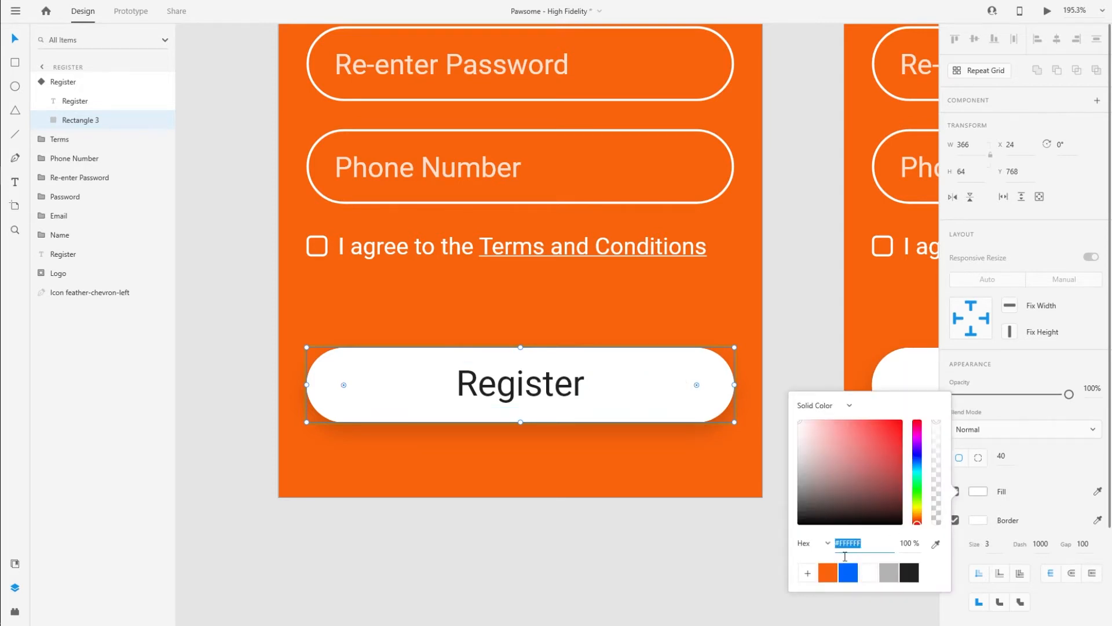
pyautogui.click(834, 572)
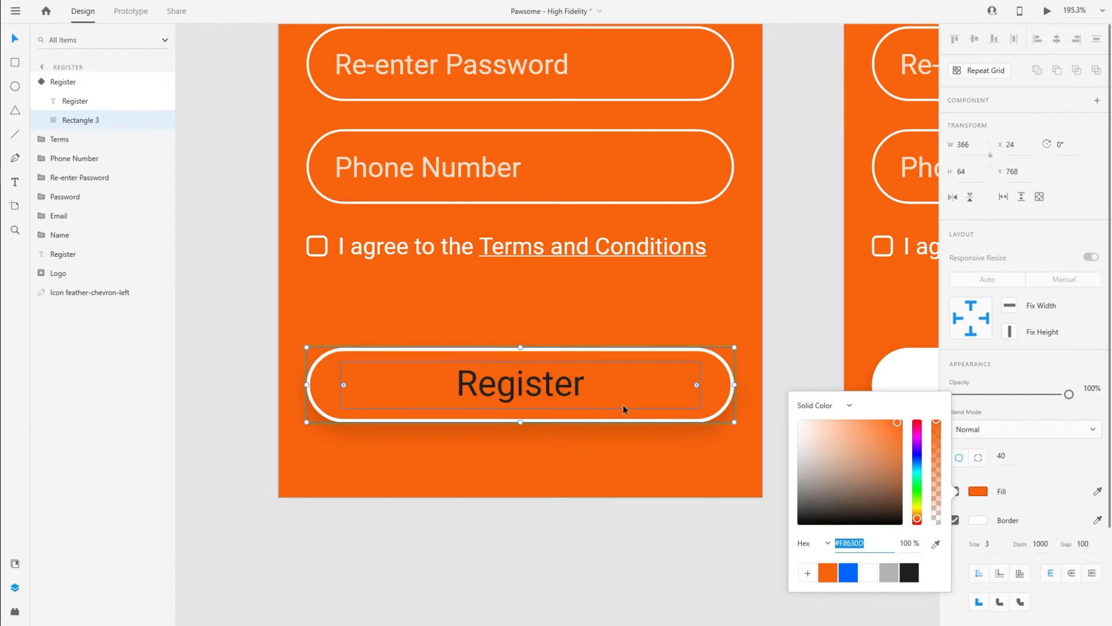
# - Set the fill of the Register button's label to white in the Hover State
pyautogui.click(75, 101)
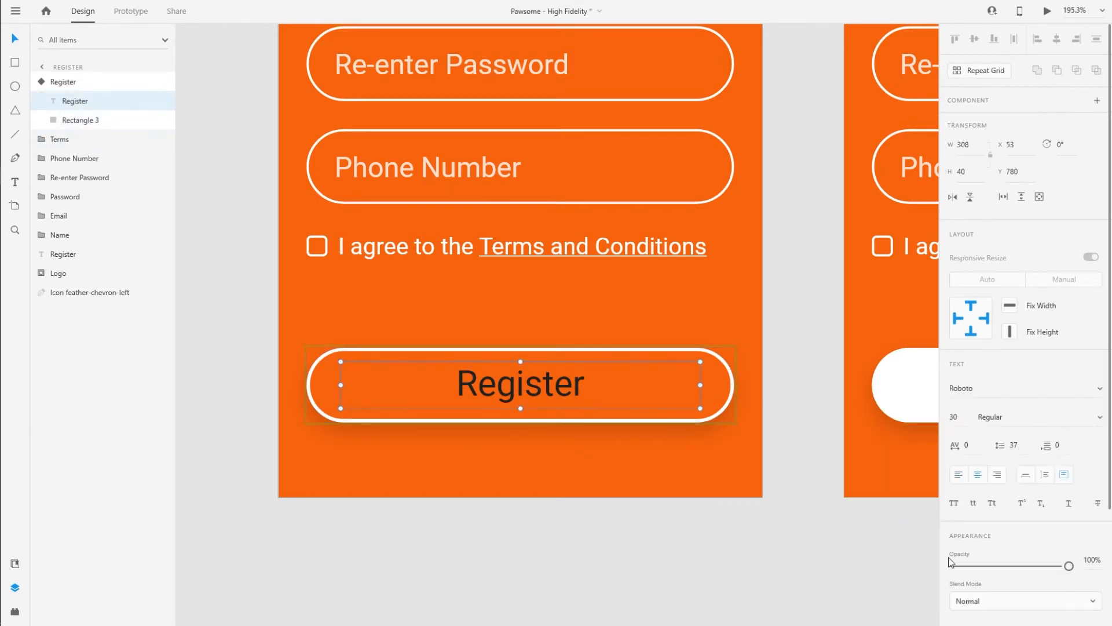
pyautogui.scroll(-2, 1030, 576)
pyautogui.scroll(-1, 1030, 575)
pyautogui.click(975, 491)
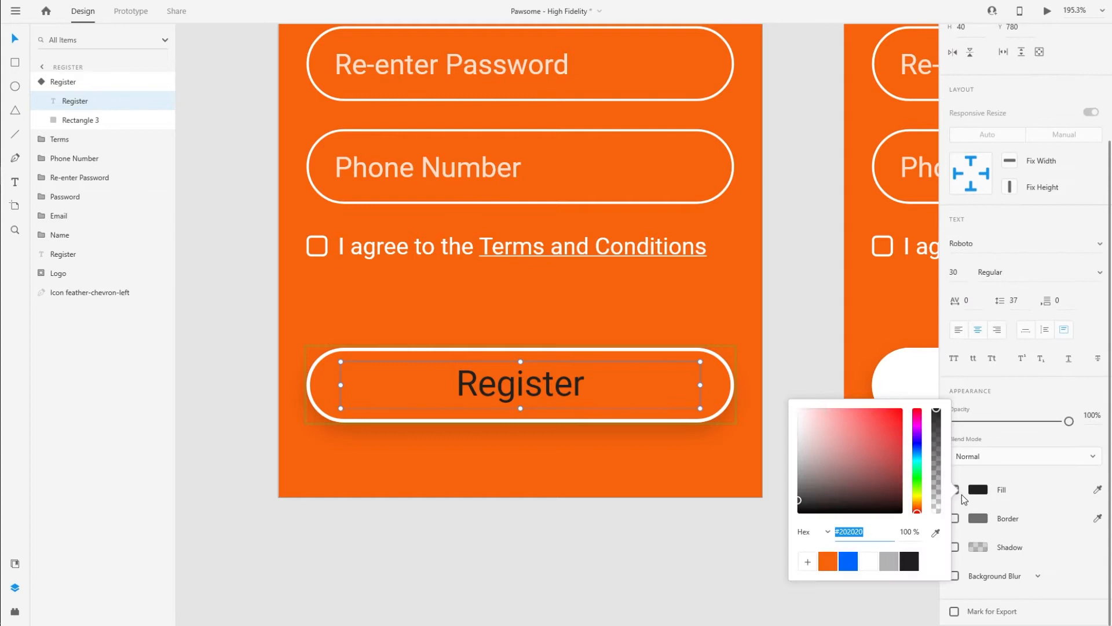
pyautogui.click(869, 561)
pyautogui.click(606, 468)
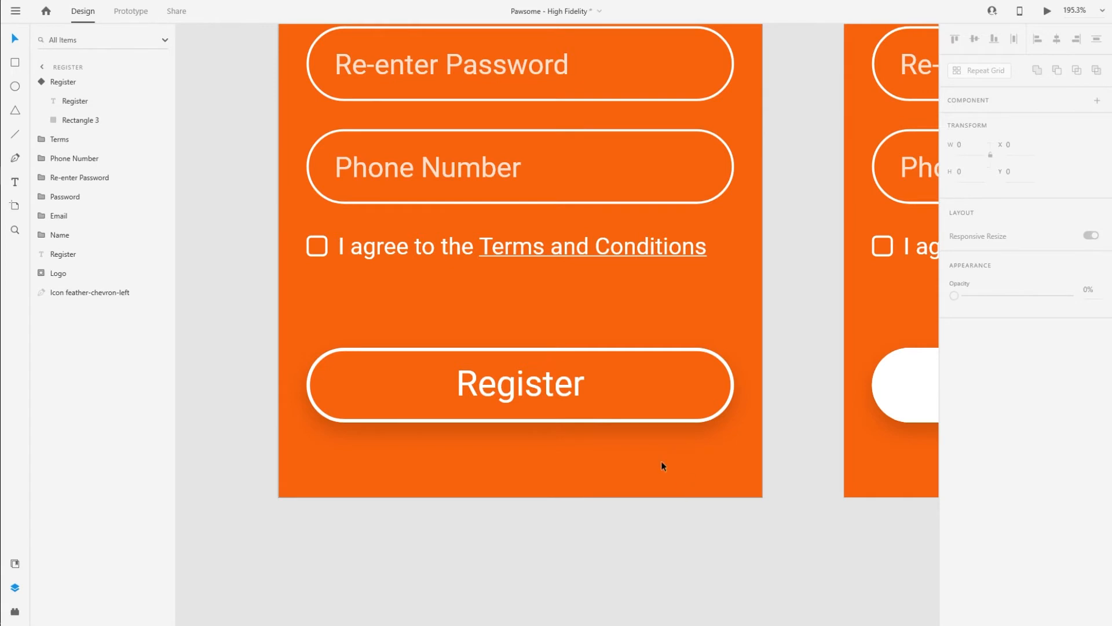
pyautogui.click(655, 392)
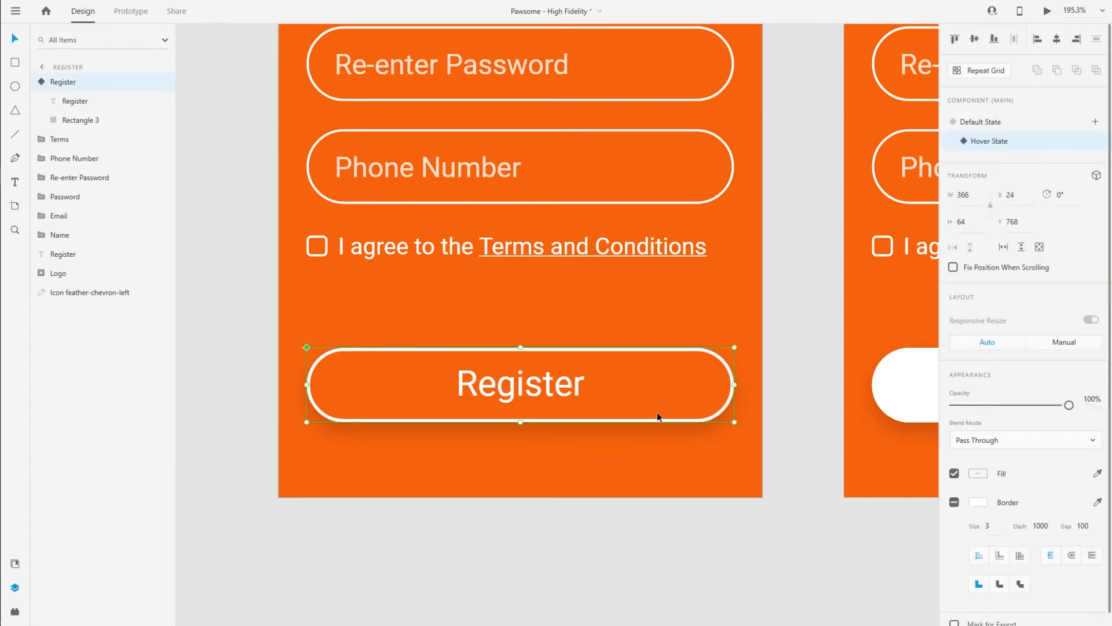
pyautogui.scroll(-1, 1024, 591)
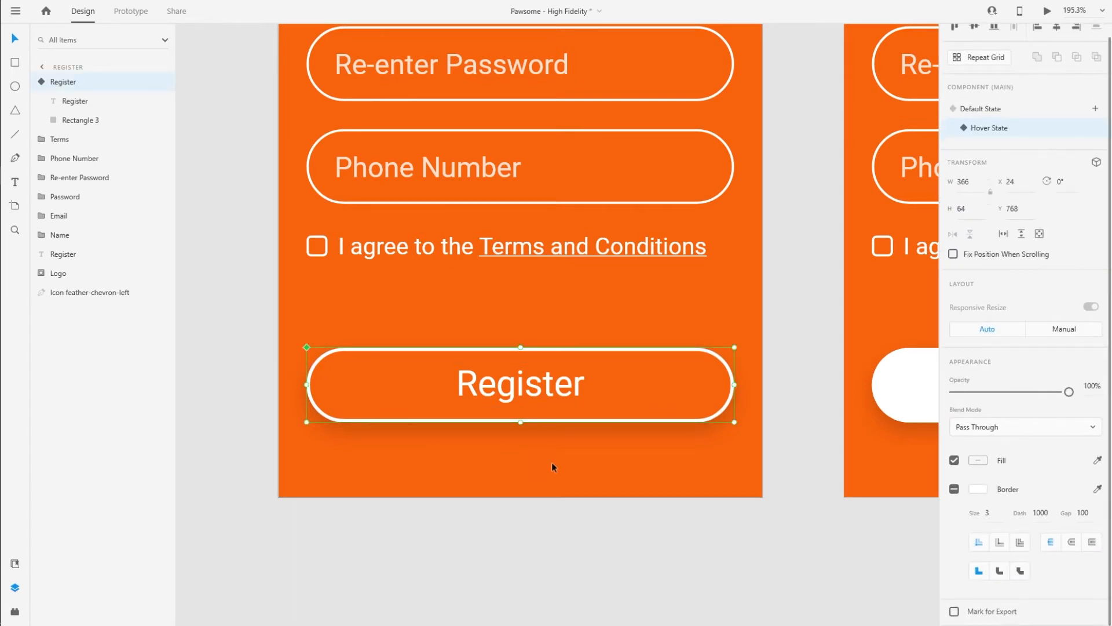
pyautogui.click(580, 452)
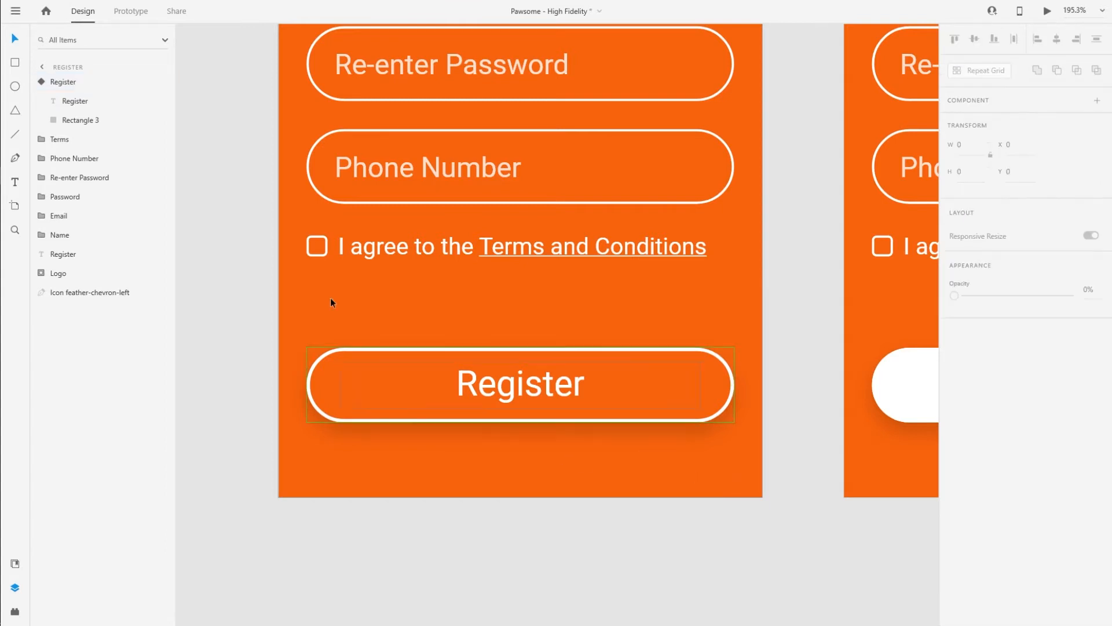
pyautogui.click(62, 87)
# - Delete the four duplicate artboards, Register – 1 through Register – 4
pyautogui.scroll(-5, 585, 380)
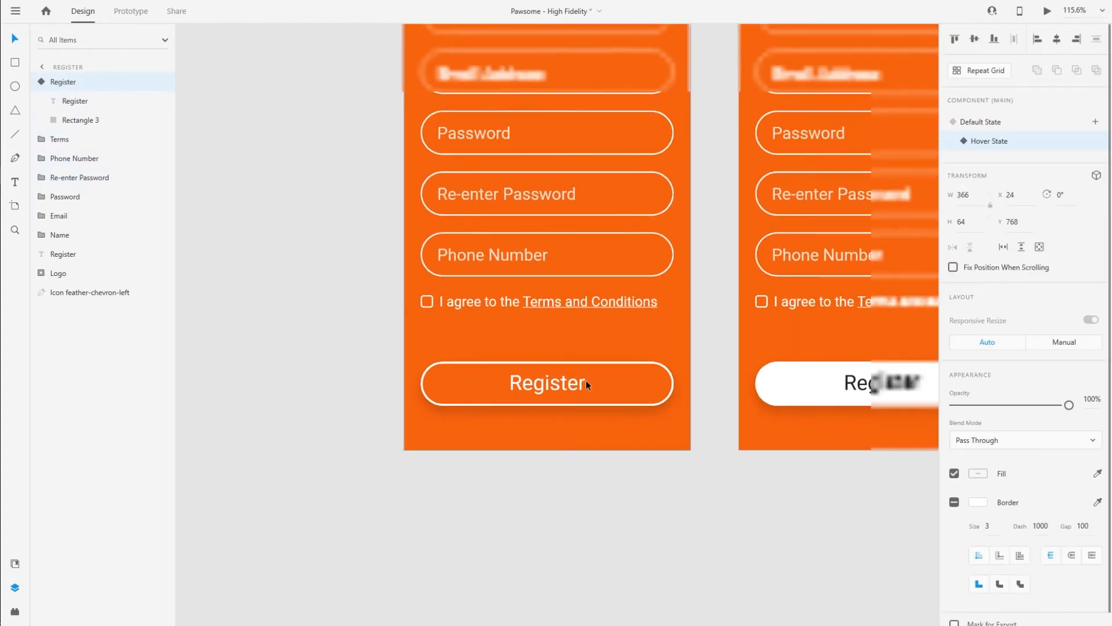
pyautogui.scroll(-3, 548, 467)
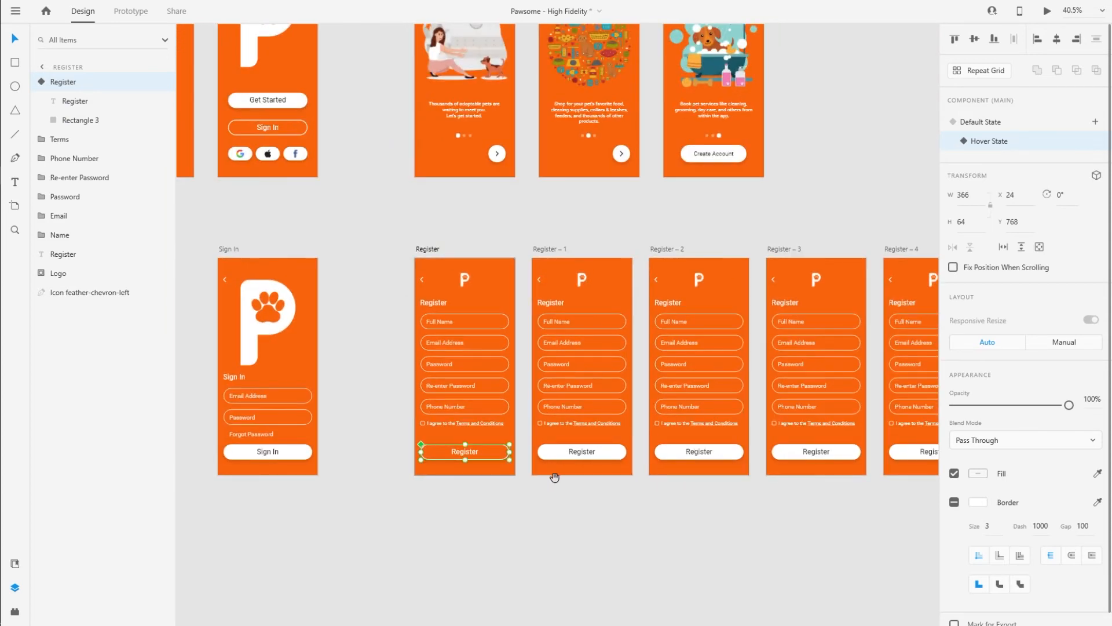
pyautogui.click(387, 214)
pyautogui.keyDown('shift'); pyautogui.click(527, 215); pyautogui.keyUp('shift')
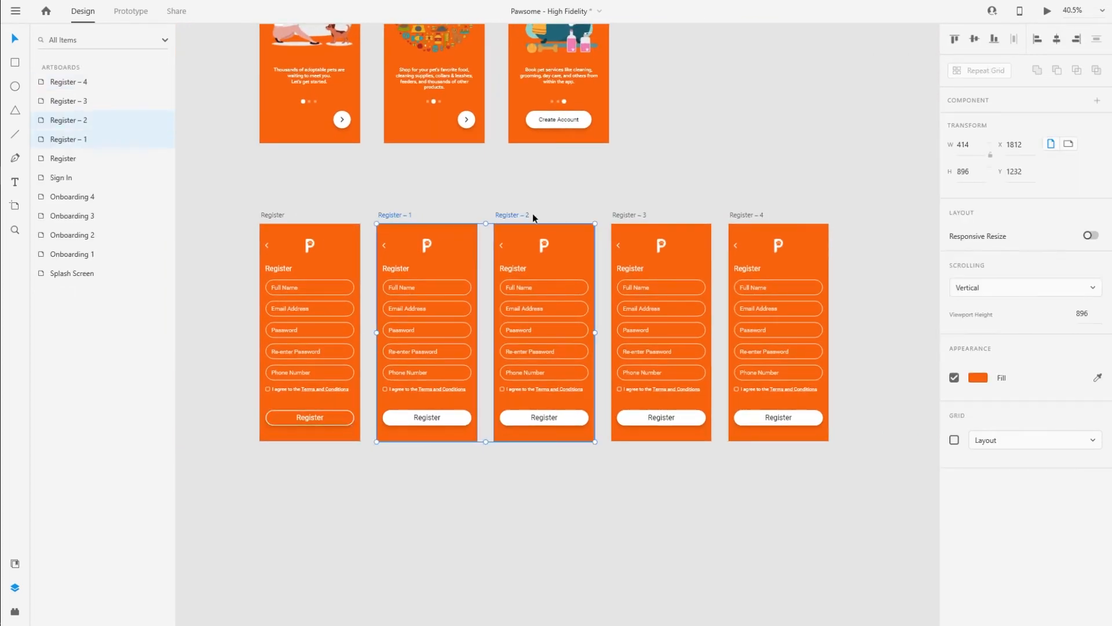
pyautogui.keyDown('shift'); pyautogui.click(640, 215); pyautogui.keyUp('shift')
pyautogui.keyDown('shift'); pyautogui.click(748, 215); pyautogui.keyUp('shift')
pyautogui.press('Delete')
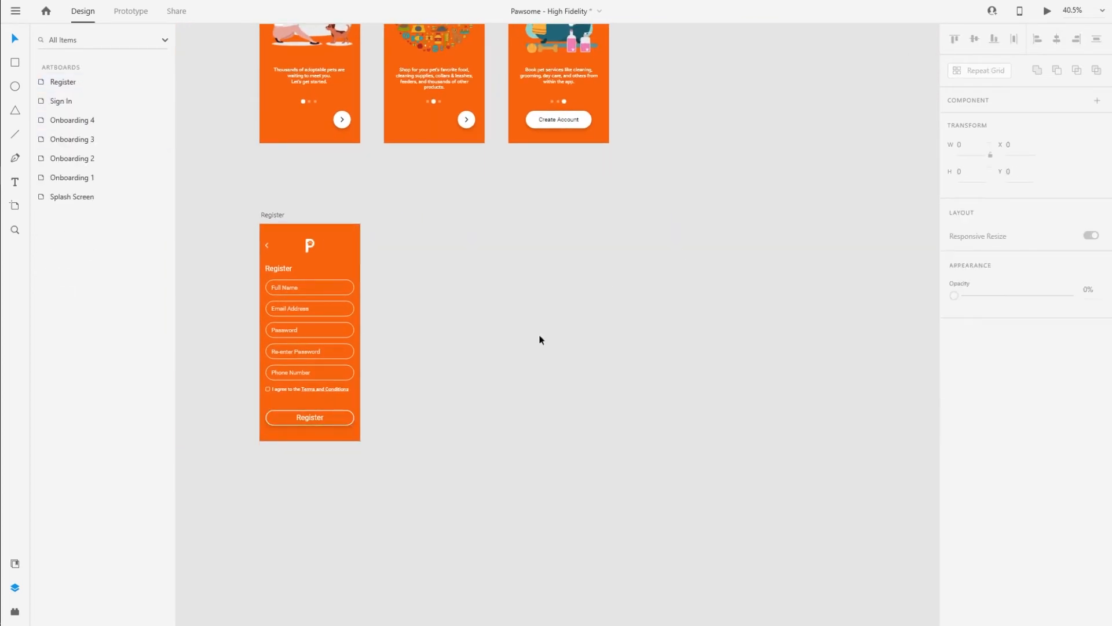
# - Switch the Register button component on the Register artboard back to its Default State
pyautogui.click(273, 215)
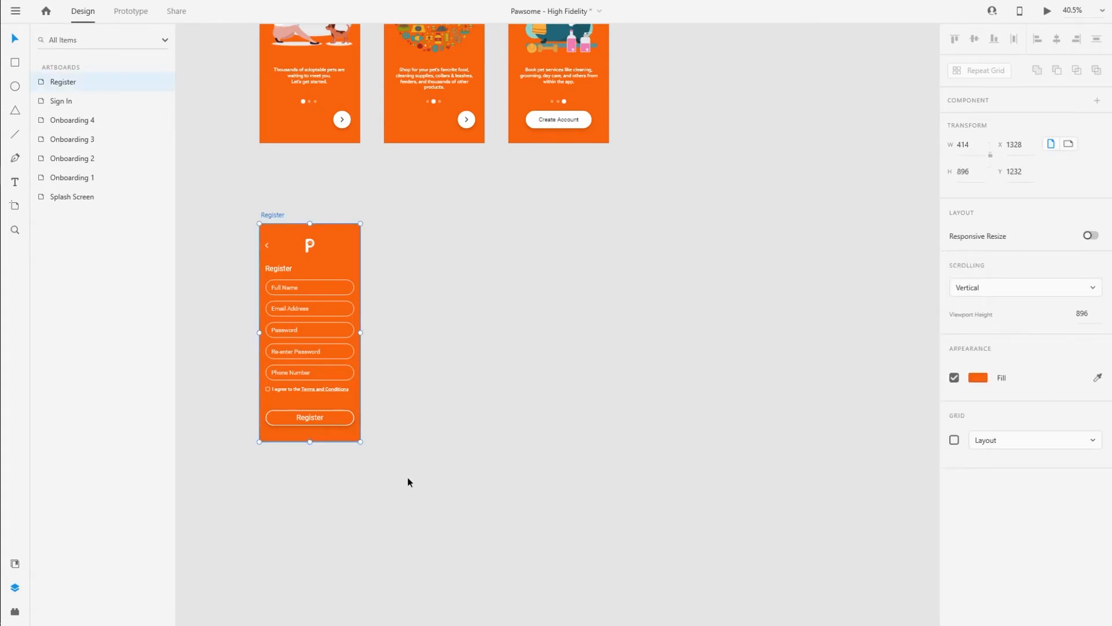
pyautogui.click(295, 418)
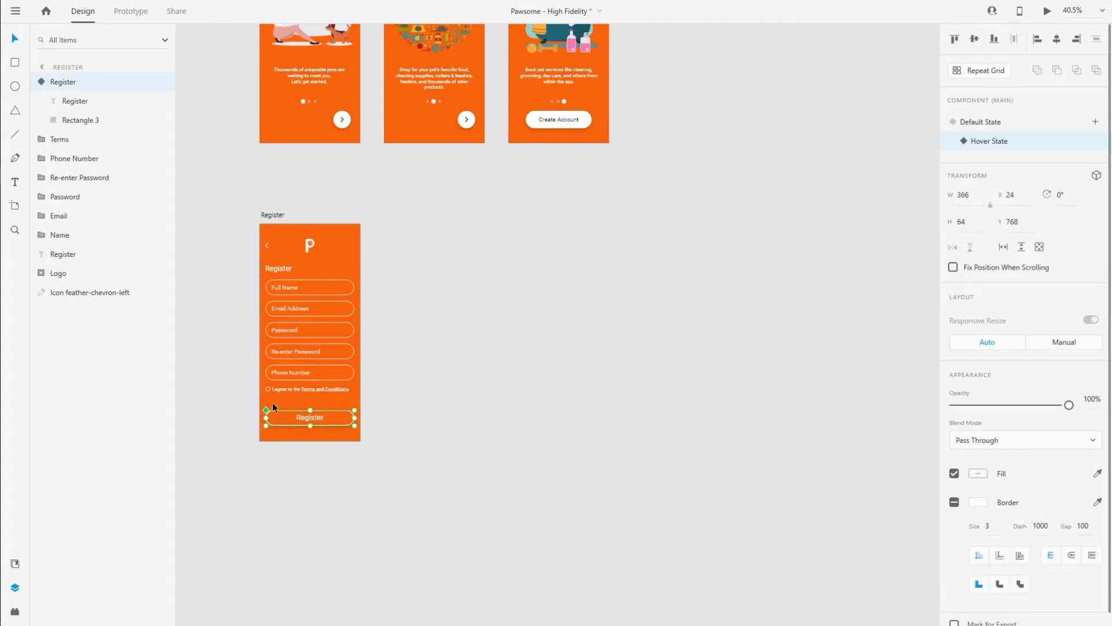
pyautogui.click(992, 123)
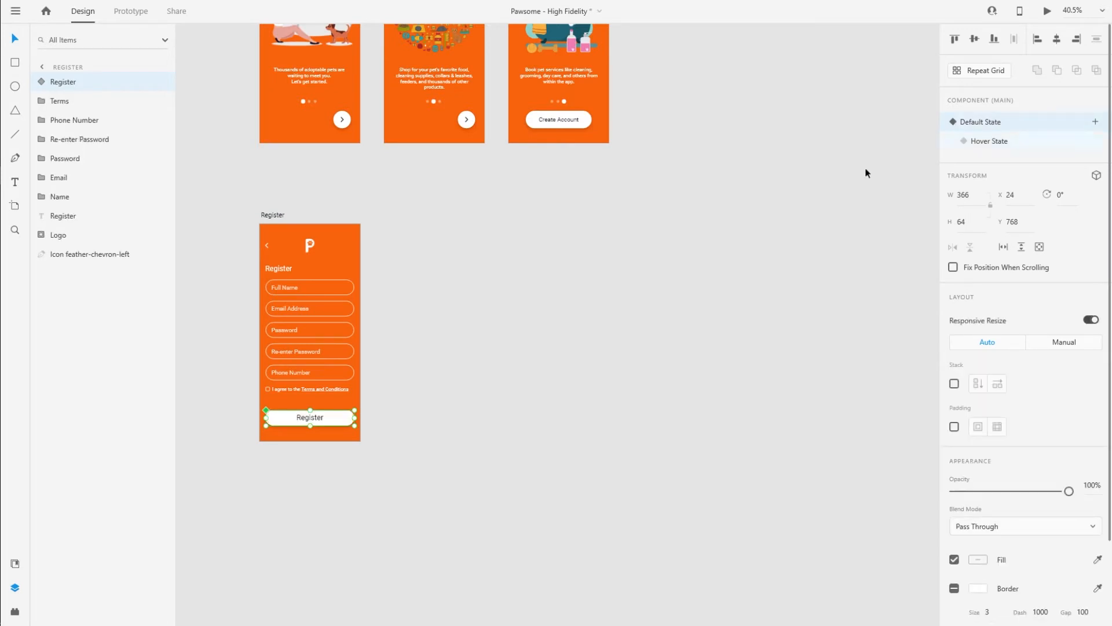
pyautogui.click(282, 198)
# - Place four evenly spaced copies of the Register artboard in a row to its right, with the first copy at X 1842
pyautogui.click(281, 215)
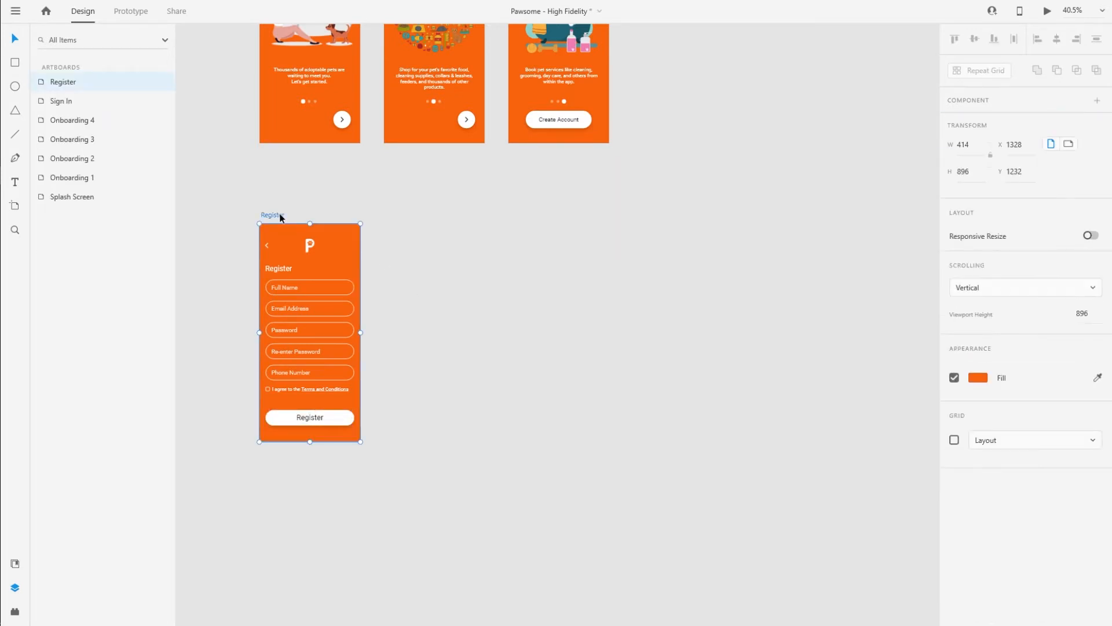
pyautogui.moveTo(267, 214); pyautogui.dragTo(392, 214)
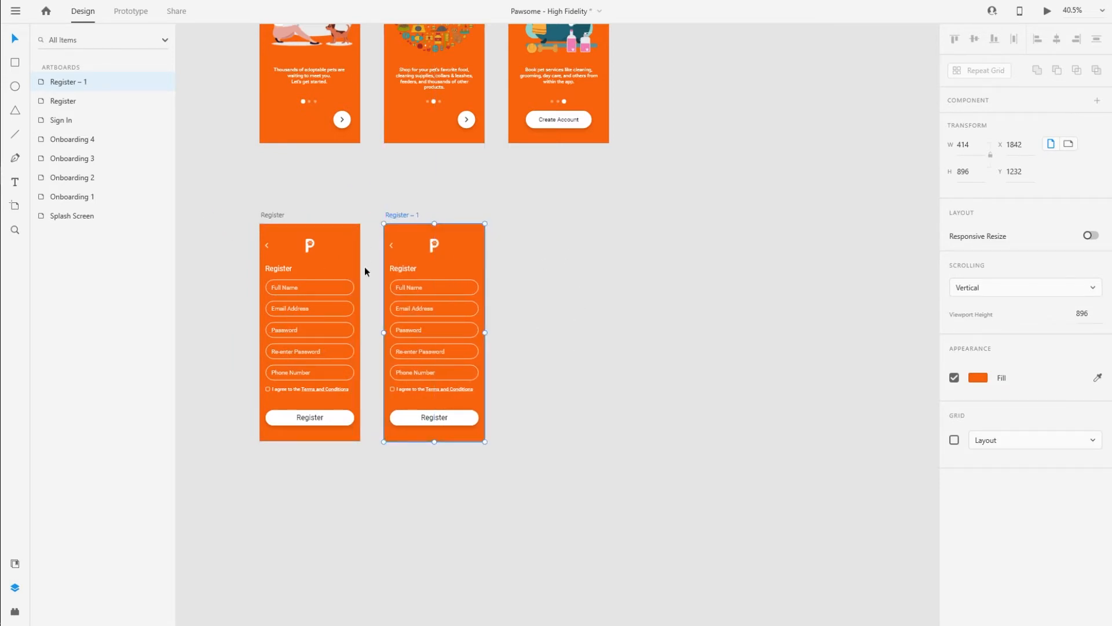
pyautogui.moveTo(405, 214); pyautogui.dragTo(777, 211)
pyautogui.click(470, 482)
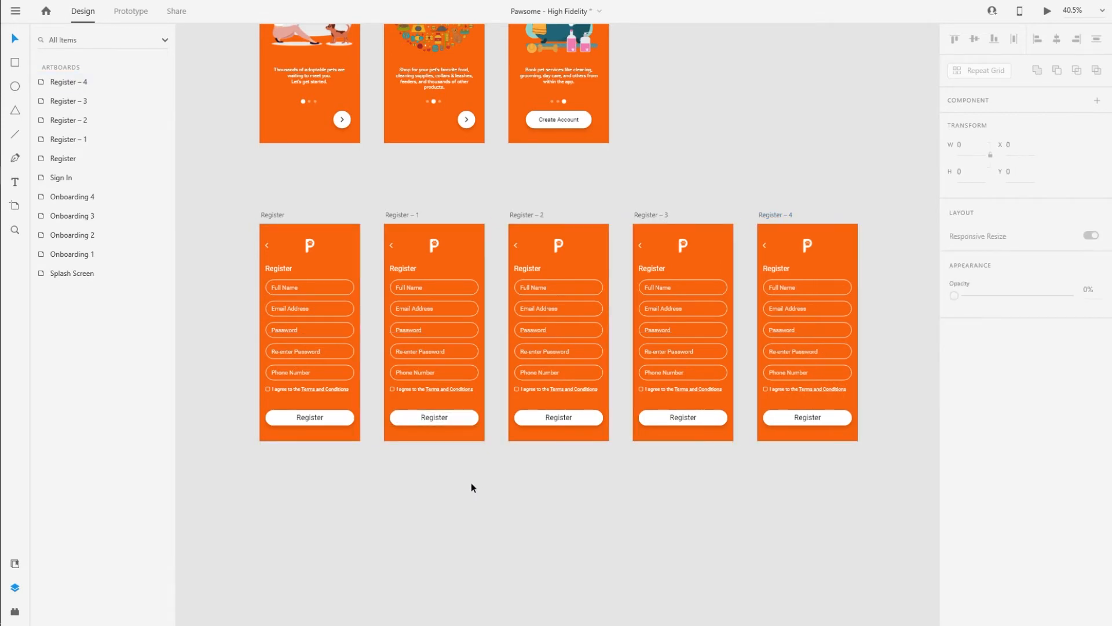
pyautogui.scroll(3, 388, 434)
pyautogui.scroll(2, 448, 423)
pyautogui.scroll(-3, 453, 428)
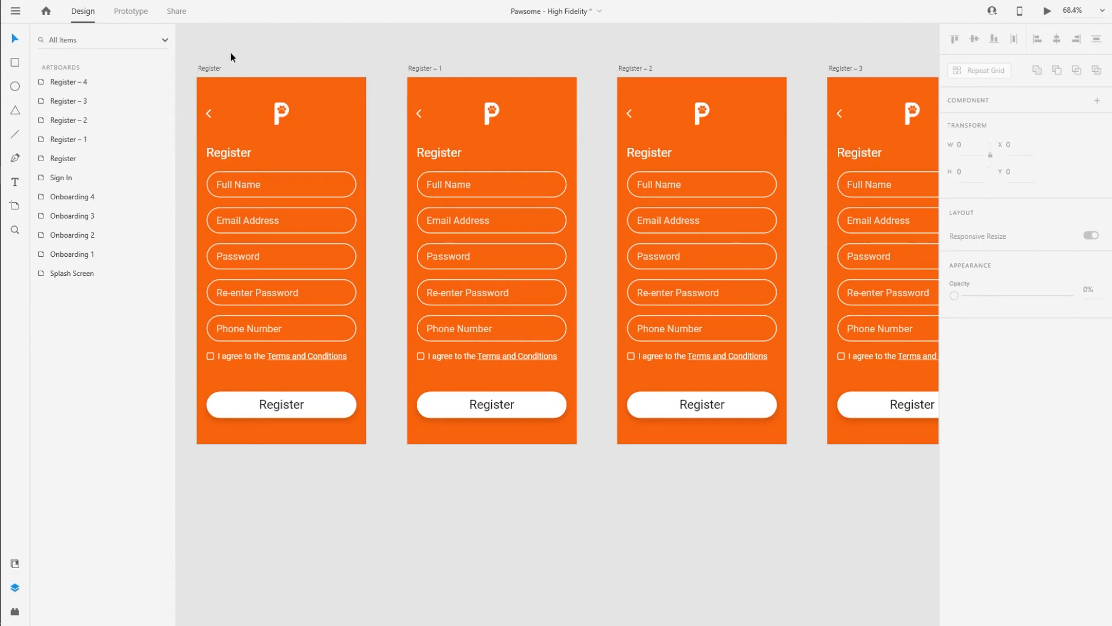
pyautogui.click(209, 68)
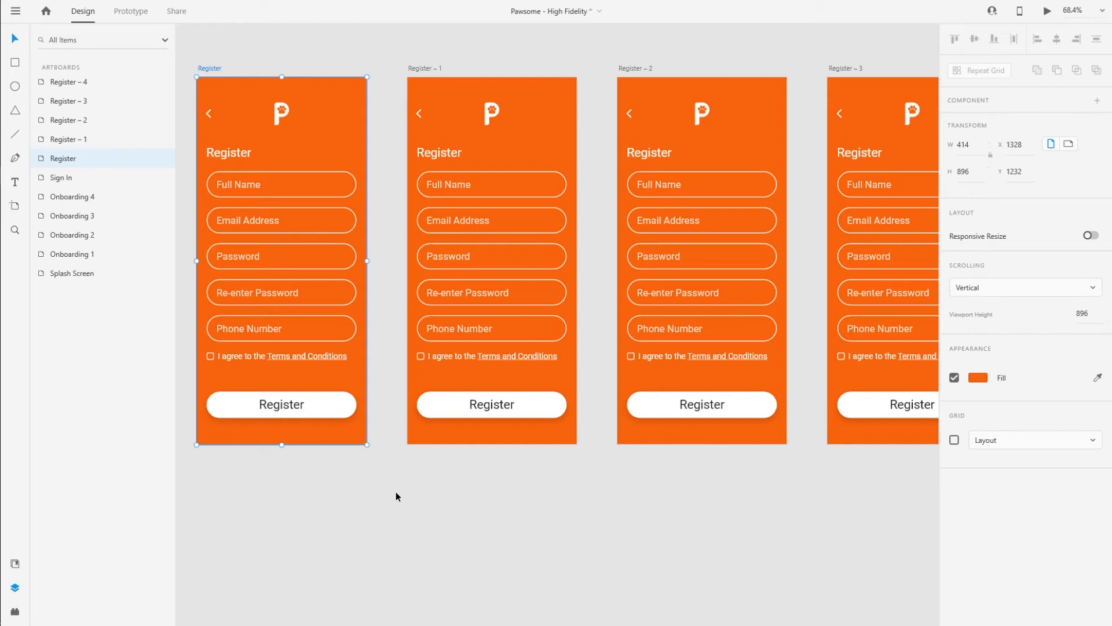
pyautogui.click(414, 508)
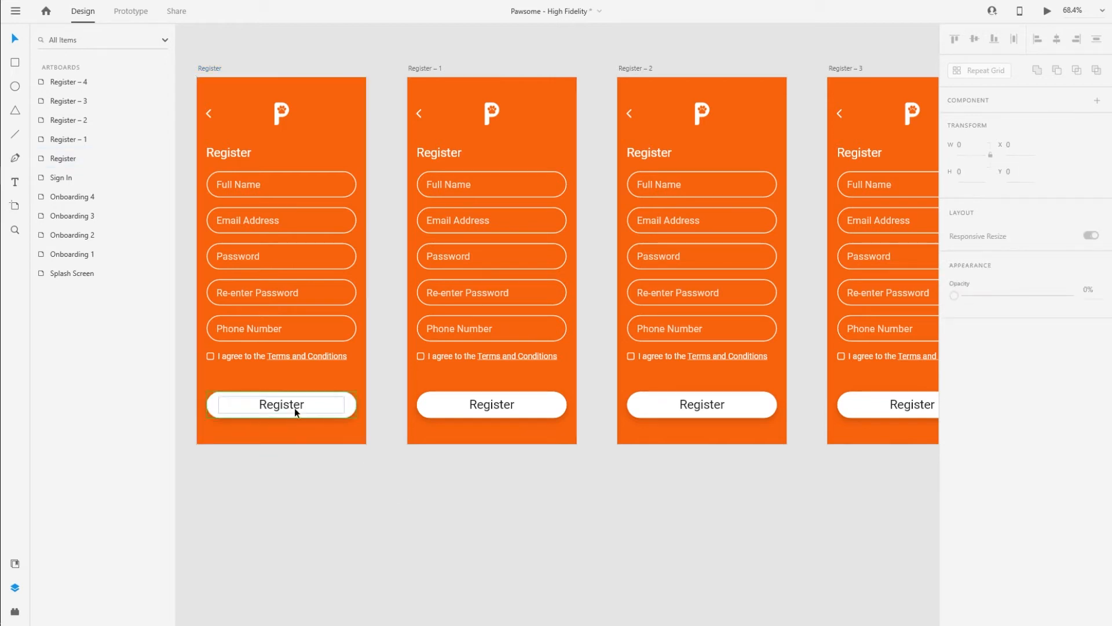
pyautogui.click(295, 412)
pyautogui.click(316, 449)
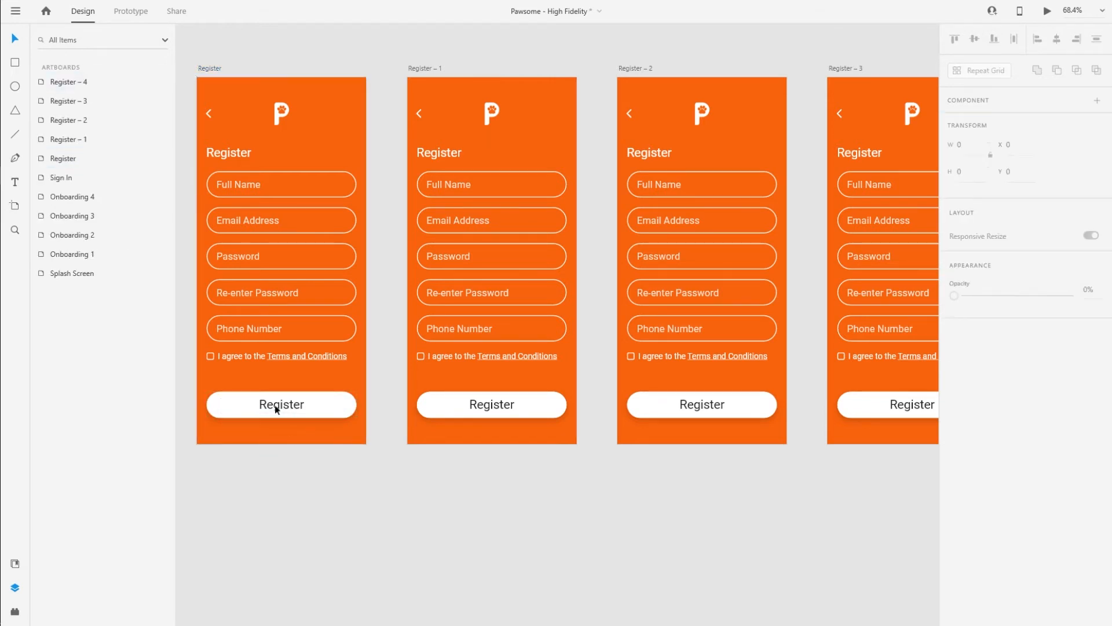
# - Switch the Register button component on the Register – 1 artboard to its Hover State
pyautogui.scroll(5, 502, 430)
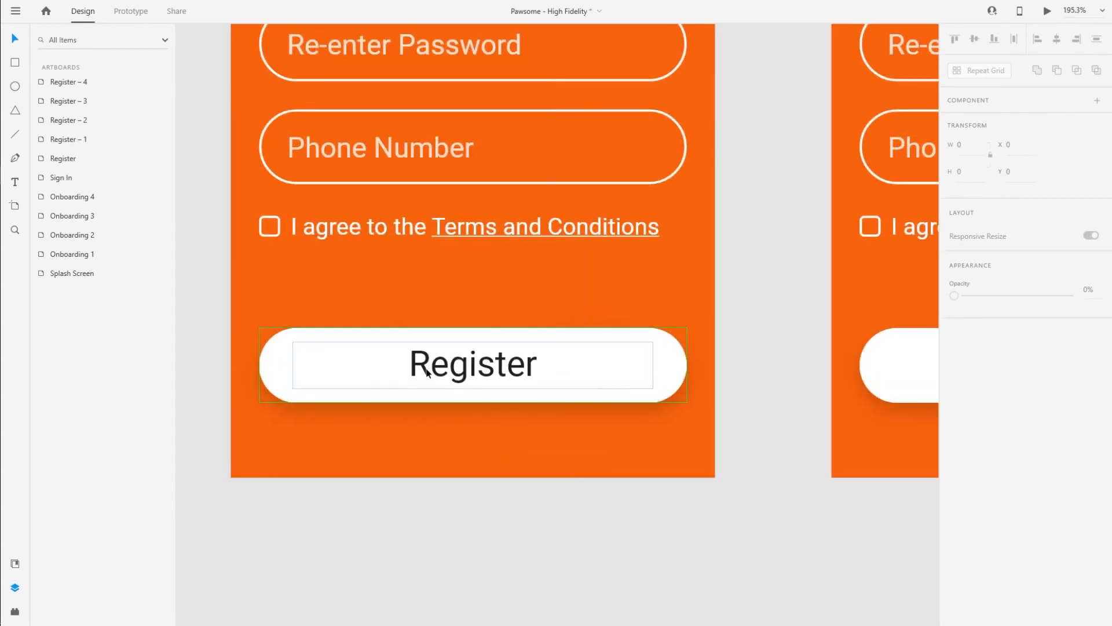
pyautogui.click(428, 388)
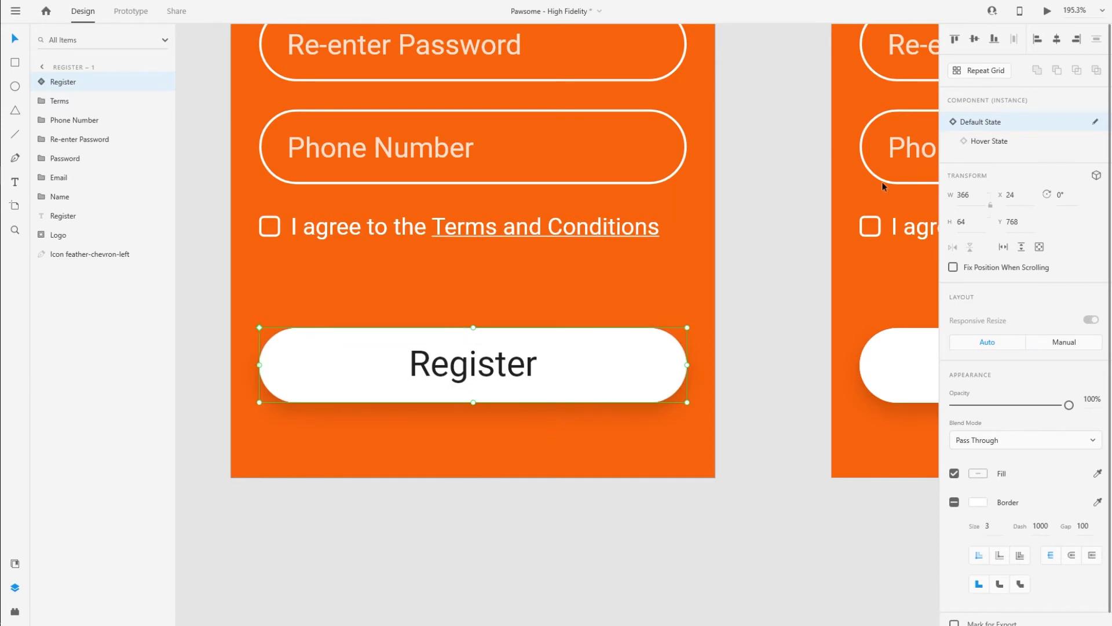
pyautogui.click(1005, 145)
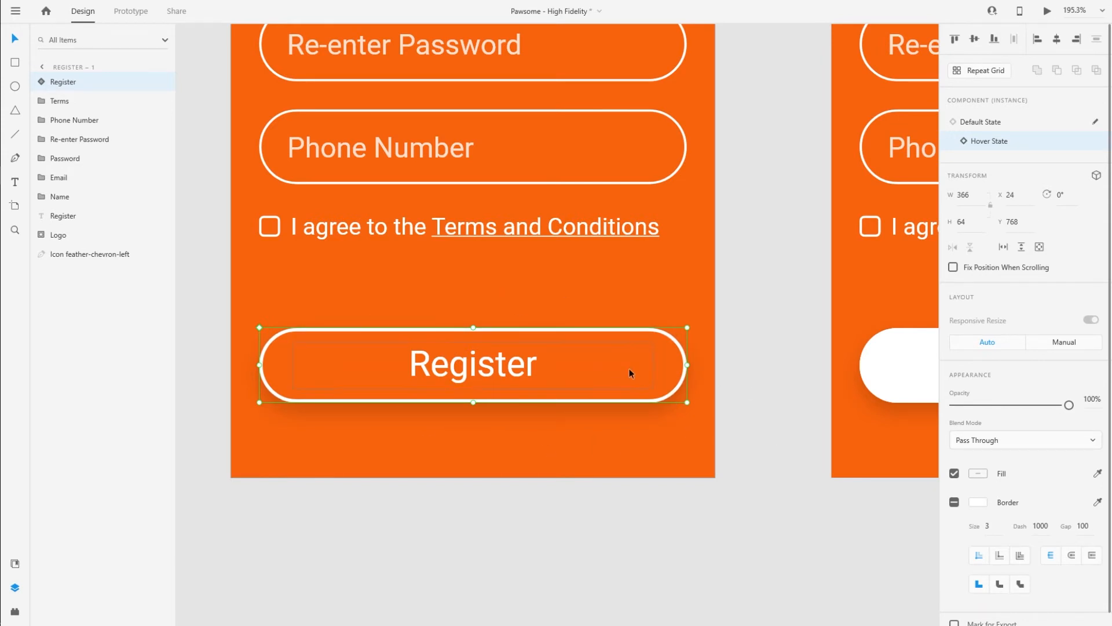
# - Set the border of the button's background rectangle on Register – 1 to a dash of 200 and a gap of 201
pyautogui.click(41, 85)
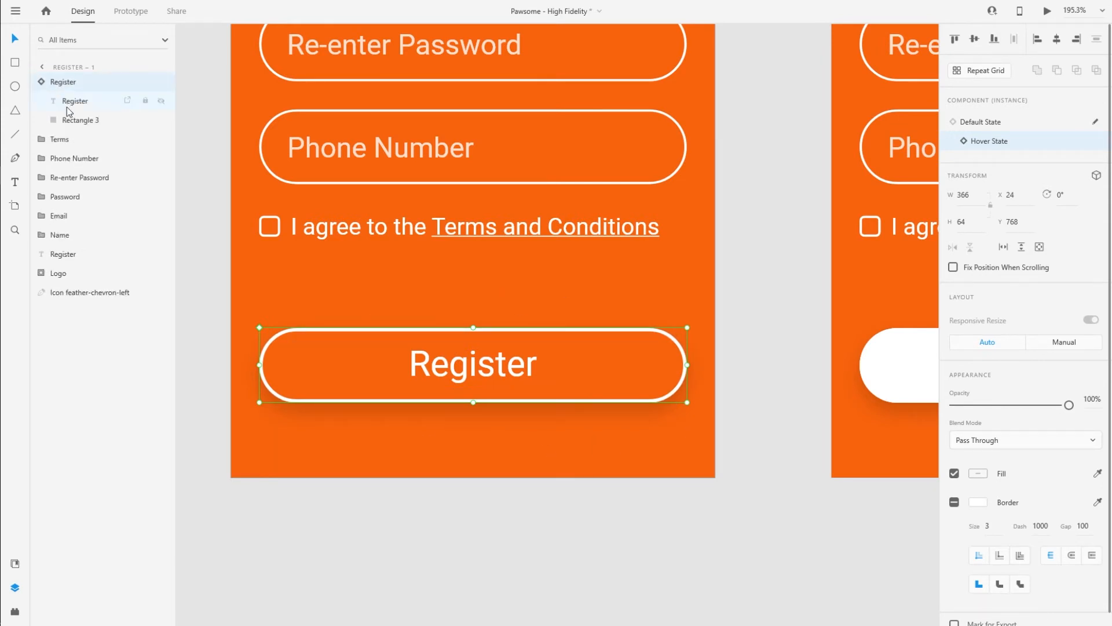
pyautogui.click(67, 121)
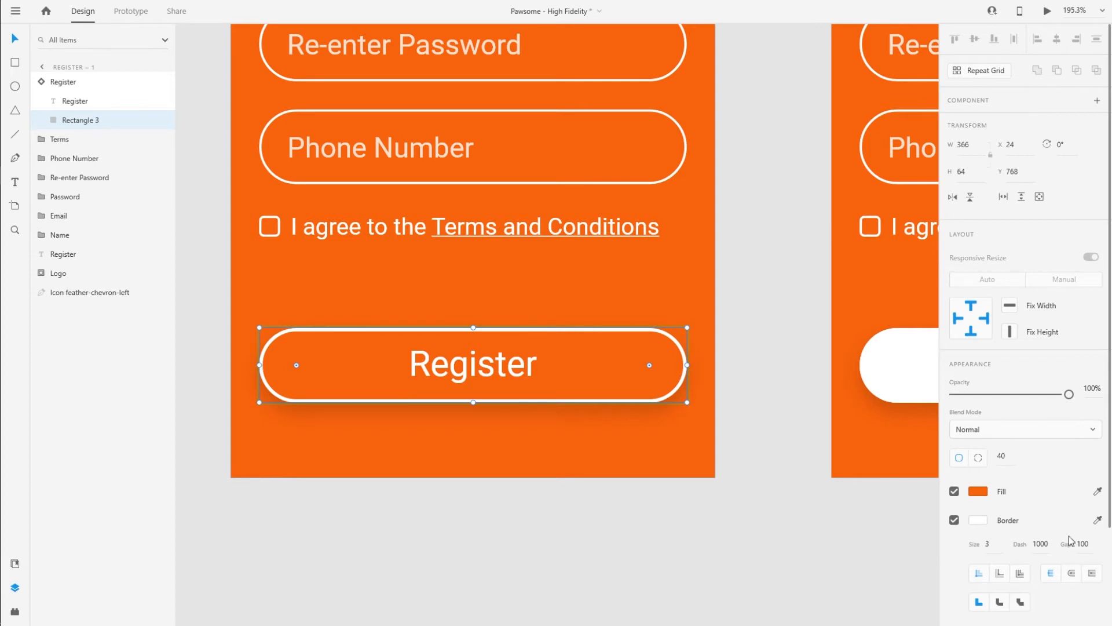
pyautogui.scroll(-2, 1054, 548)
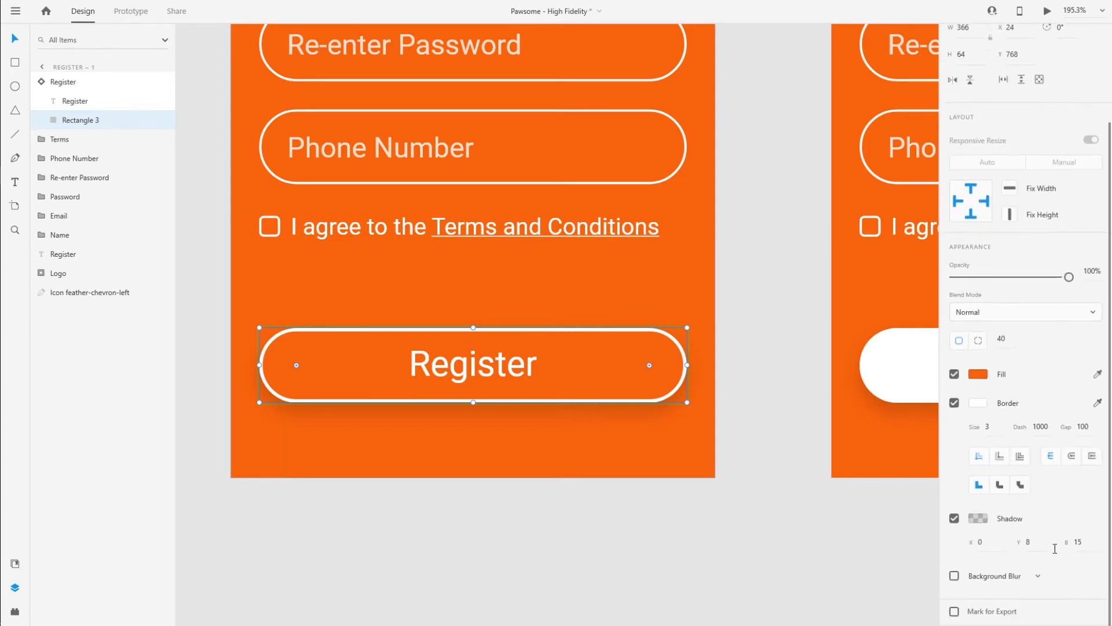
pyautogui.click(1044, 426)
pyautogui.write('200')
pyautogui.press('Return')
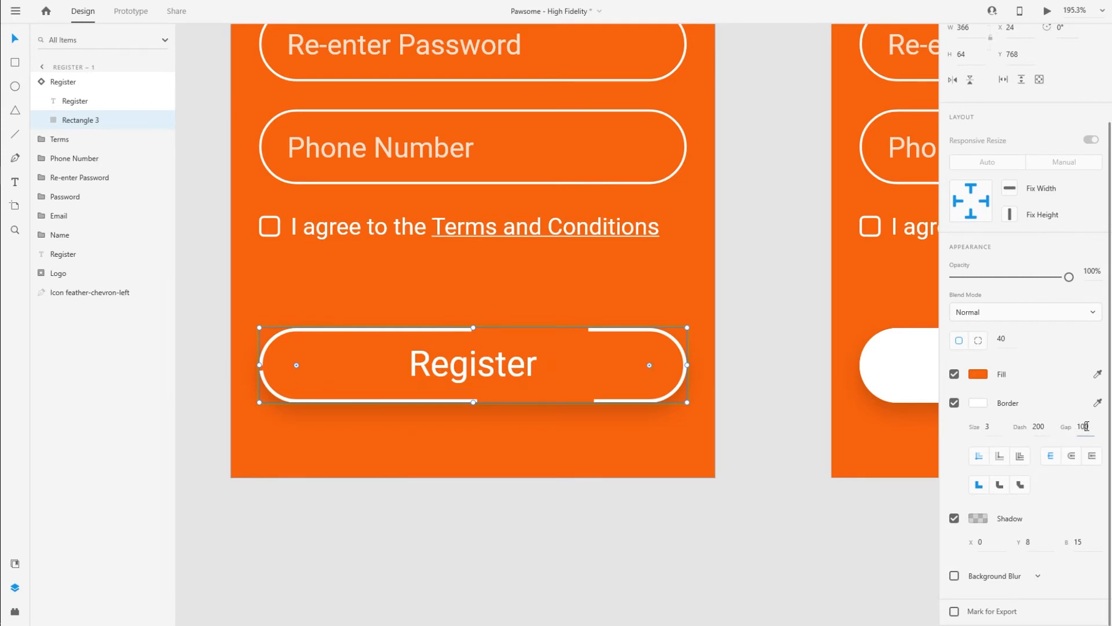
pyautogui.moveTo(1086, 428); pyautogui.dragTo(1092, 293)
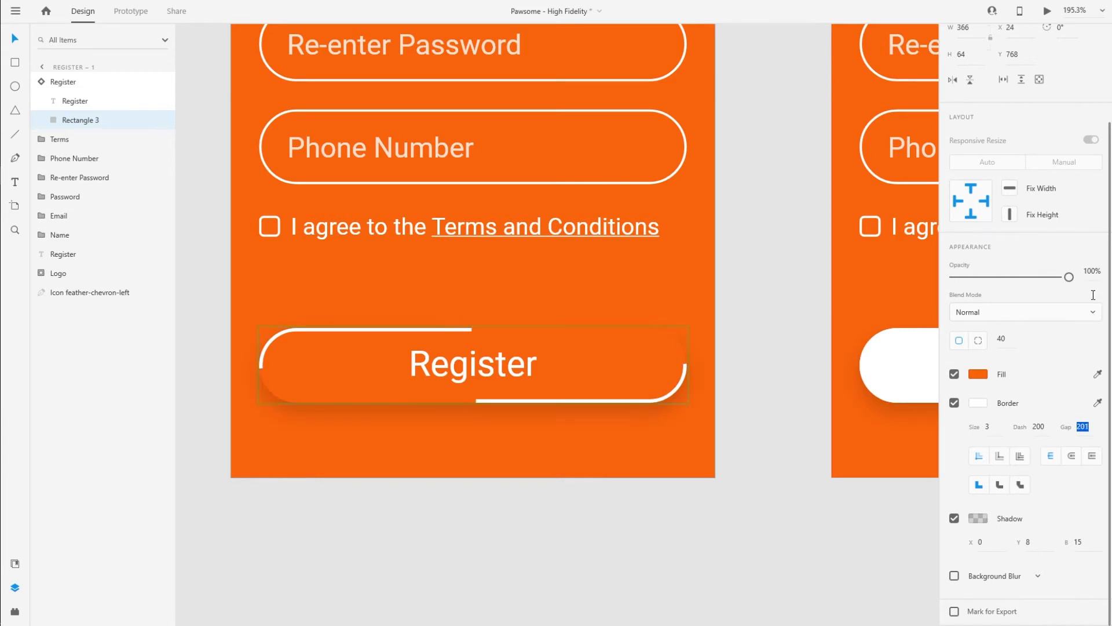
pyautogui.press('Return')
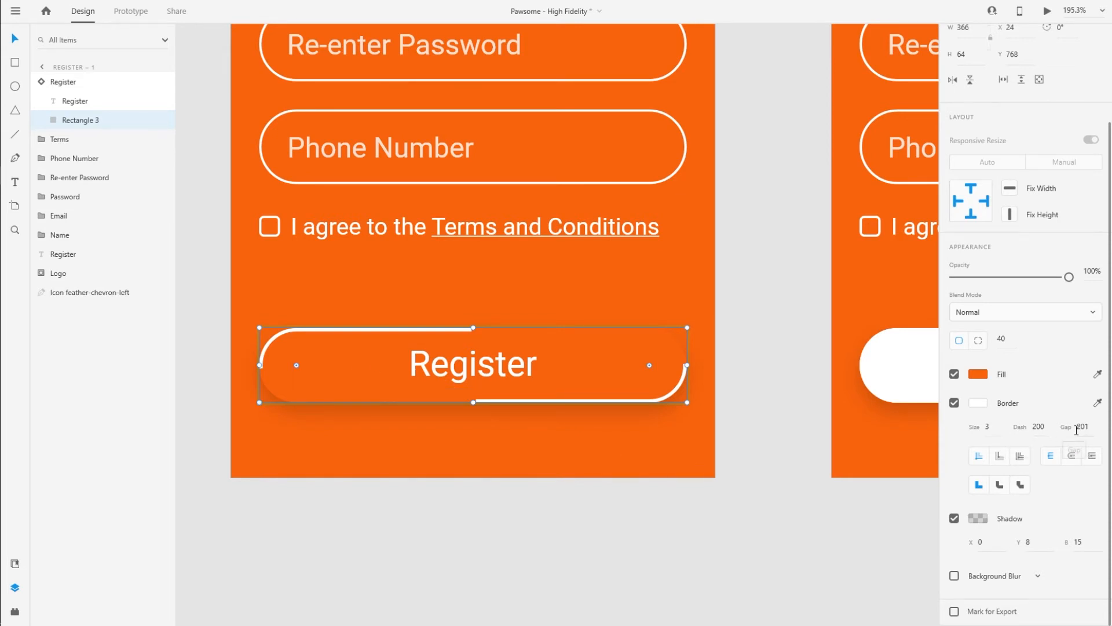
pyautogui.click(553, 443)
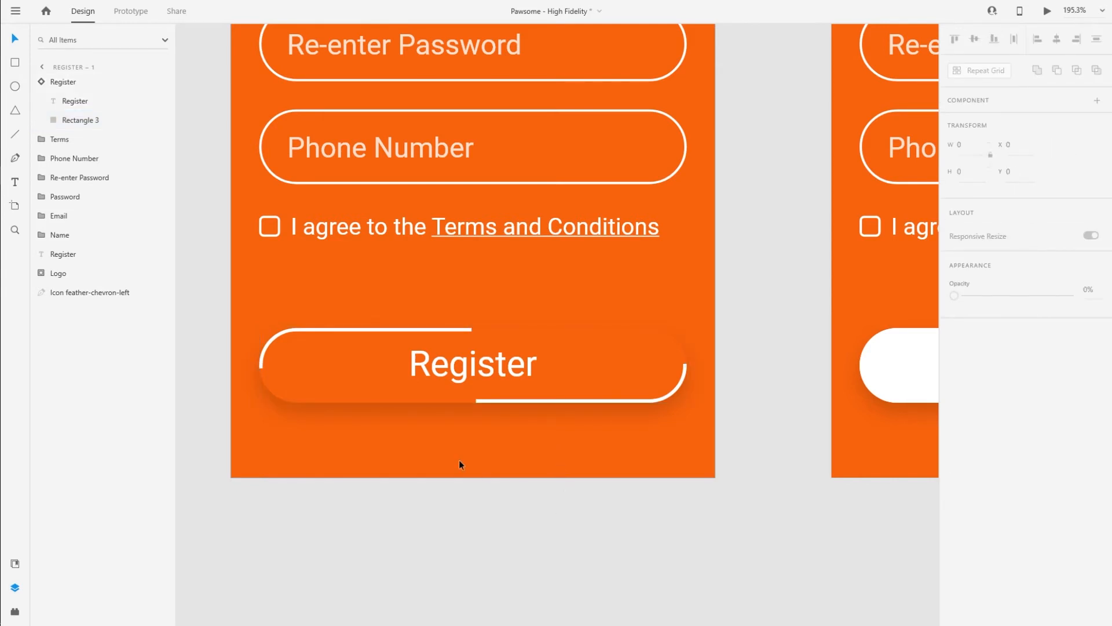
# - Switch the Register button component on the Register – 2 artboard to its Hover State
pyautogui.scroll(-5, 456, 453)
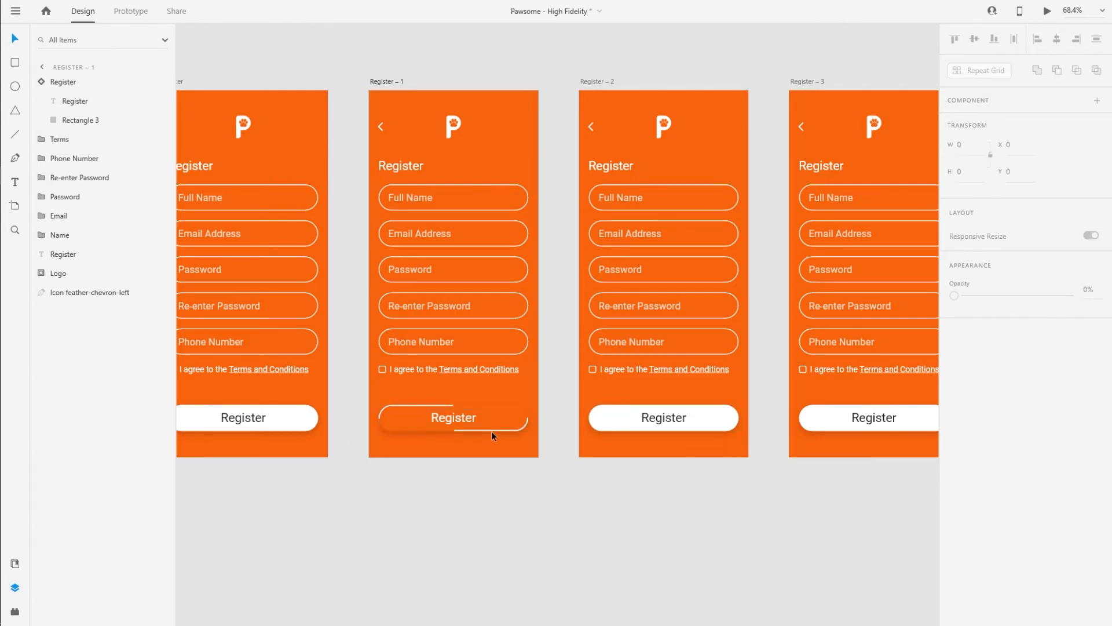
pyautogui.scroll(6, 699, 441)
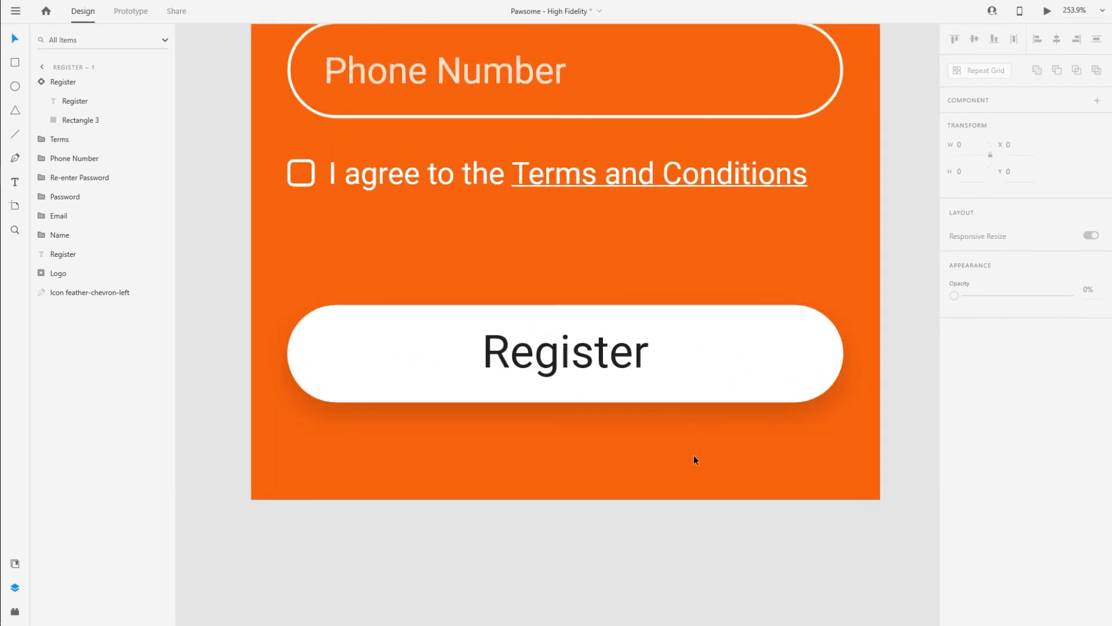
pyautogui.click(632, 370)
pyautogui.click(988, 142)
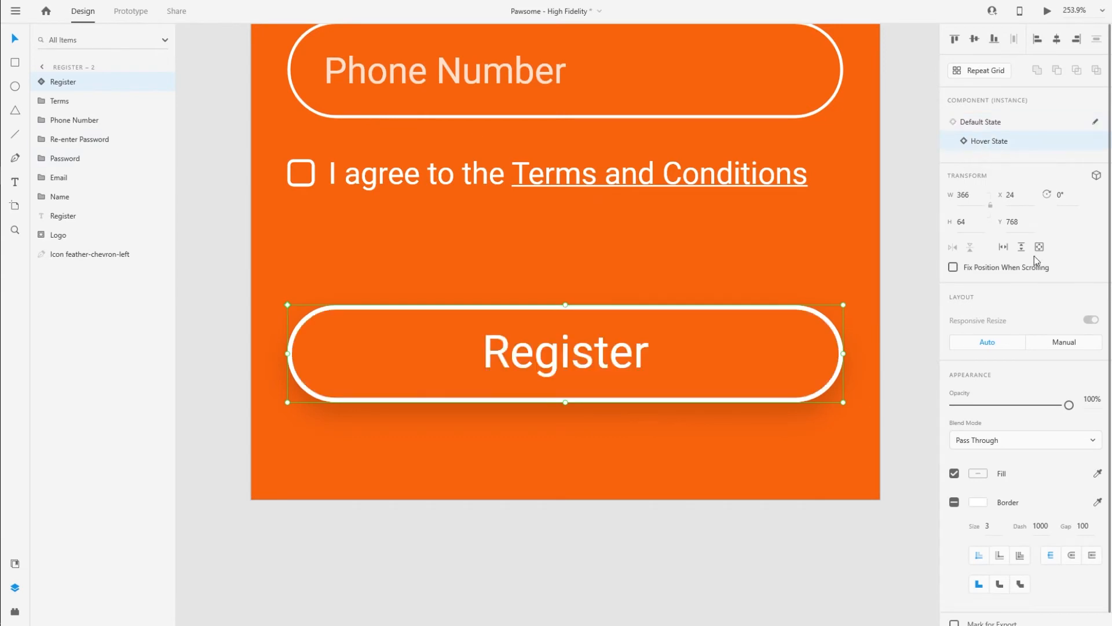
pyautogui.scroll(-2, 633, 391)
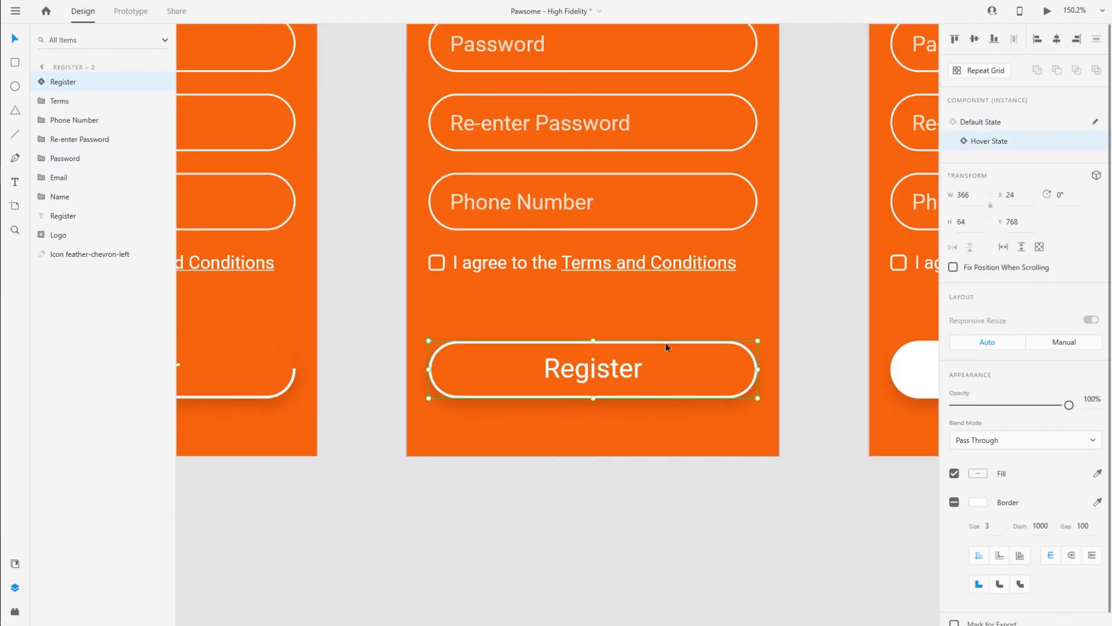
pyautogui.hotkey('ctrl', '0')
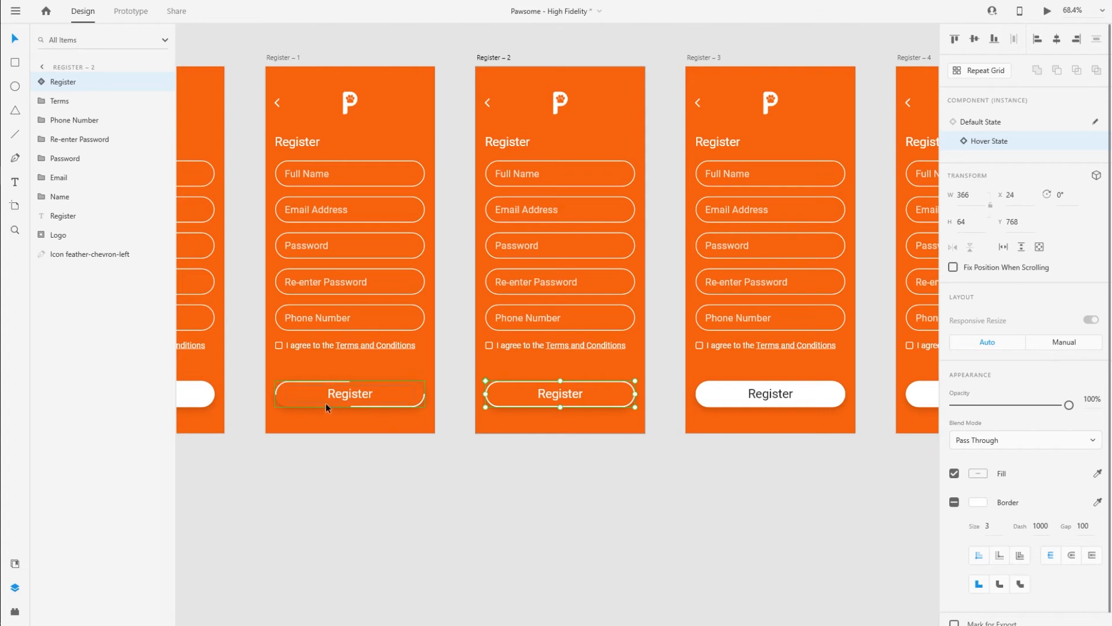
# - Switch the Register button component on the Register – 3 artboard to its Hover State
pyautogui.click(589, 419)
pyautogui.scroll(5, 833, 405)
pyautogui.scroll(1, 836, 409)
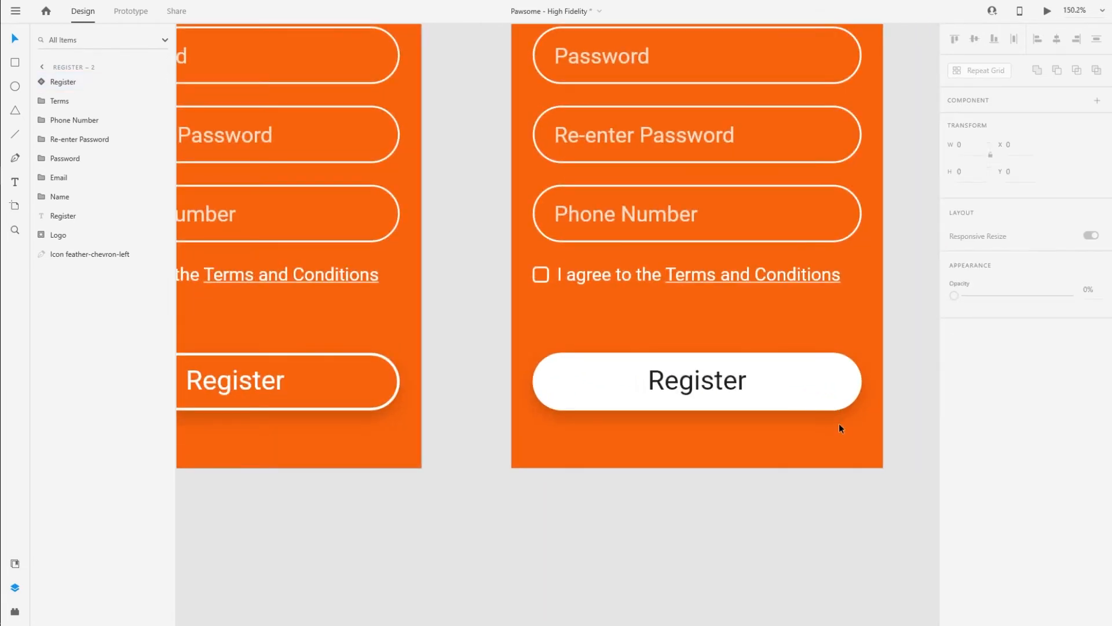
pyautogui.click(835, 398)
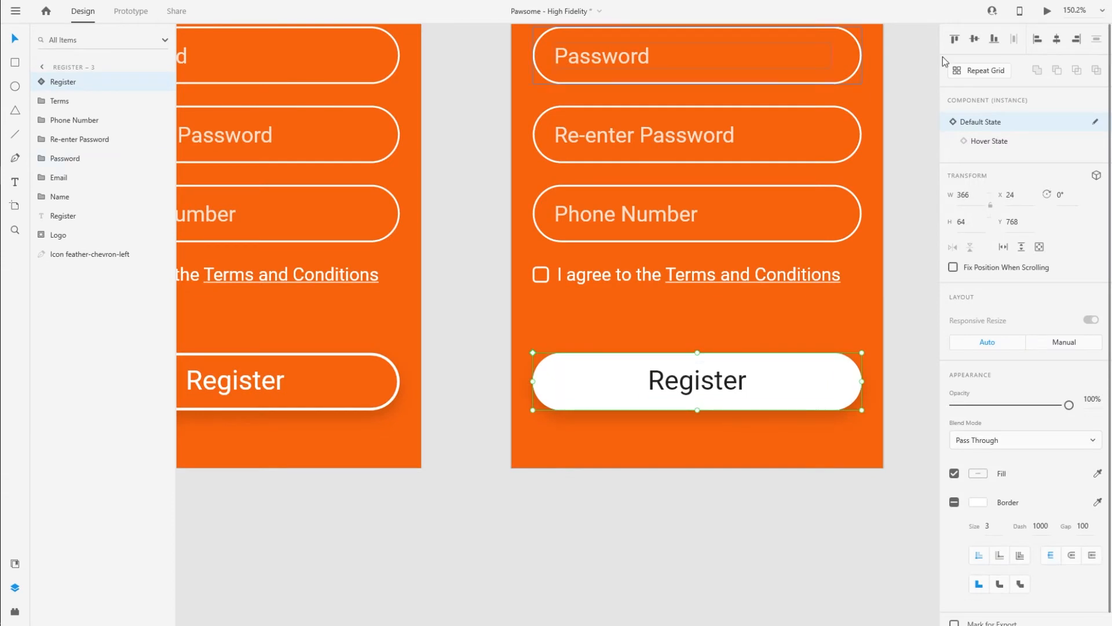
pyautogui.click(998, 142)
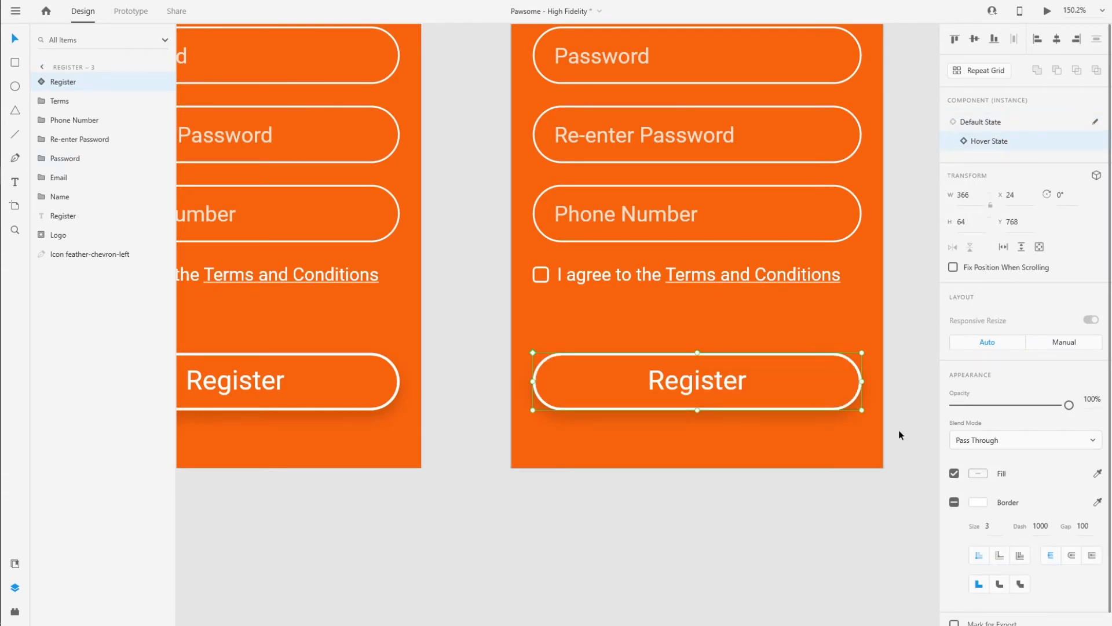
# - Narrow the button's background rectangle on Register – 3 symmetrically about its center to a width of 64 and fill it with white
pyautogui.hscroll(2, 827, 398)
pyautogui.scroll(7, 686, 388)
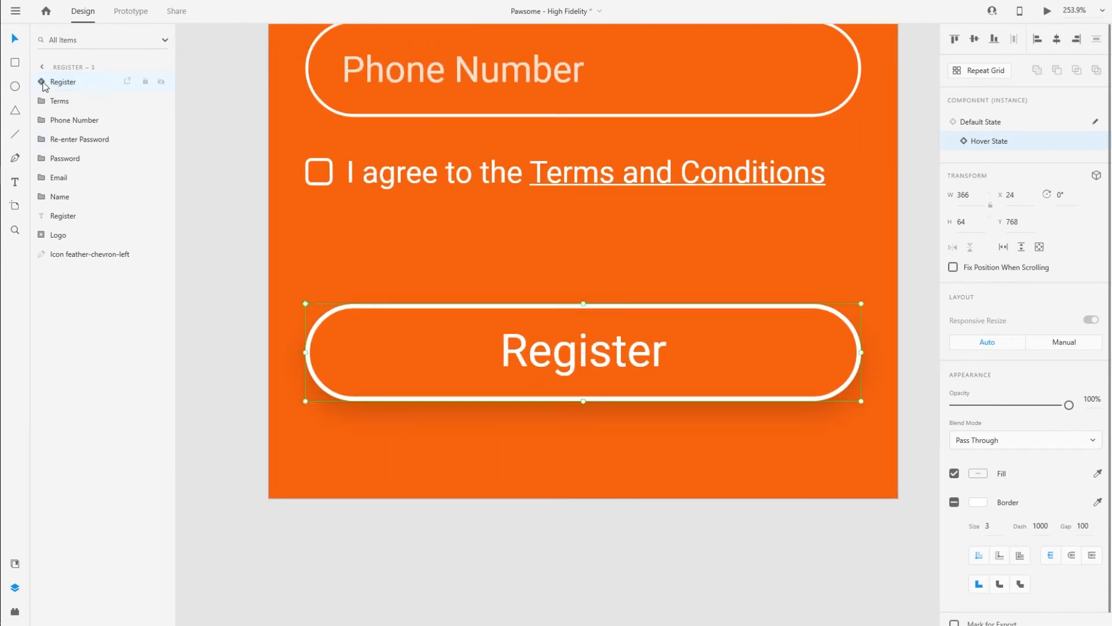
pyautogui.click(42, 84)
pyautogui.click(68, 120)
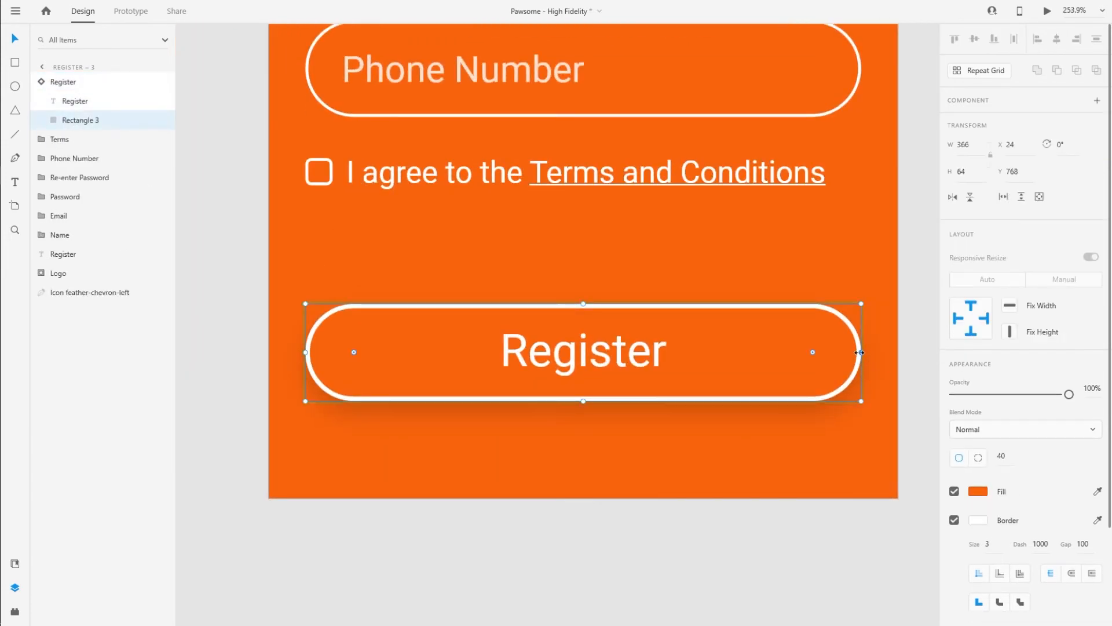
pyautogui.moveTo(862, 353); pyautogui.dragTo(632, 345)
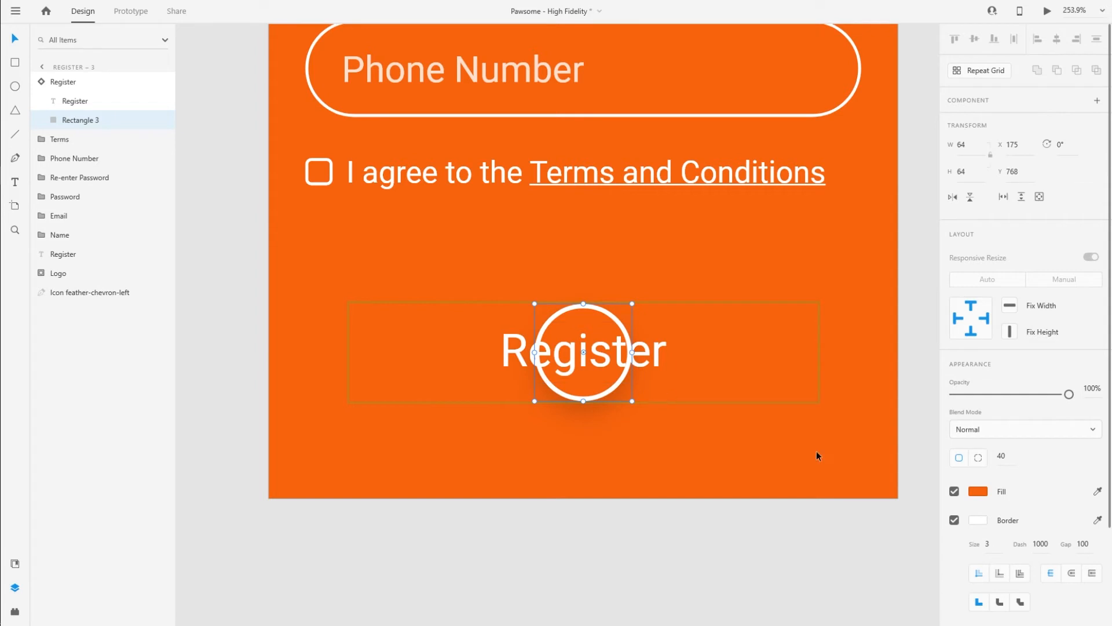
pyautogui.click(977, 492)
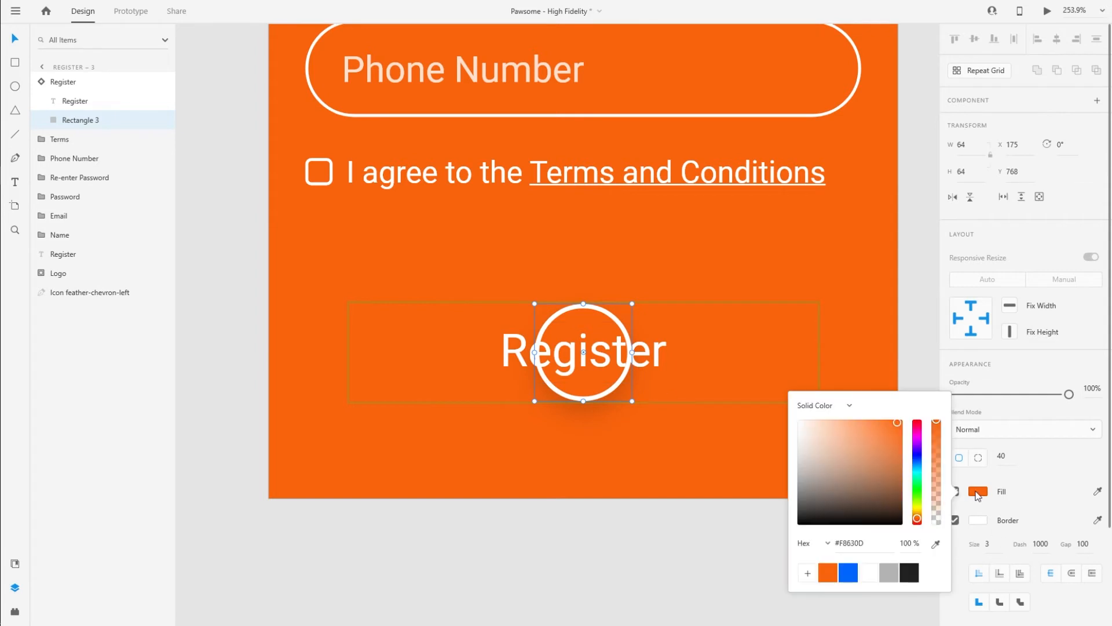
pyautogui.click(868, 574)
# - Narrow the Register label inside the round button symmetrically to a width of 40 and set its opacity to 0%
pyautogui.click(516, 365)
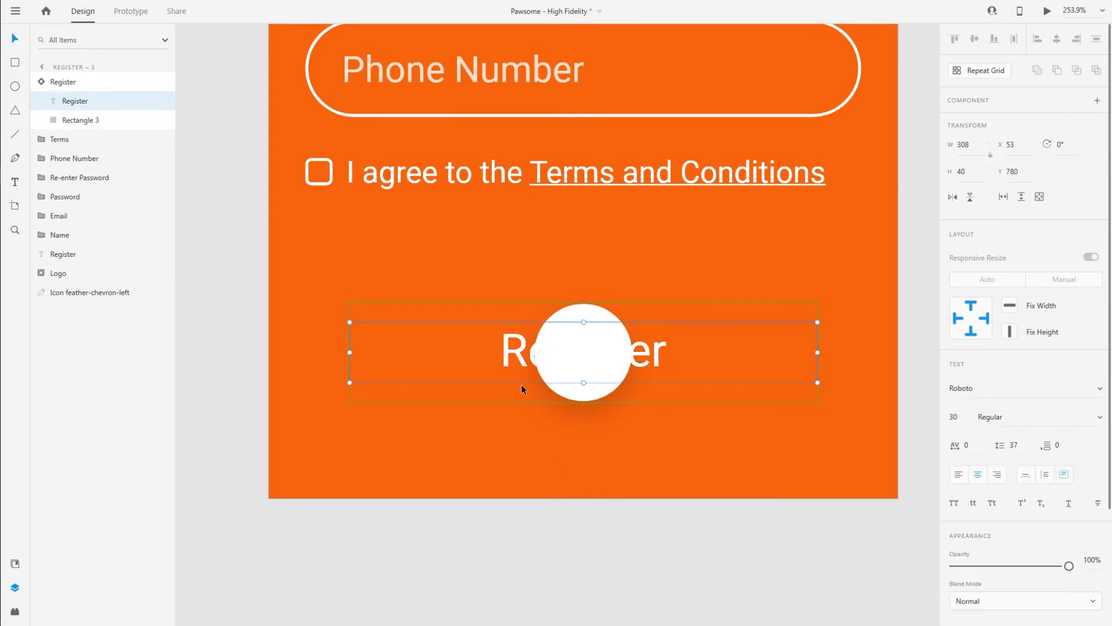
pyautogui.moveTo(818, 352); pyautogui.dragTo(614, 343)
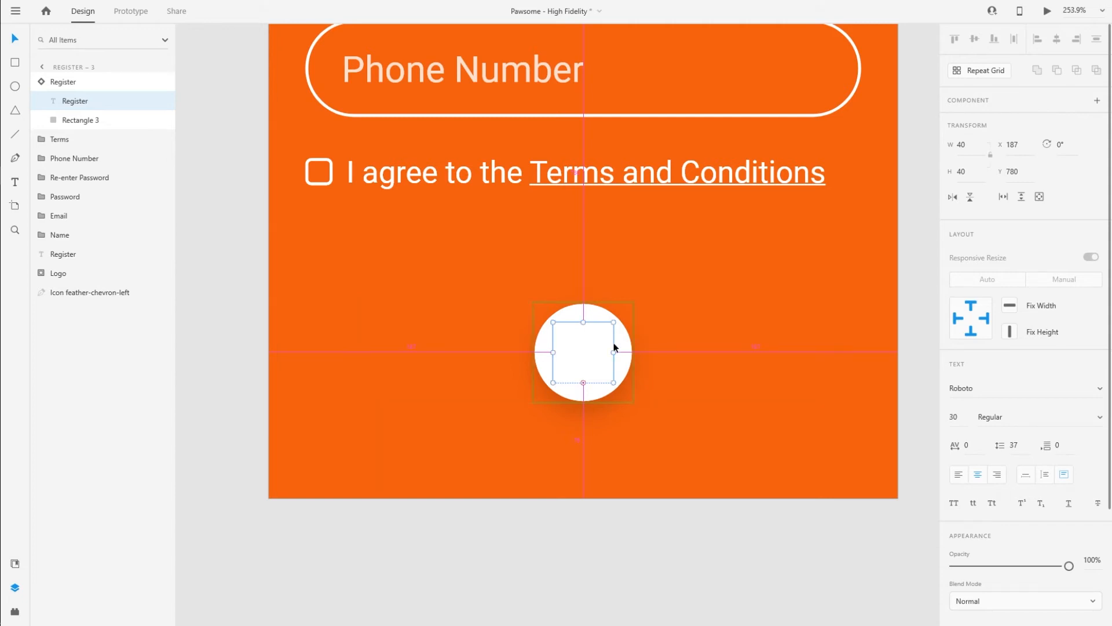
pyautogui.moveTo(1069, 565); pyautogui.dragTo(955, 574)
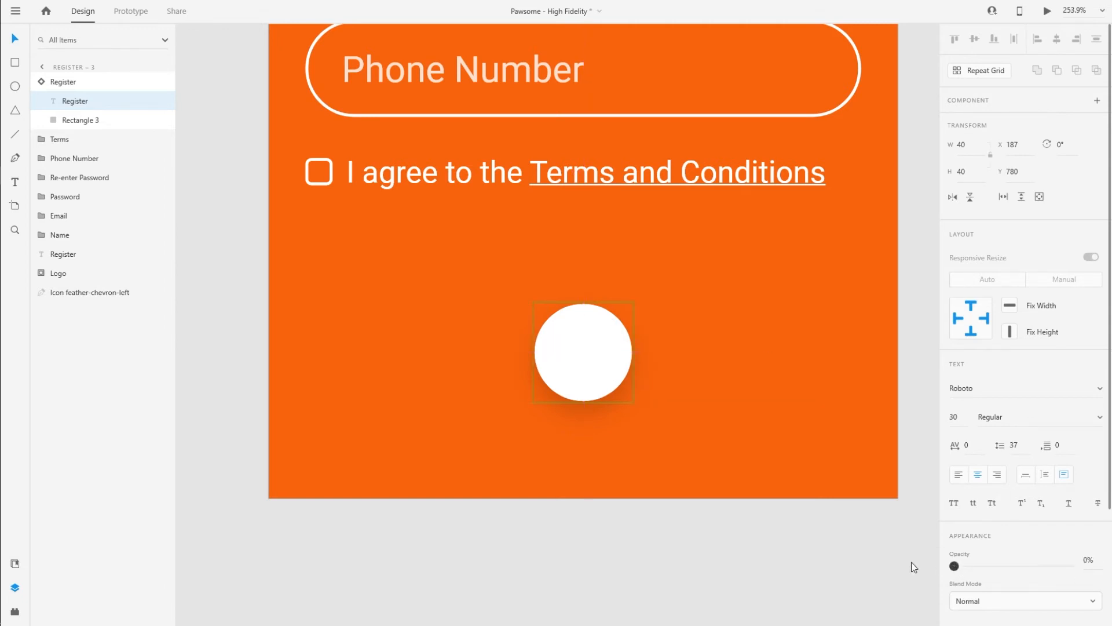
pyautogui.click(604, 553)
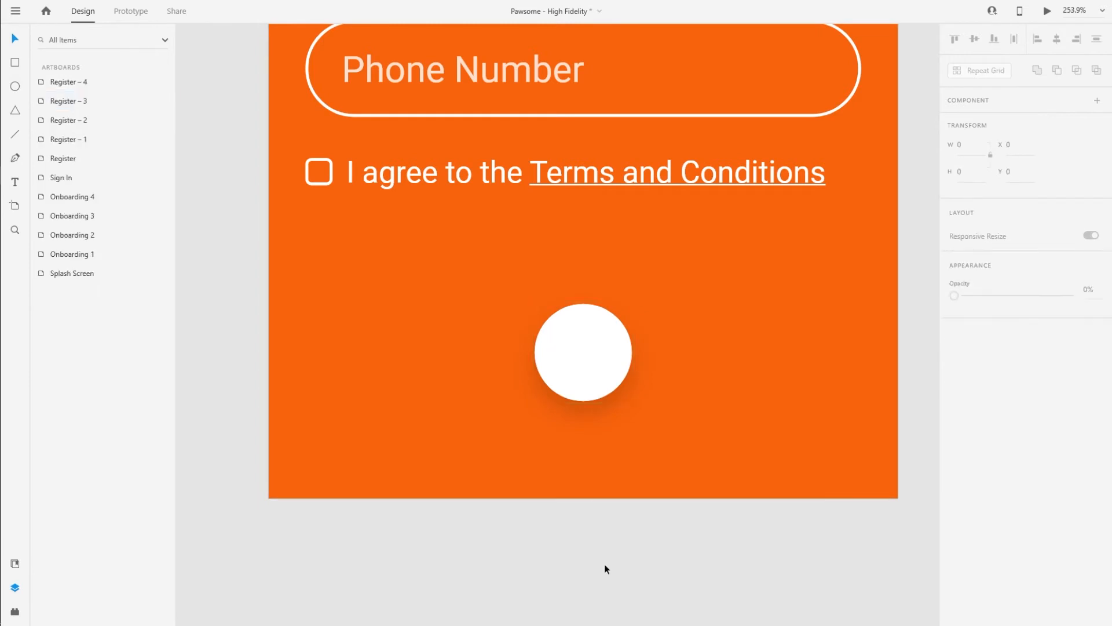
# - Search the Icons 4 Design plugin for "check" and insert the Feather check icon onto the Register – 3 artboard
pyautogui.click(15, 611)
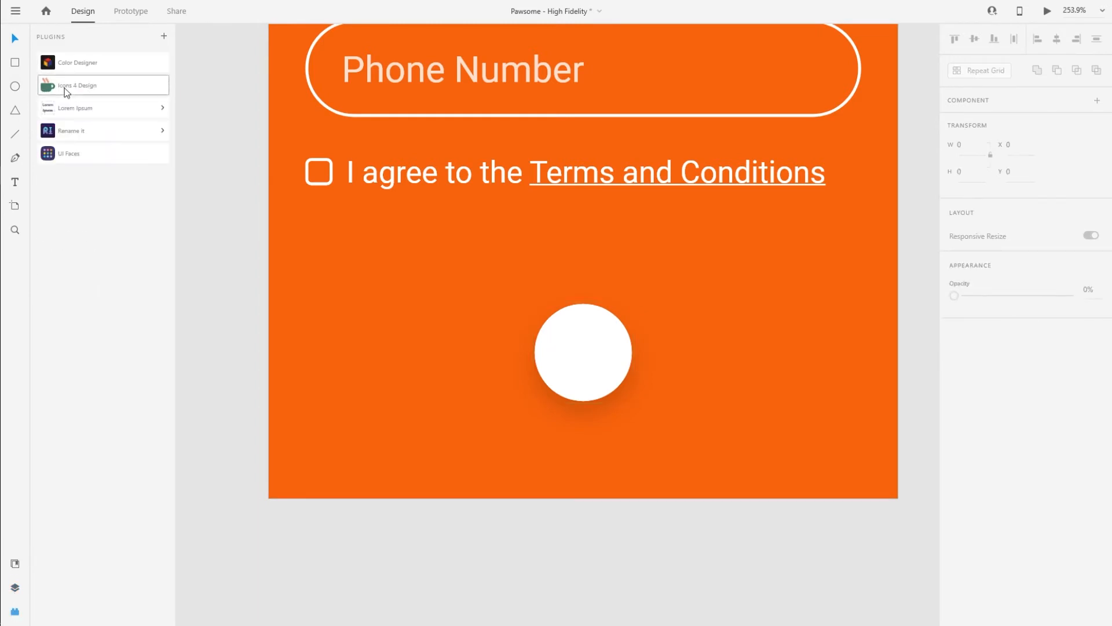
pyautogui.click(66, 86)
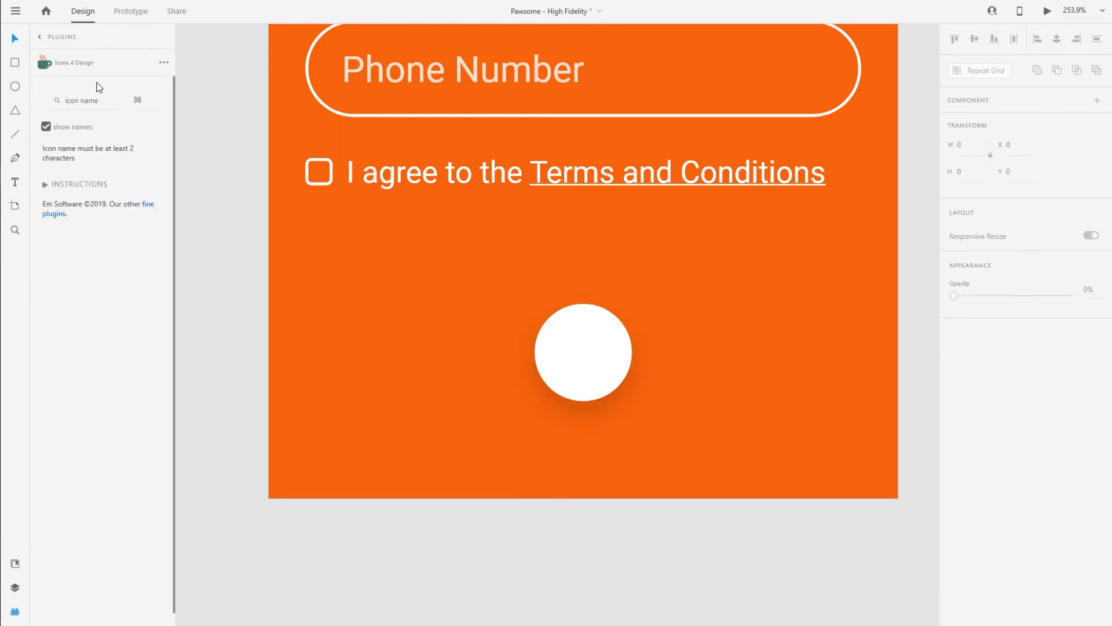
pyautogui.click(92, 101)
pyautogui.write('check')
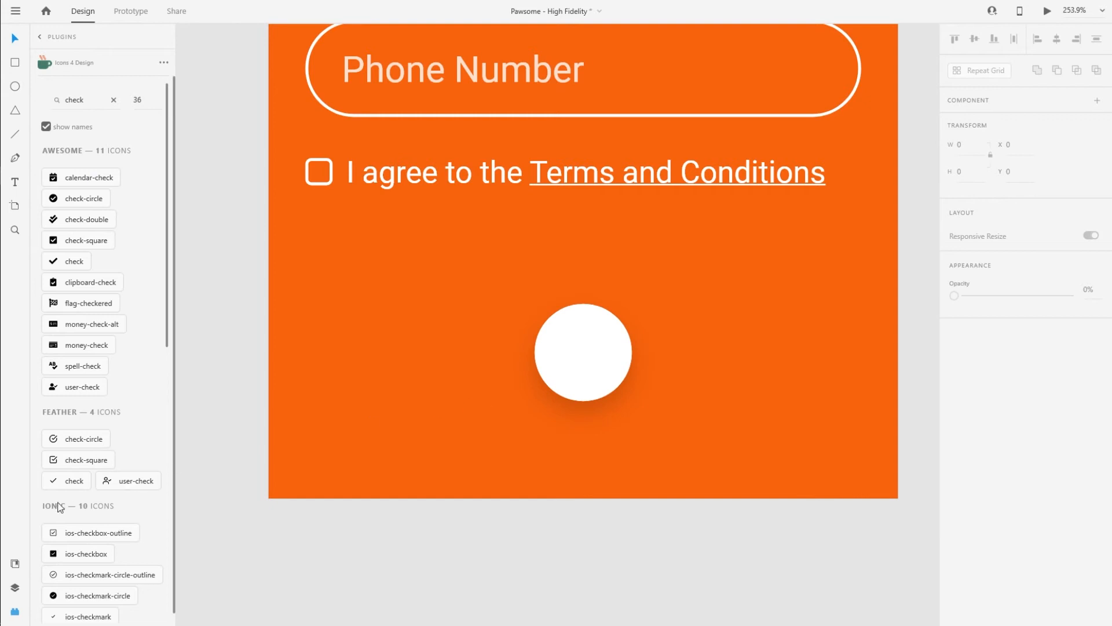
pyautogui.scroll(3, 335, 427)
pyautogui.keyDown('ctrl'); pyautogui.scroll(-5, 334, 426); pyautogui.keyUp('ctrl')
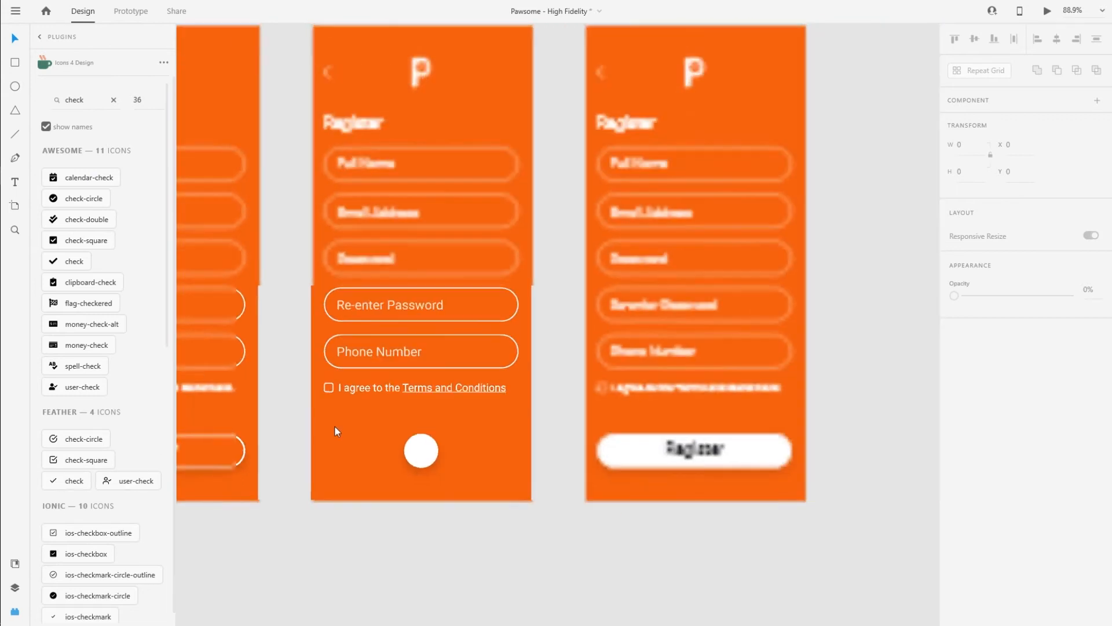
pyautogui.click(421, 449)
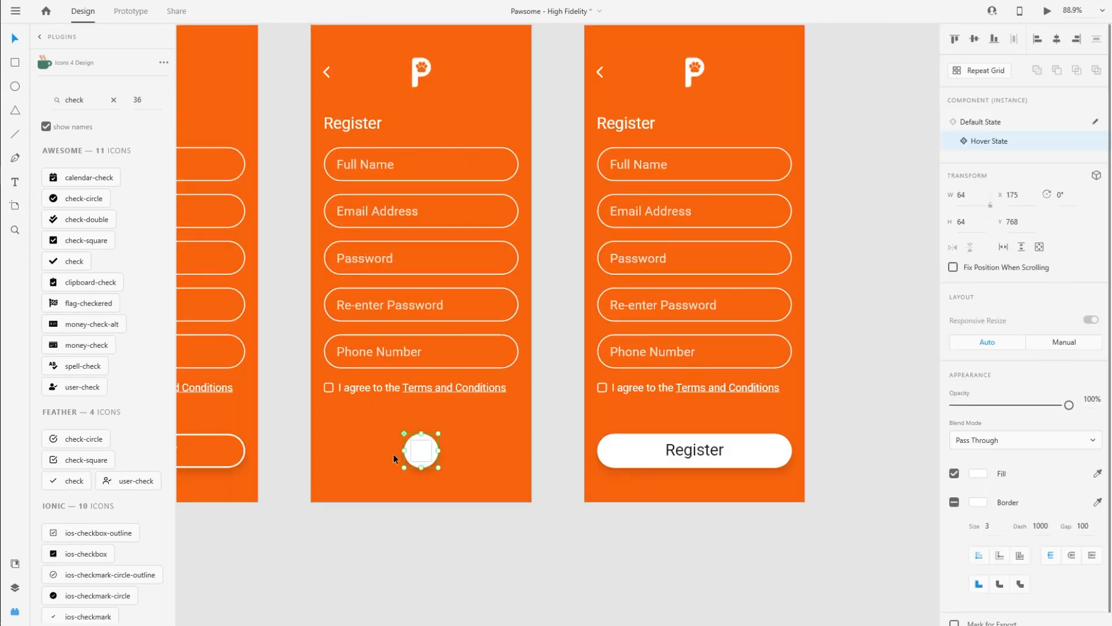
pyautogui.click(62, 480)
pyautogui.scroll(1, 267, 112)
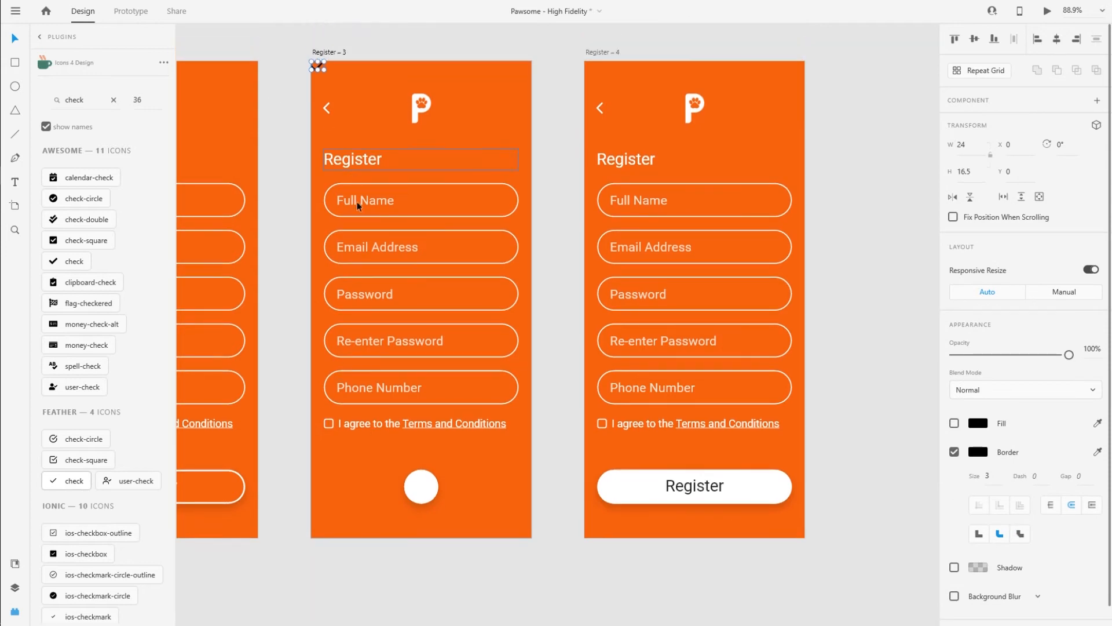
# - Move the check icon to the center of the round white button on the Register – 3 artboard
pyautogui.keyDown('ctrl'); pyautogui.scroll(-4, 357, 308); pyautogui.keyUp('ctrl')
pyautogui.moveTo(257, 390); pyautogui.dragTo(363, 438)
pyautogui.keyDown('ctrl'); pyautogui.scroll(3, 434, 382); pyautogui.keyUp('ctrl')
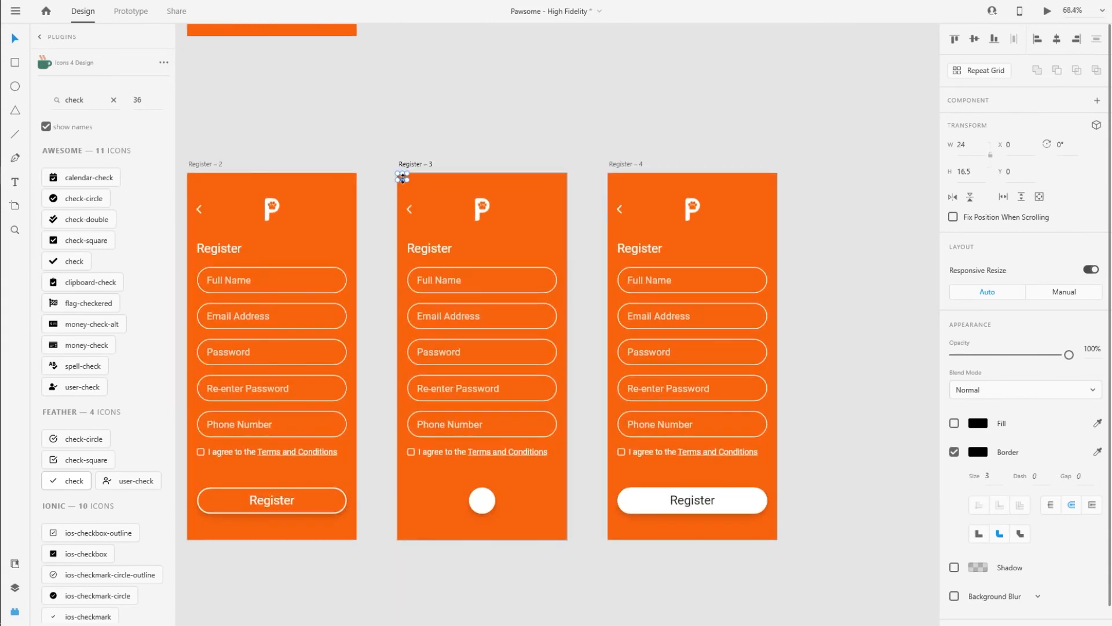
pyautogui.moveTo(403, 179); pyautogui.dragTo(483, 503)
pyautogui.keyDown('ctrl'); pyautogui.scroll(5, 473, 532); pyautogui.keyUp('ctrl')
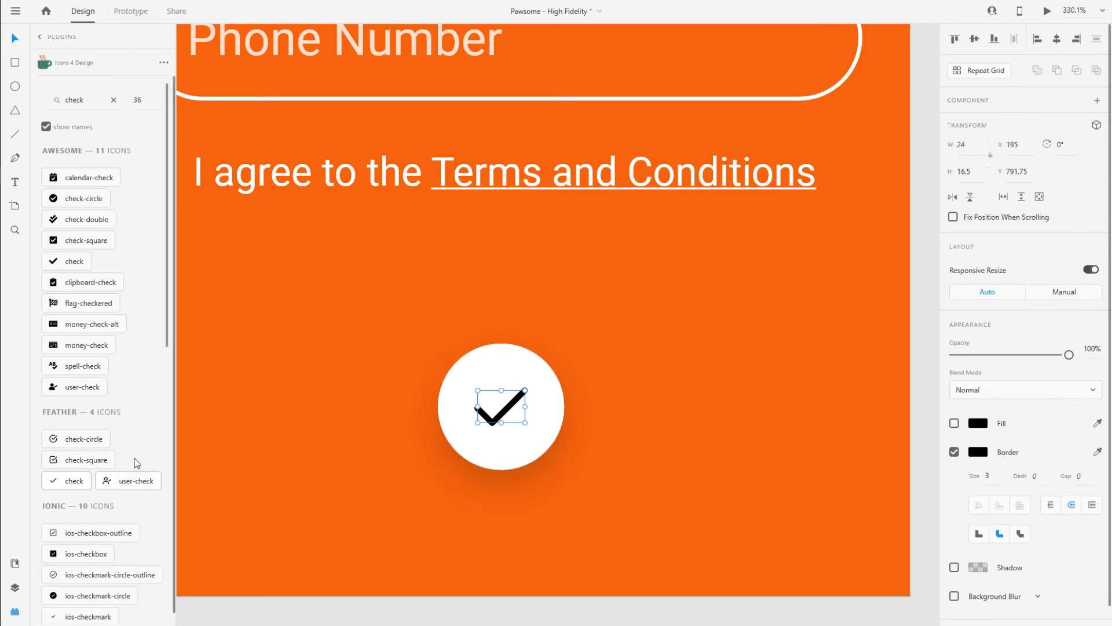
pyautogui.scroll(5, 515, 411)
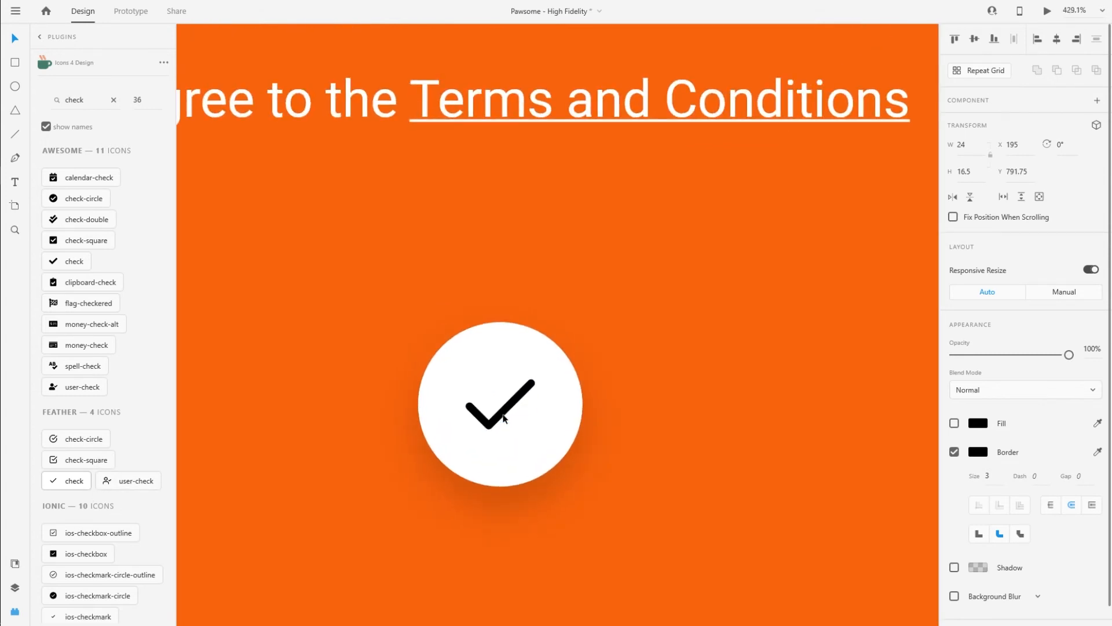
pyautogui.moveTo(507, 408); pyautogui.dragTo(508, 408)
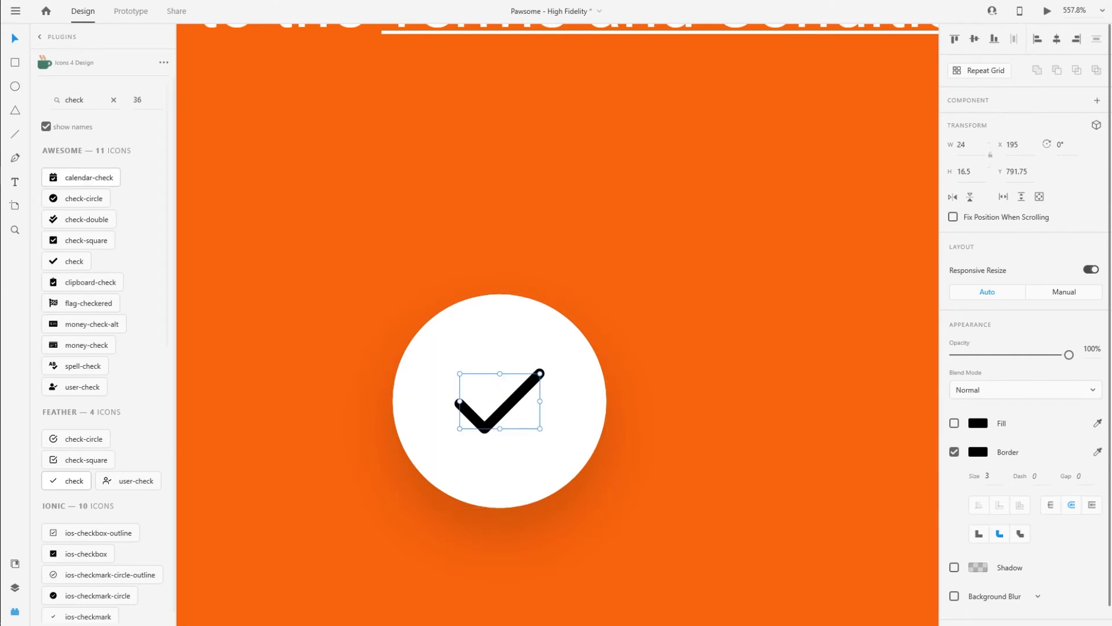
# - Copy the check icon onto the Register – 2 artboard at the same position and set its opacity to 0%
pyautogui.hotkey('ctrl', 'y')
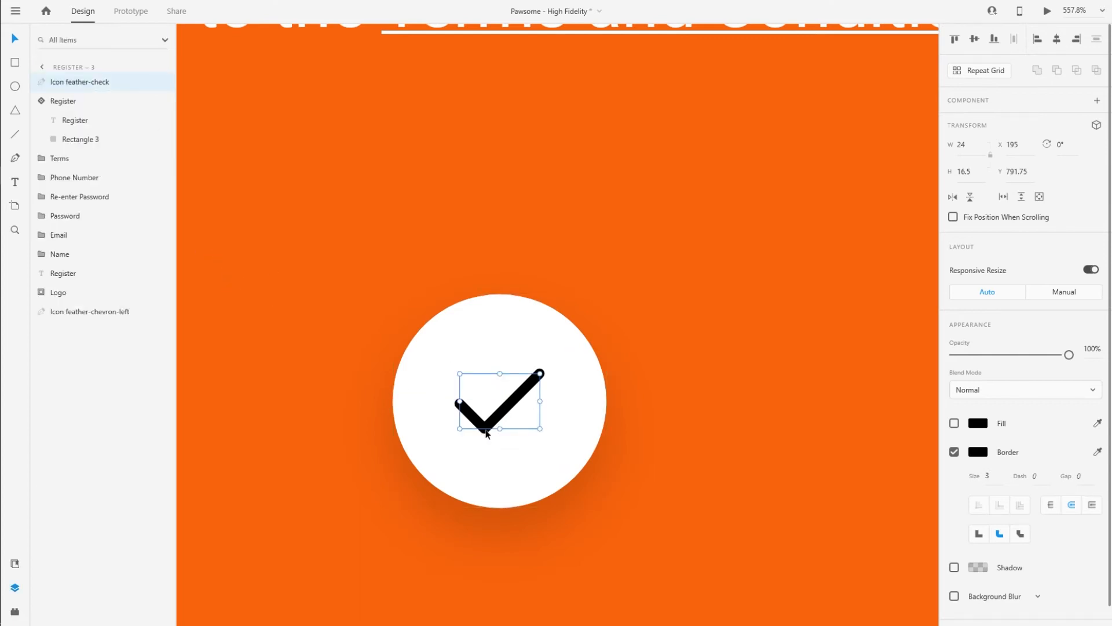
pyautogui.scroll(-10, 514, 429)
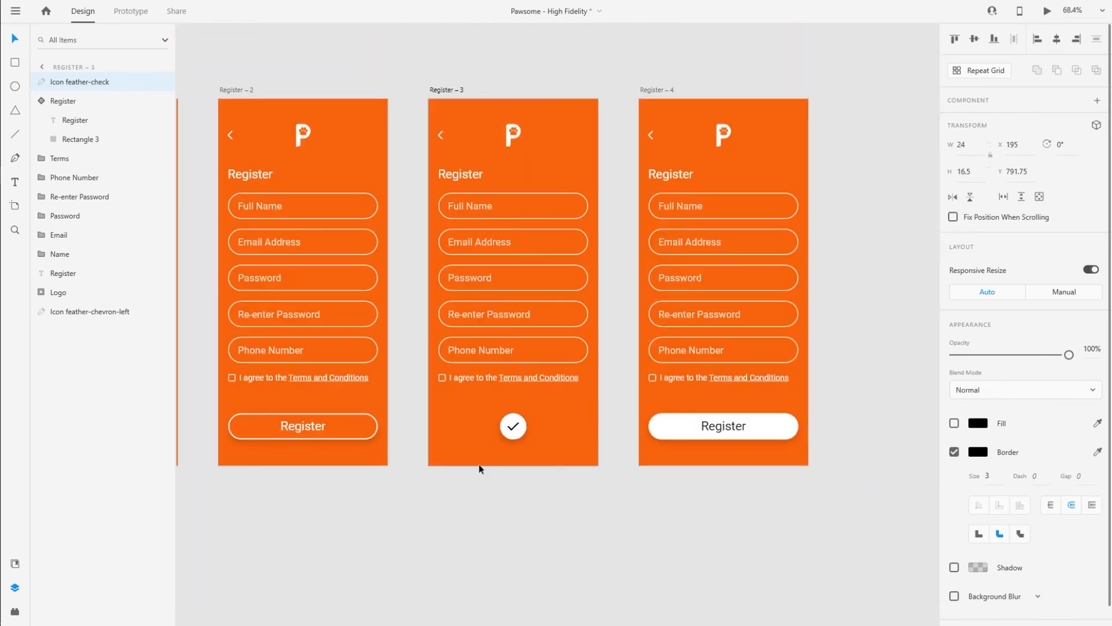
pyautogui.moveTo(479, 464); pyautogui.dragTo(818, 417)
pyautogui.click(665, 404)
pyautogui.click(653, 389)
pyautogui.scroll(5, 659, 388)
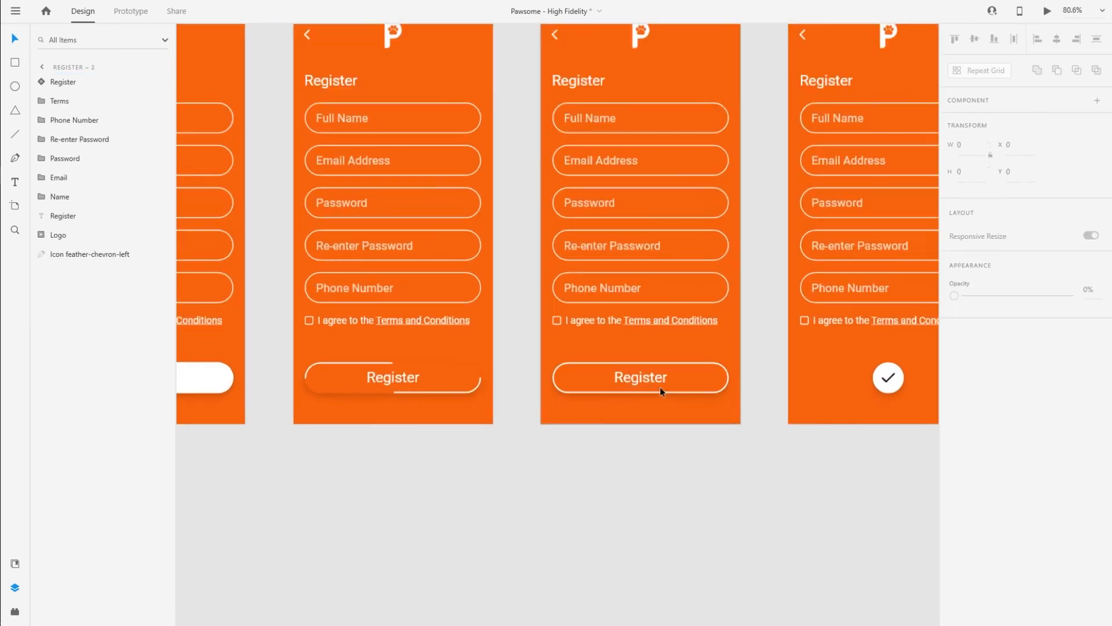
pyautogui.hotkey('ctrl', 'v')
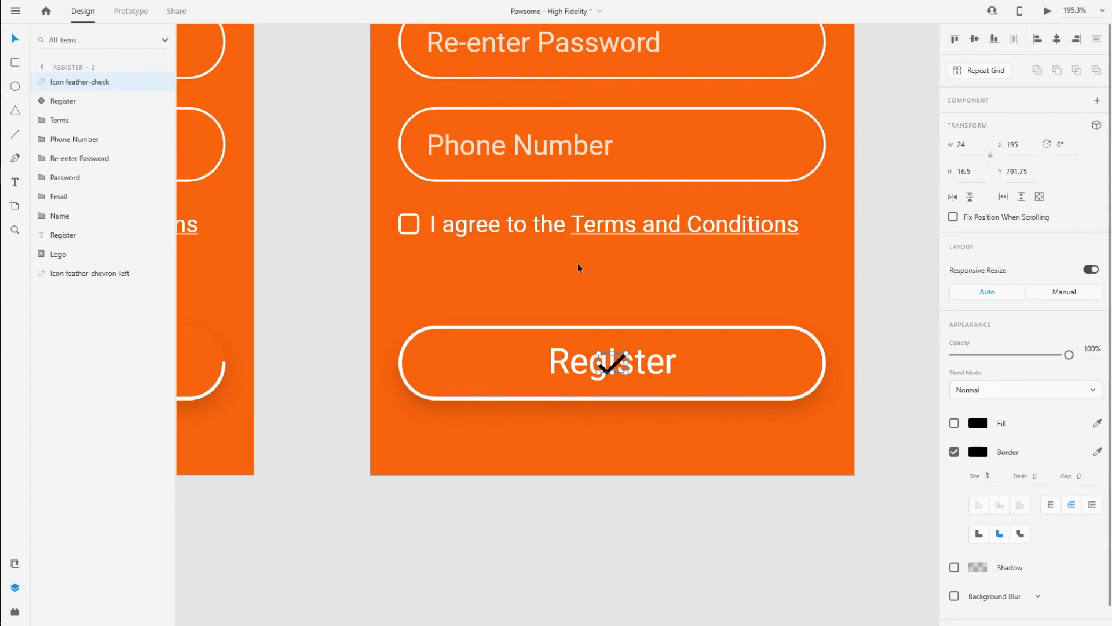
pyautogui.click(955, 354)
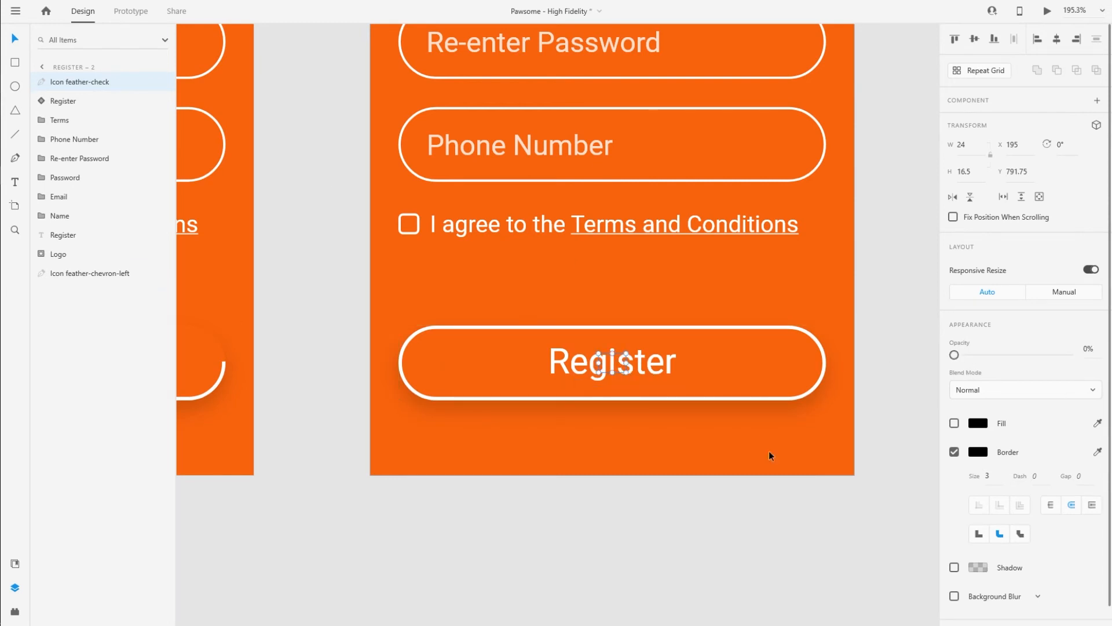
pyautogui.click(587, 452)
# - Delete the Register – 4 artboard that still has the original white Register button
pyautogui.scroll(-6, 641, 400)
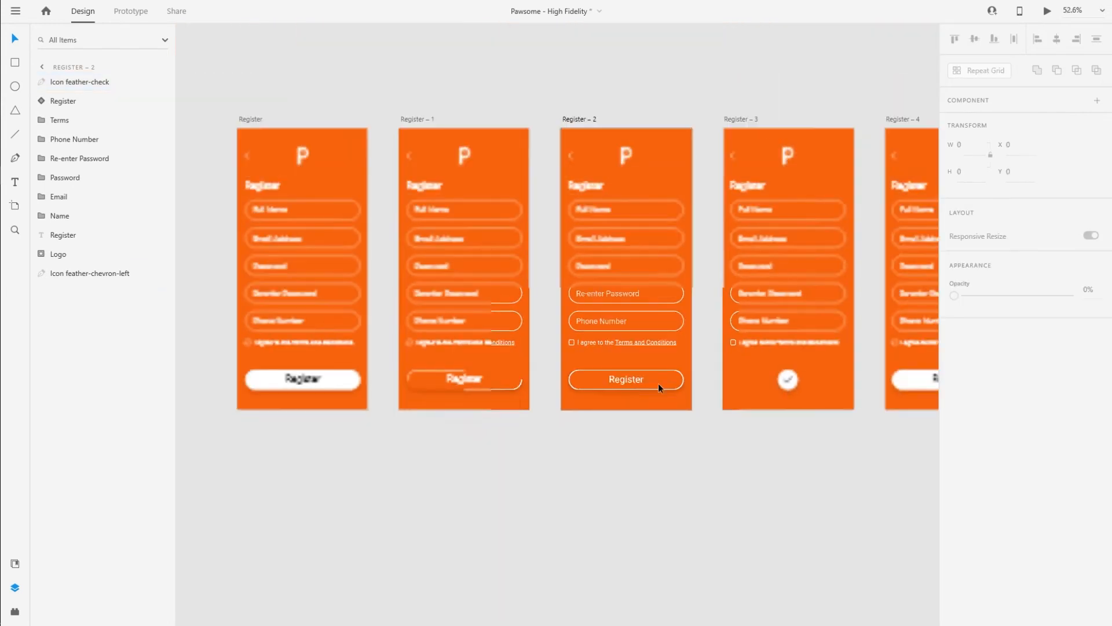
pyautogui.moveTo(840, 399); pyautogui.dragTo(633, 396)
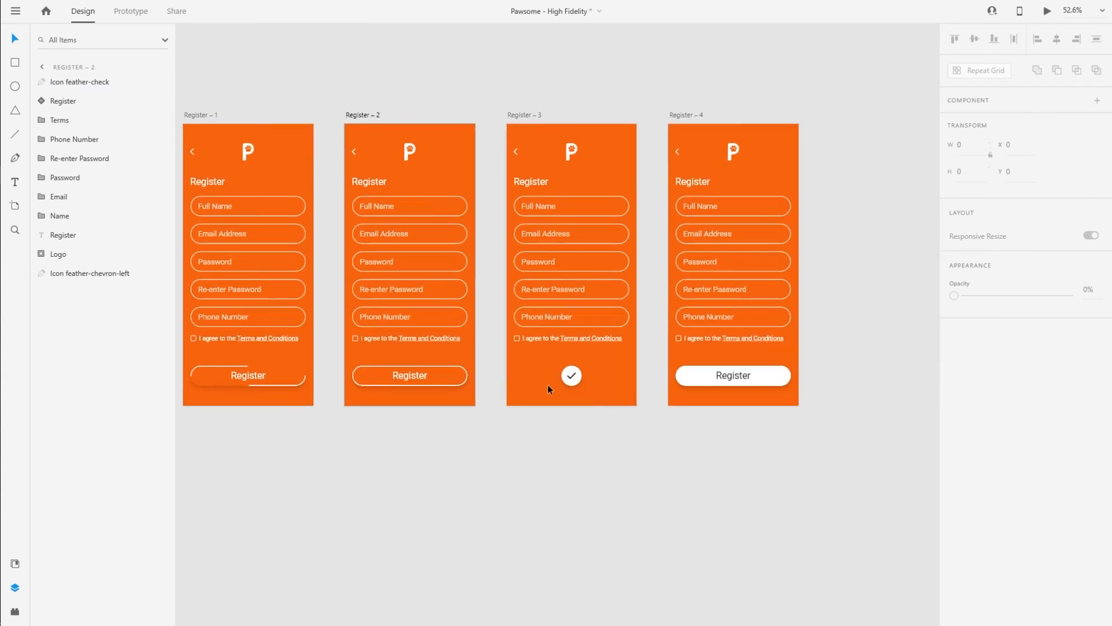
pyautogui.scroll(7, 586, 379)
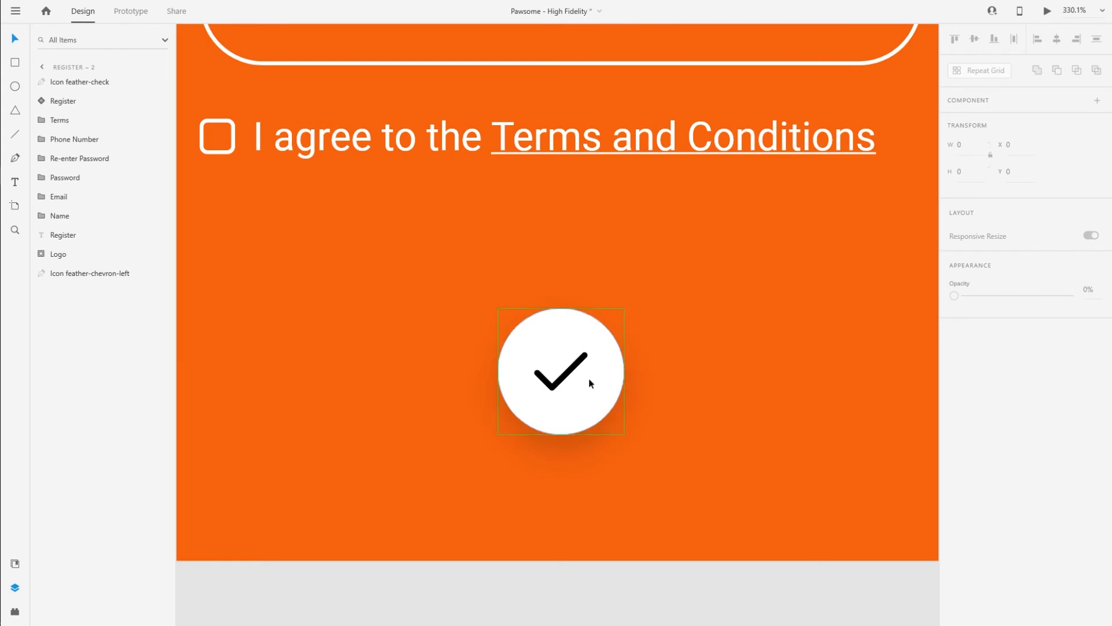
pyautogui.scroll(-4, 586, 379)
pyautogui.scroll(-3, 583, 377)
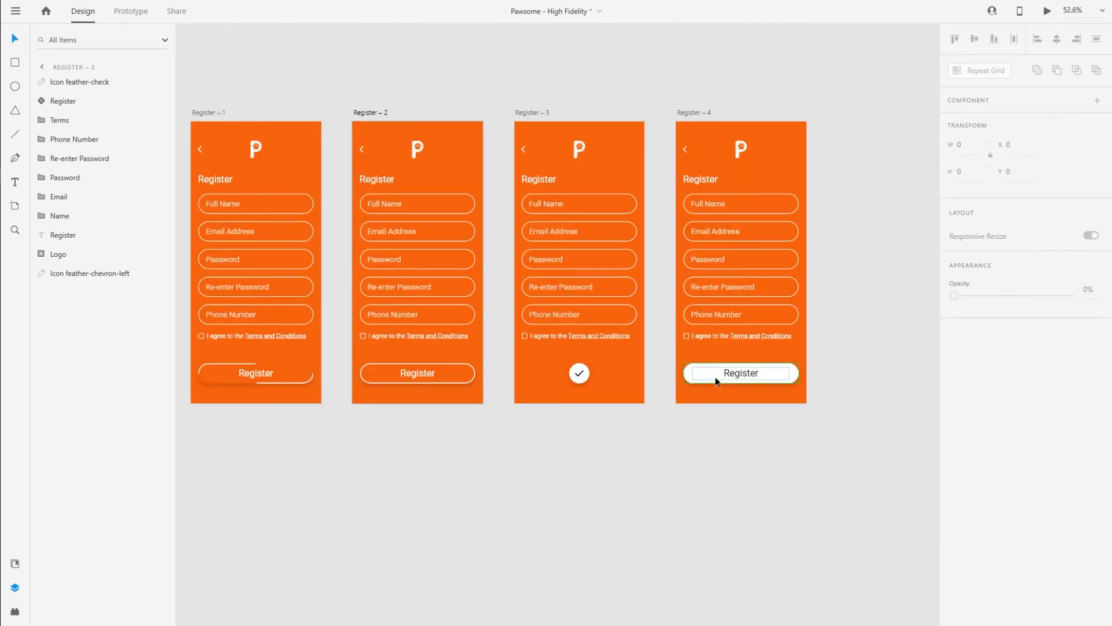
pyautogui.click(690, 114)
pyautogui.press('Delete')
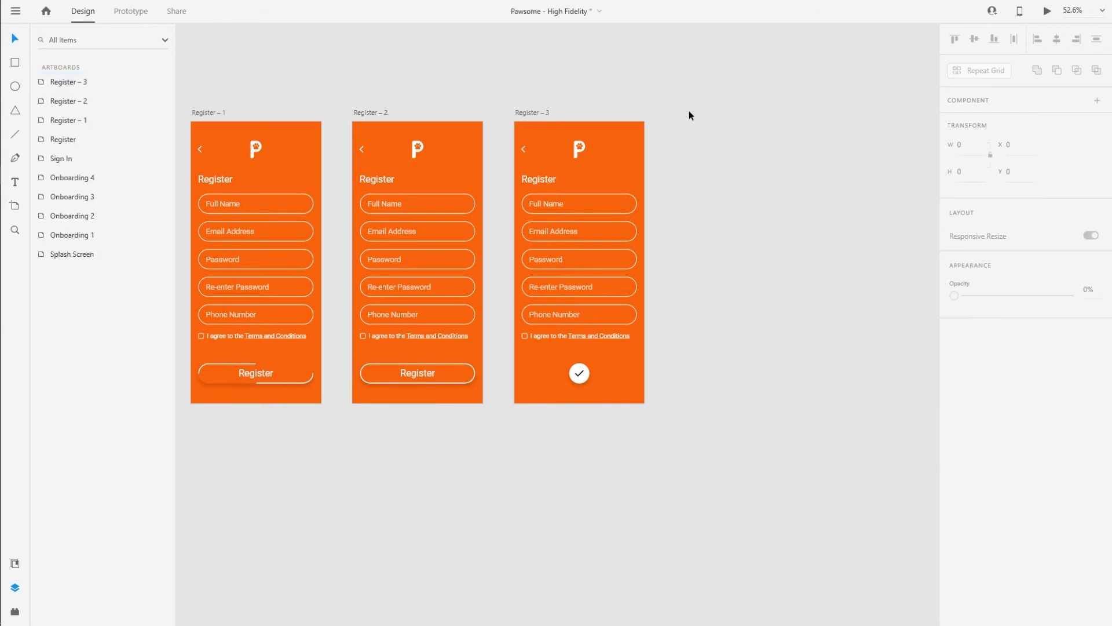
# - Duplicate the Register – 3 artboard with its check button and place the copy directly beside it
pyautogui.click(539, 113)
pyautogui.moveTo(539, 113); pyautogui.dragTo(696, 114)
pyautogui.scroll(5, 773, 415)
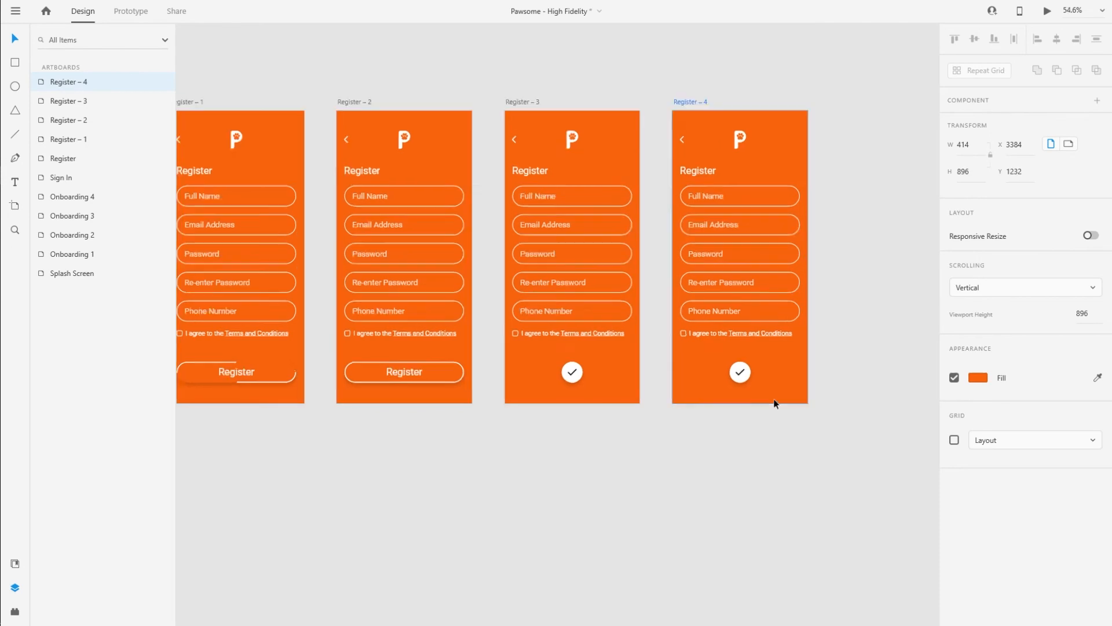
# - Enlarge the round button's background rectangle on Register – 4 from its center to about 510 × 952 and move it over the whole artboard
pyautogui.click(674, 347)
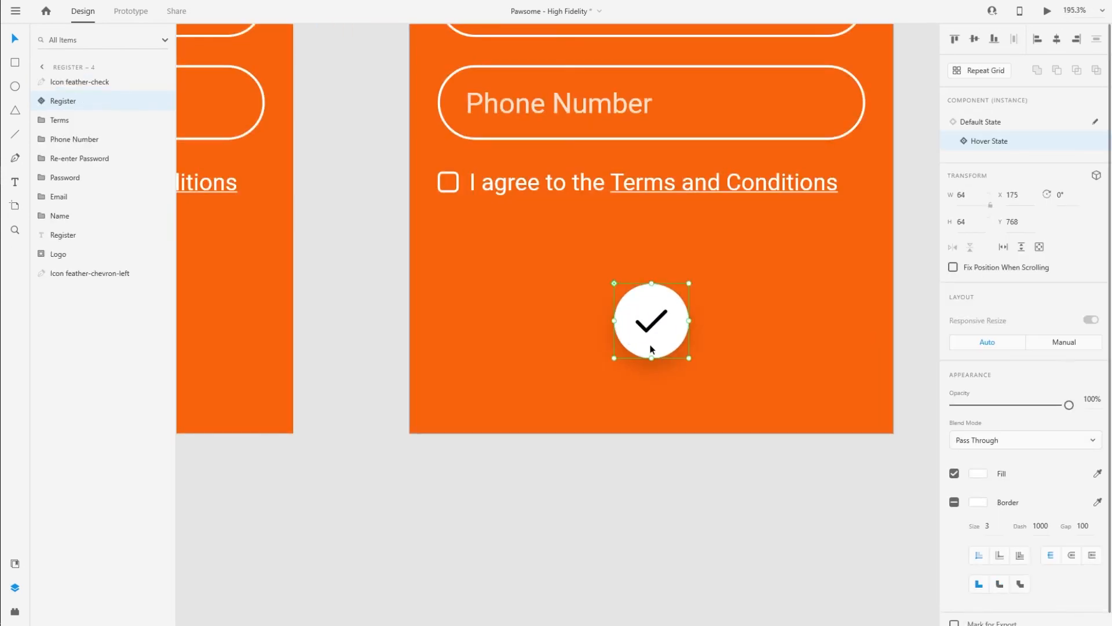
pyautogui.scroll(-5, 652, 338)
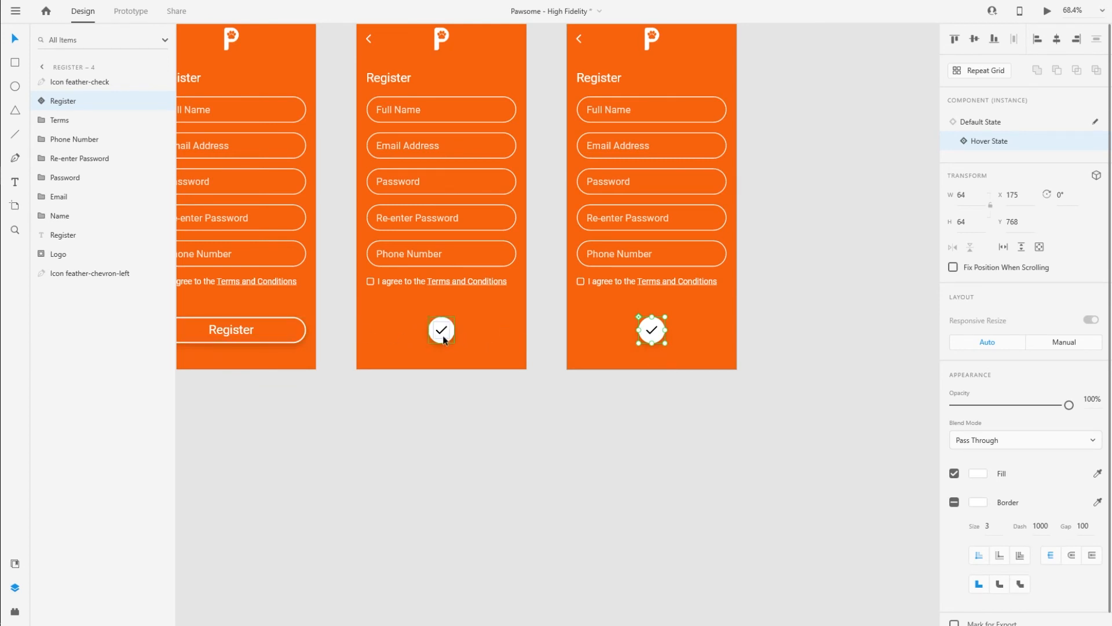
pyautogui.scroll(2, 443, 336)
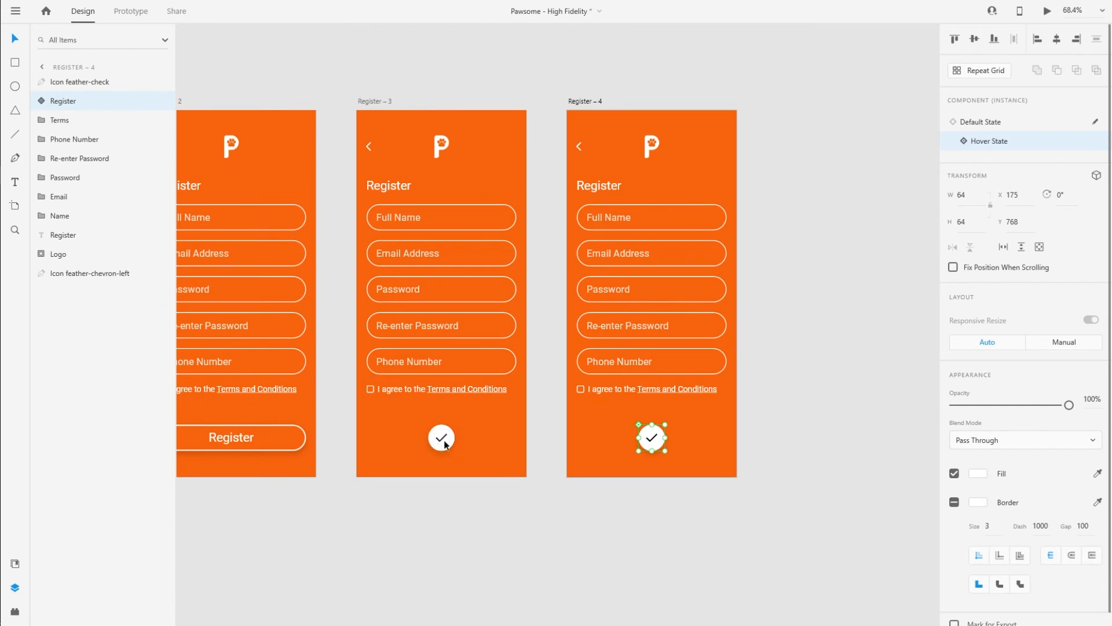
pyautogui.click(453, 444)
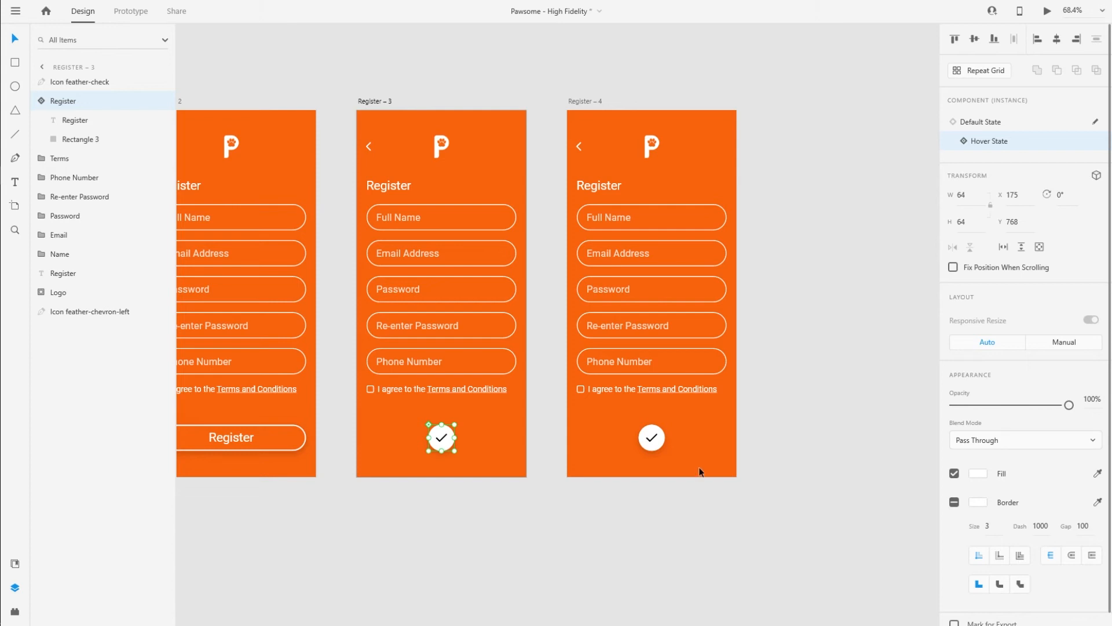
pyautogui.click(701, 443)
pyautogui.click(662, 446)
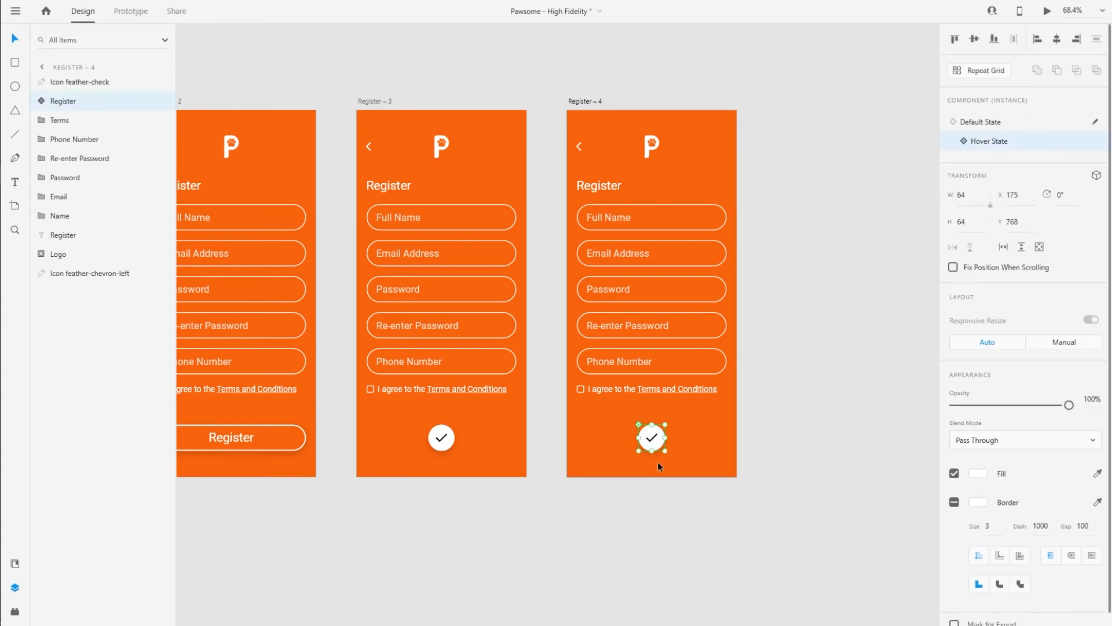
pyautogui.click(39, 101)
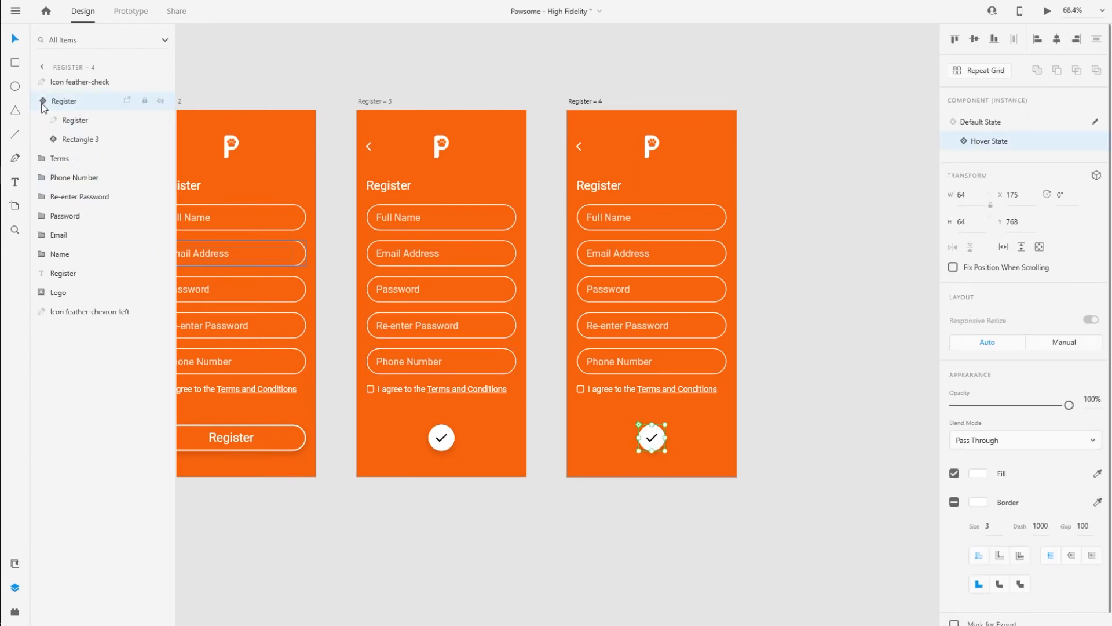
pyautogui.click(70, 140)
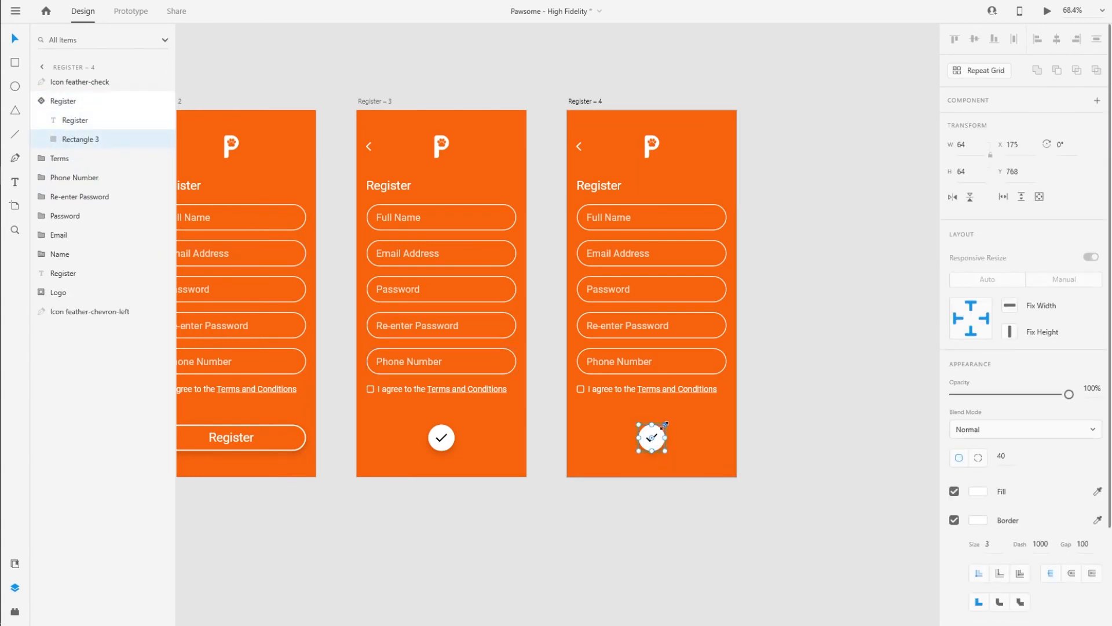
pyautogui.moveTo(664, 424); pyautogui.dragTo(758, 234)
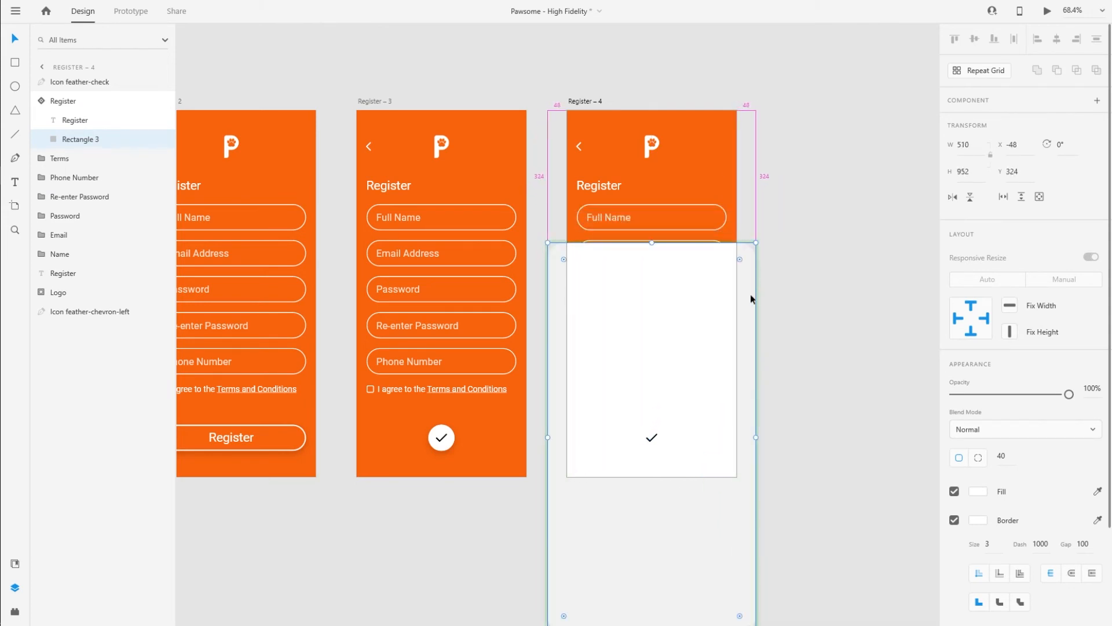
pyautogui.moveTo(700, 324); pyautogui.dragTo(700, 199)
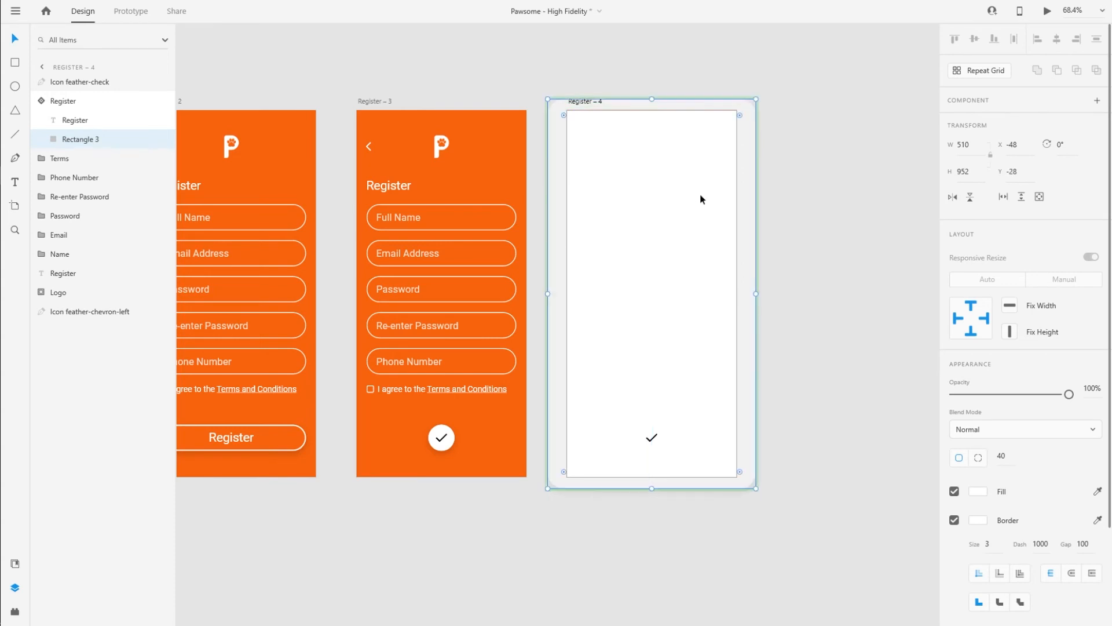
# - Set the opacity of the check icon on the Register – 4 artboard to 0%
pyautogui.click(651, 442)
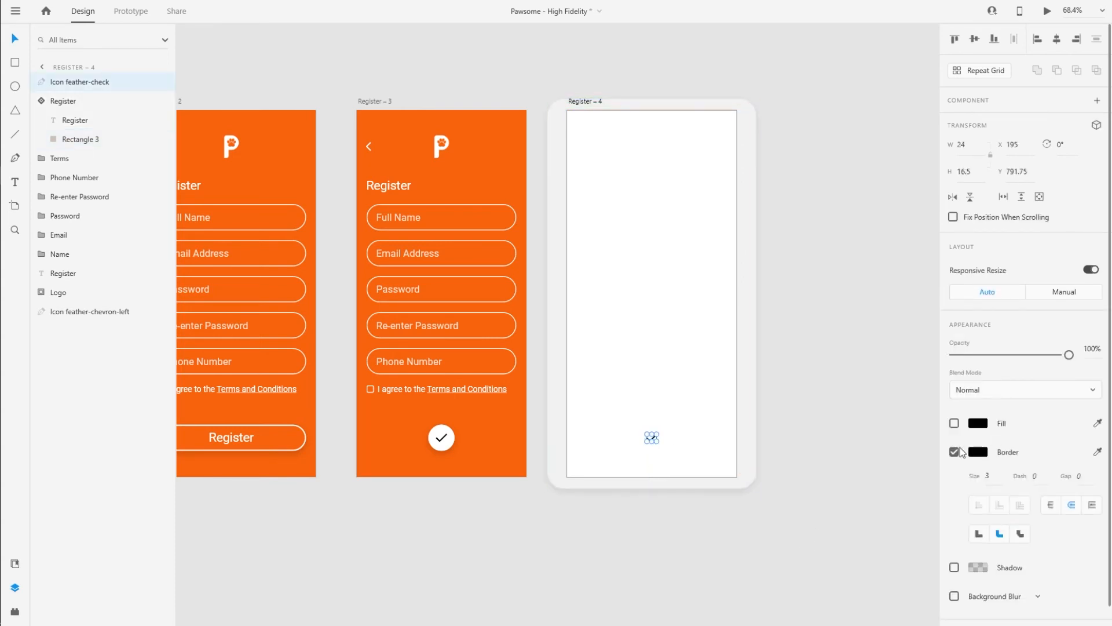
pyautogui.click(955, 355)
pyautogui.click(849, 409)
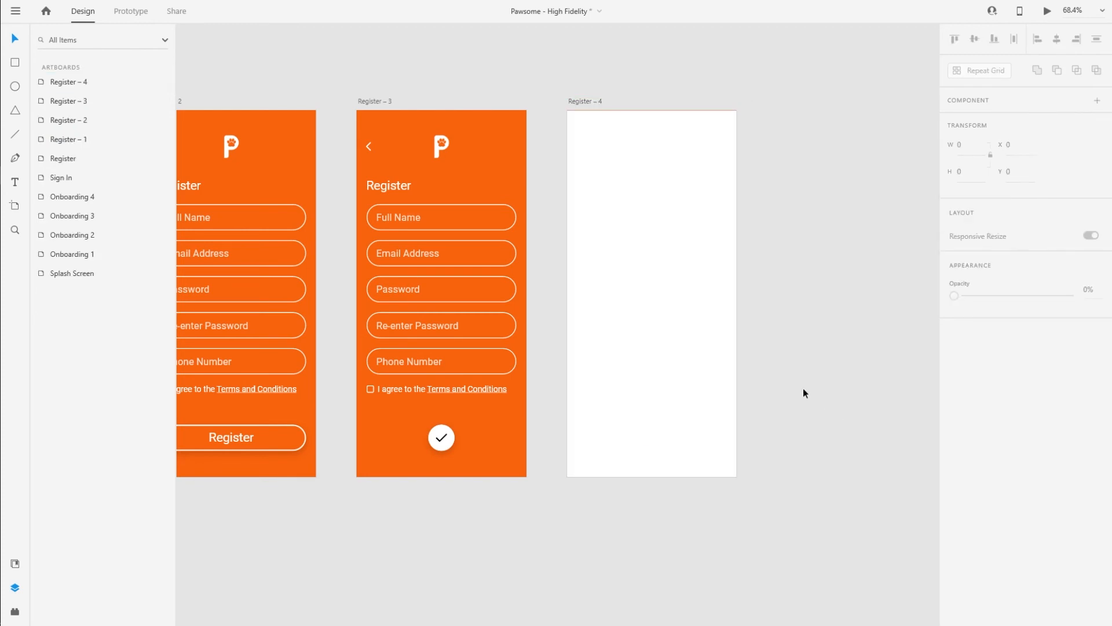
# - Switch to Prototype mode with the Register through Register – 4 artboards in view
pyautogui.scroll(-6, 802, 388)
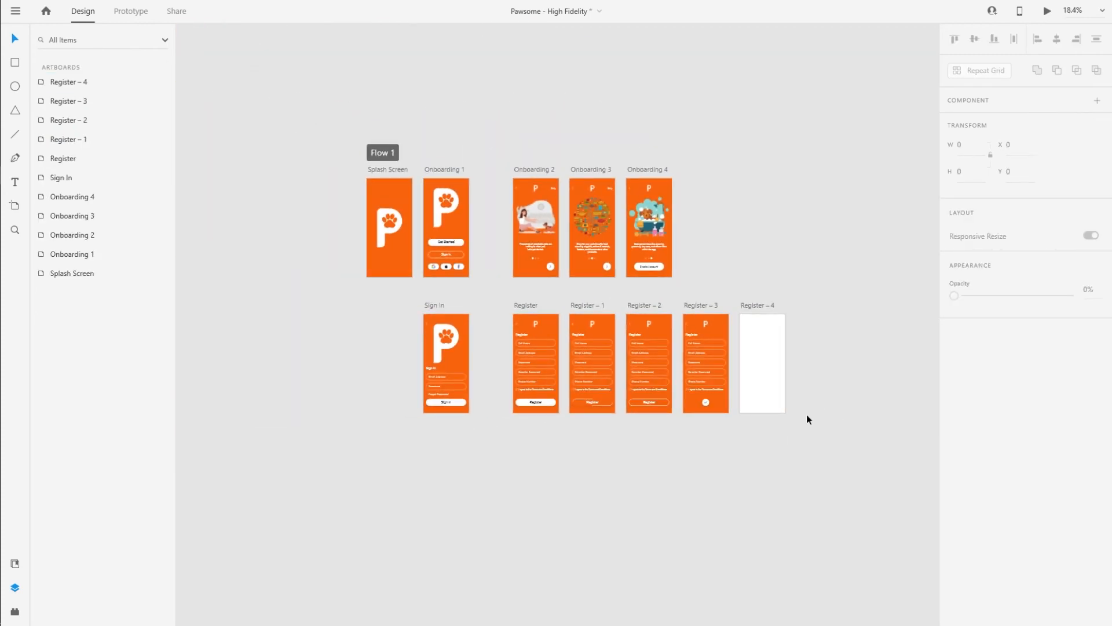
pyautogui.click(133, 12)
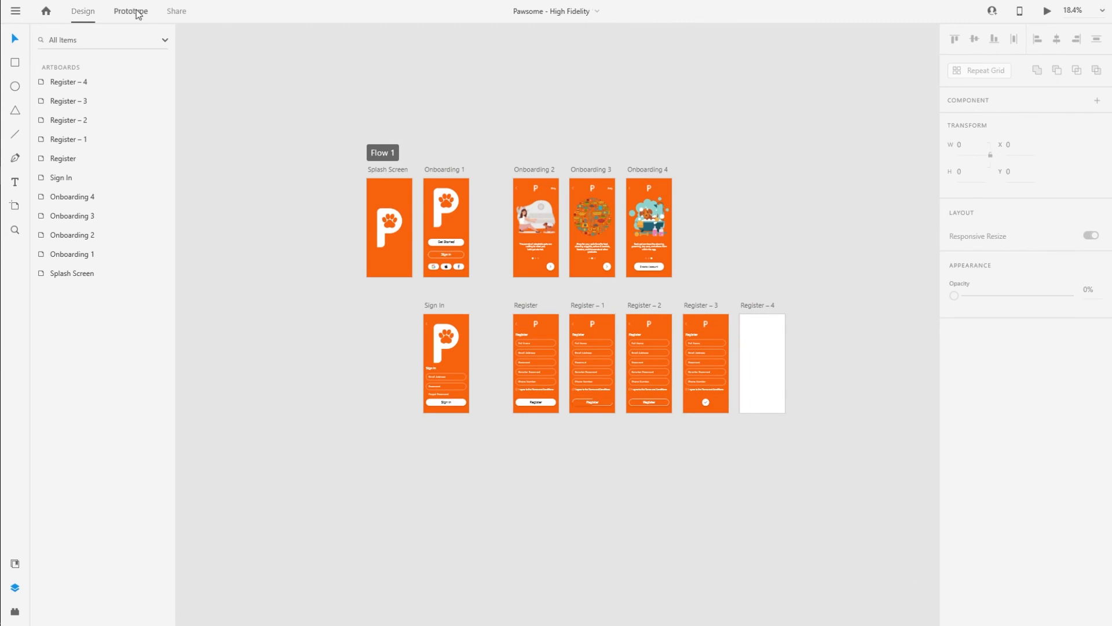
pyautogui.scroll(4, 732, 387)
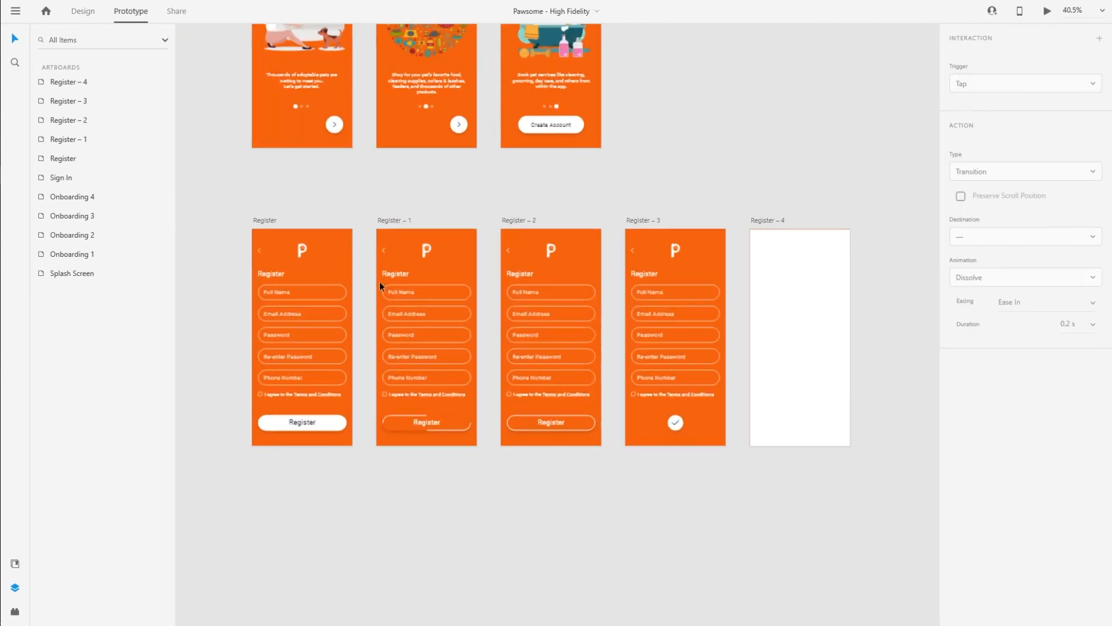
# - Link the Register button's Hover State to Register – 1 as a Tap-triggered Auto-Animate with Ease In-Out and a 1 s duration
pyautogui.moveTo(221, 356); pyautogui.dragTo(262, 350)
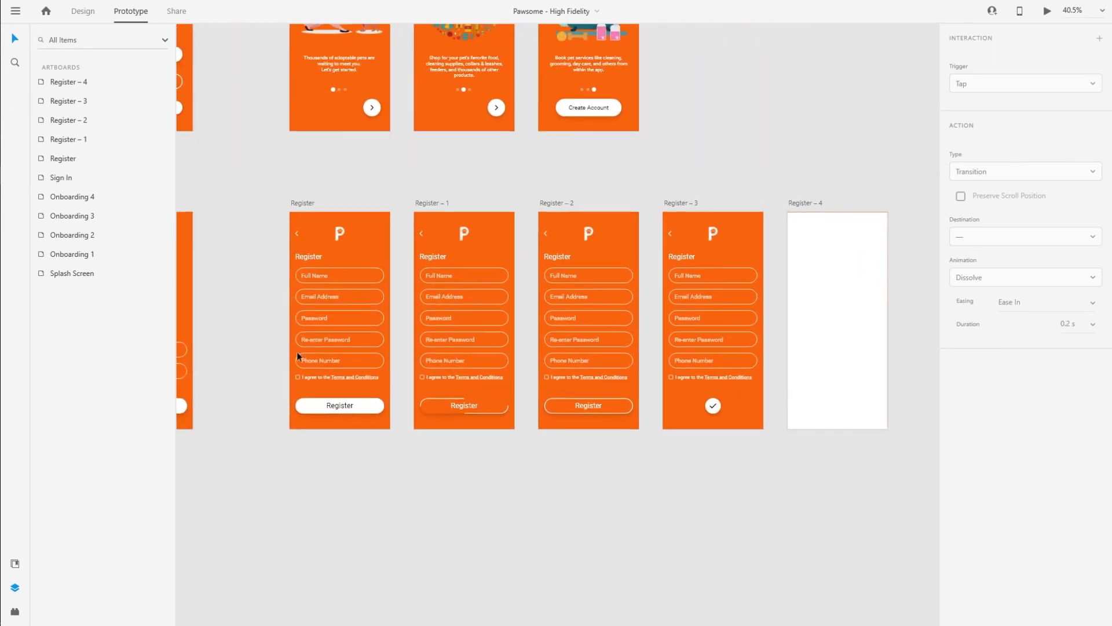
pyautogui.scroll(2, 291, 349)
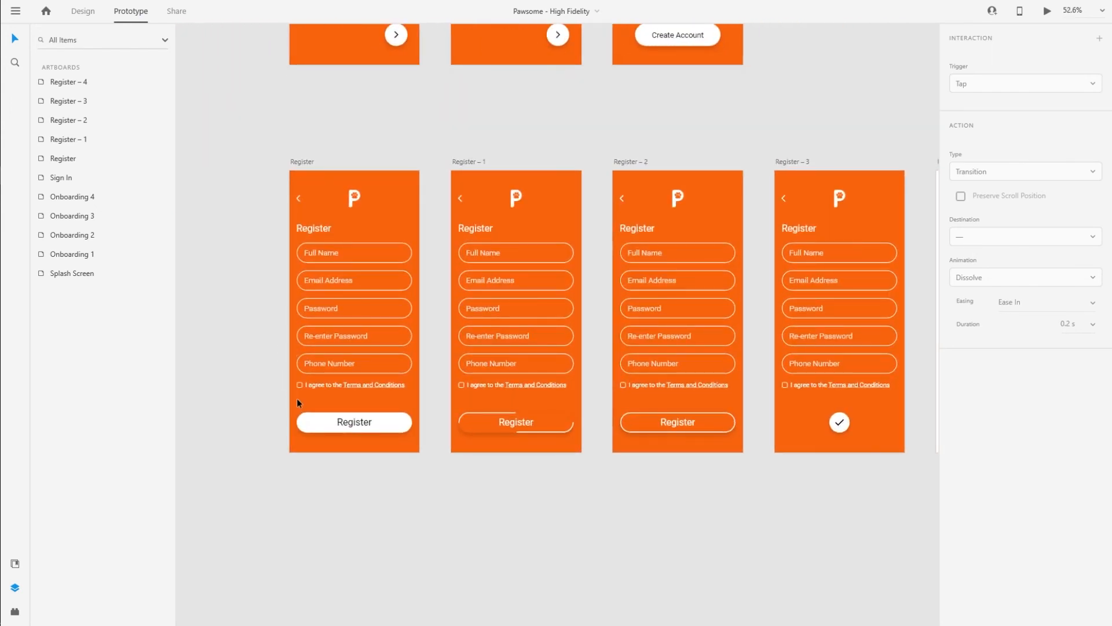
pyautogui.click(397, 425)
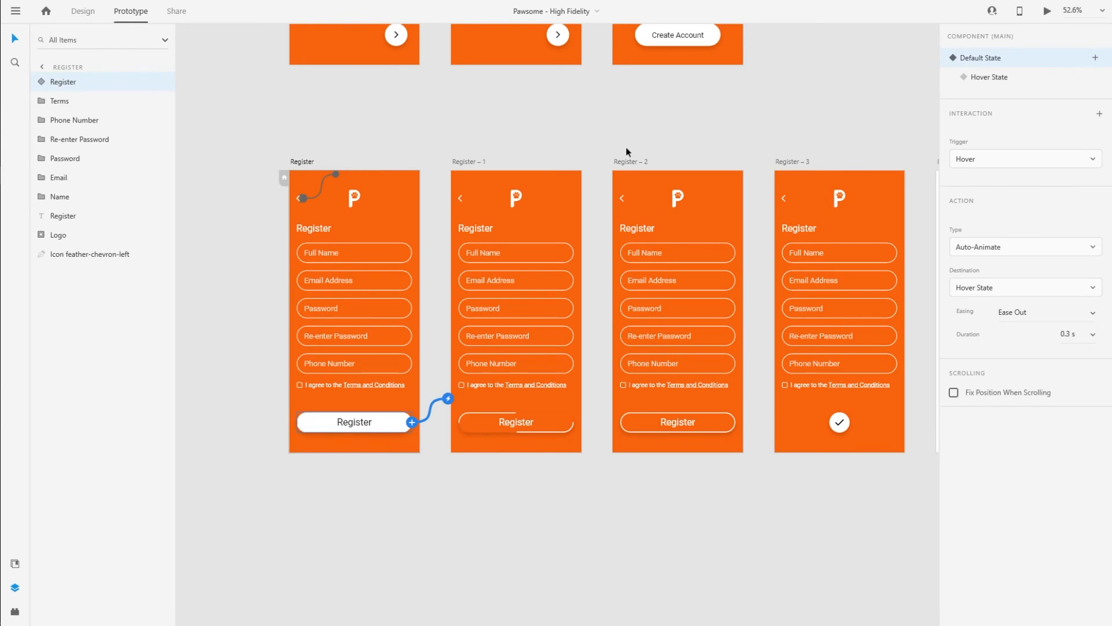
pyautogui.click(1001, 83)
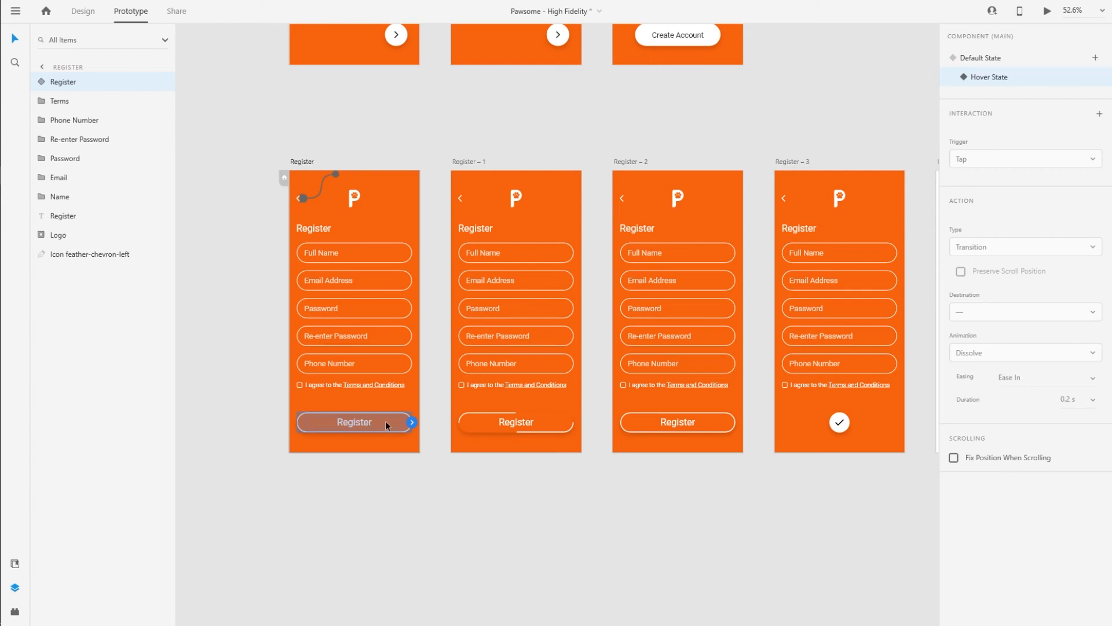
pyautogui.moveTo(411, 422); pyautogui.dragTo(463, 328)
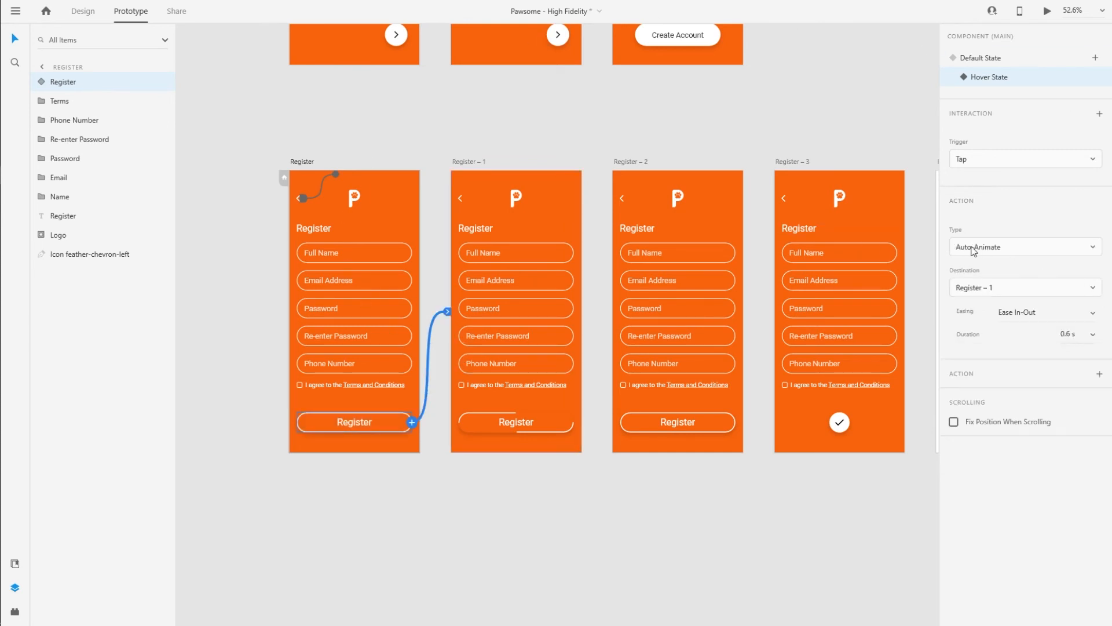
pyautogui.click(1094, 339)
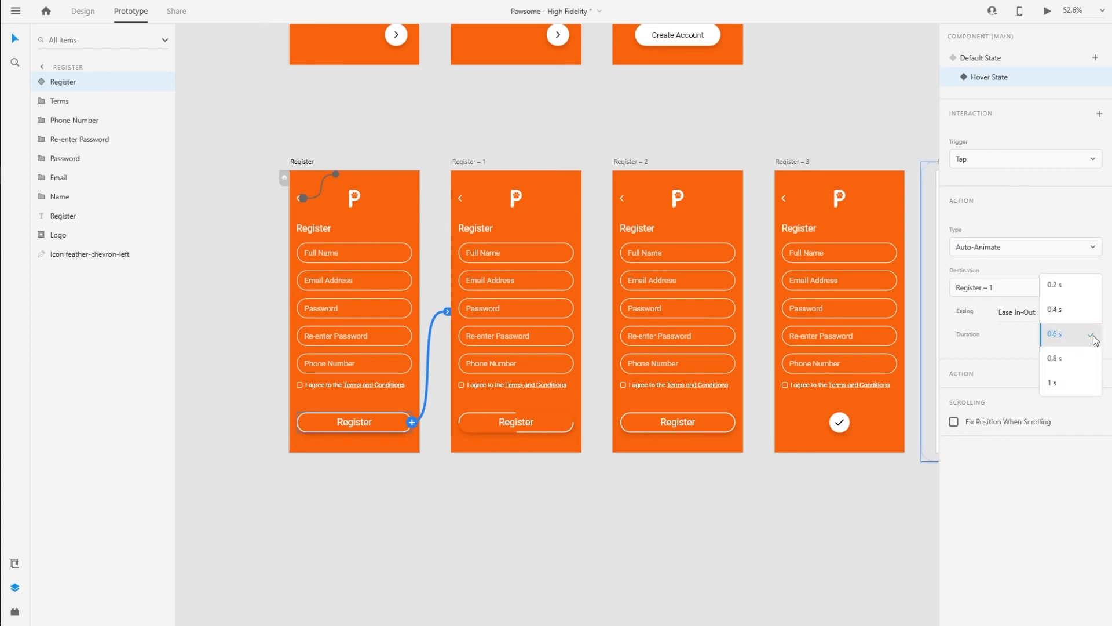
pyautogui.click(1054, 383)
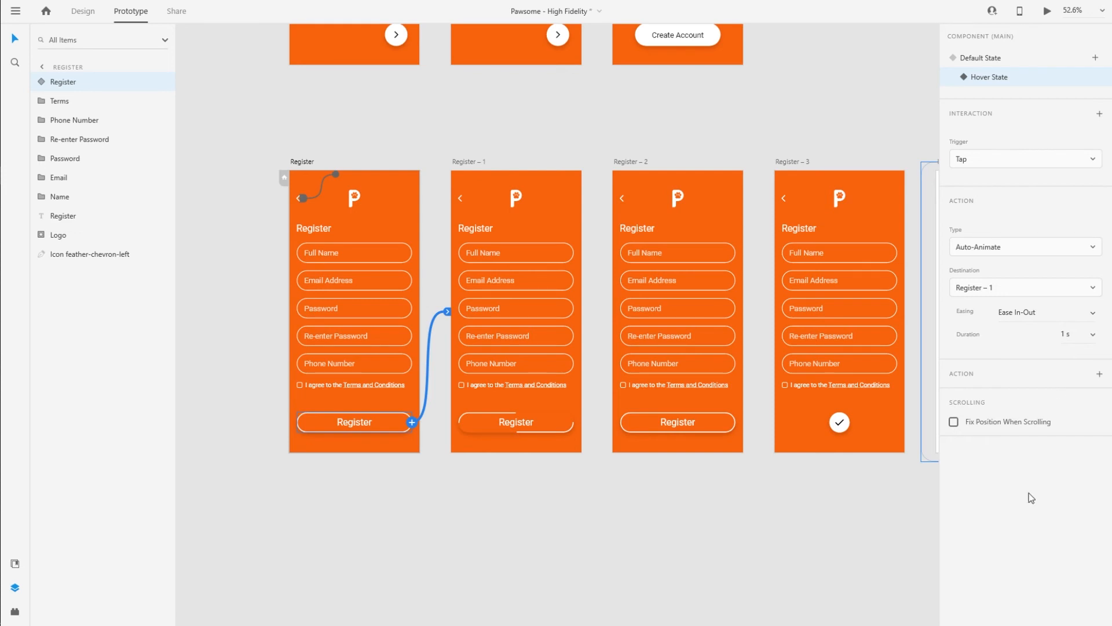
# - Link the Register – 1 artboard to Register – 2 with an Auto-Animate action triggered by Time after a 0.6 s delay
pyautogui.click(635, 520)
pyautogui.click(565, 218)
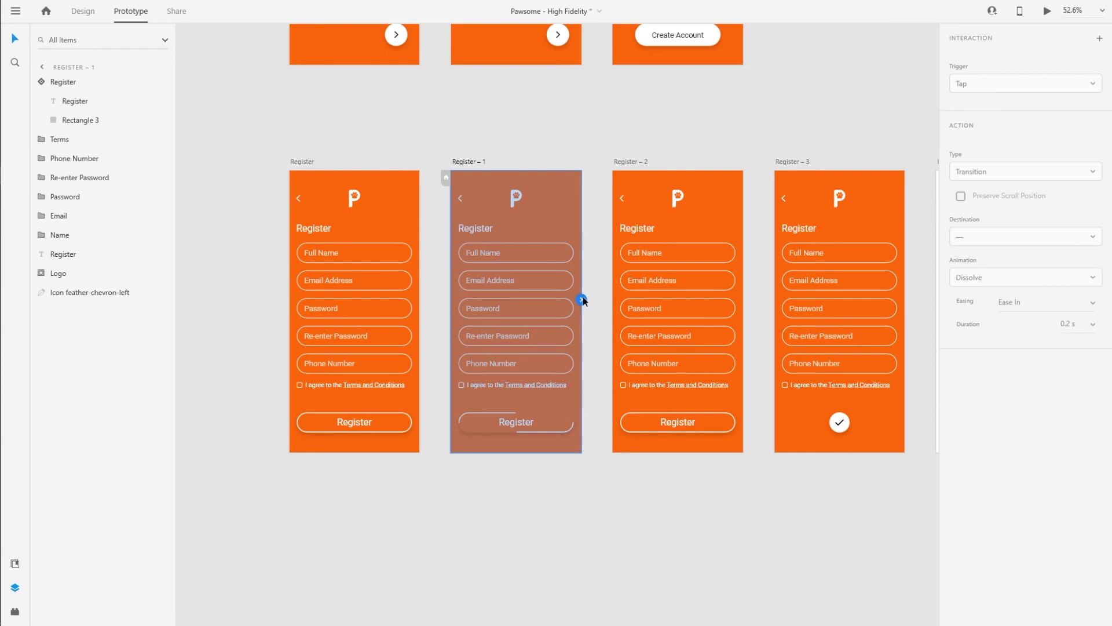
pyautogui.moveTo(582, 300); pyautogui.dragTo(627, 235)
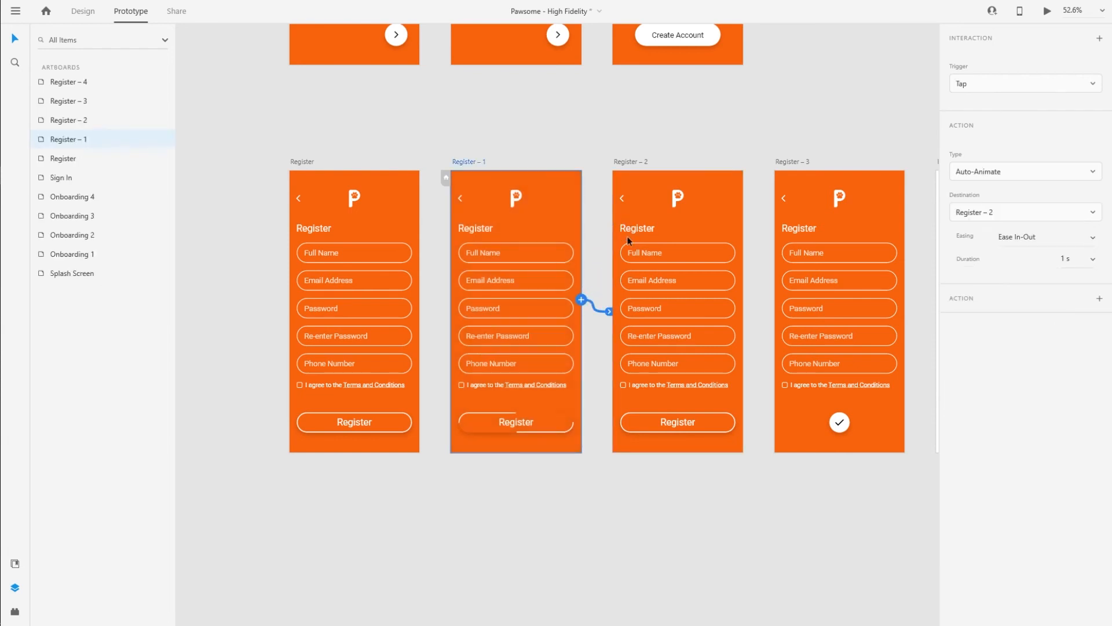
pyautogui.click(1015, 81)
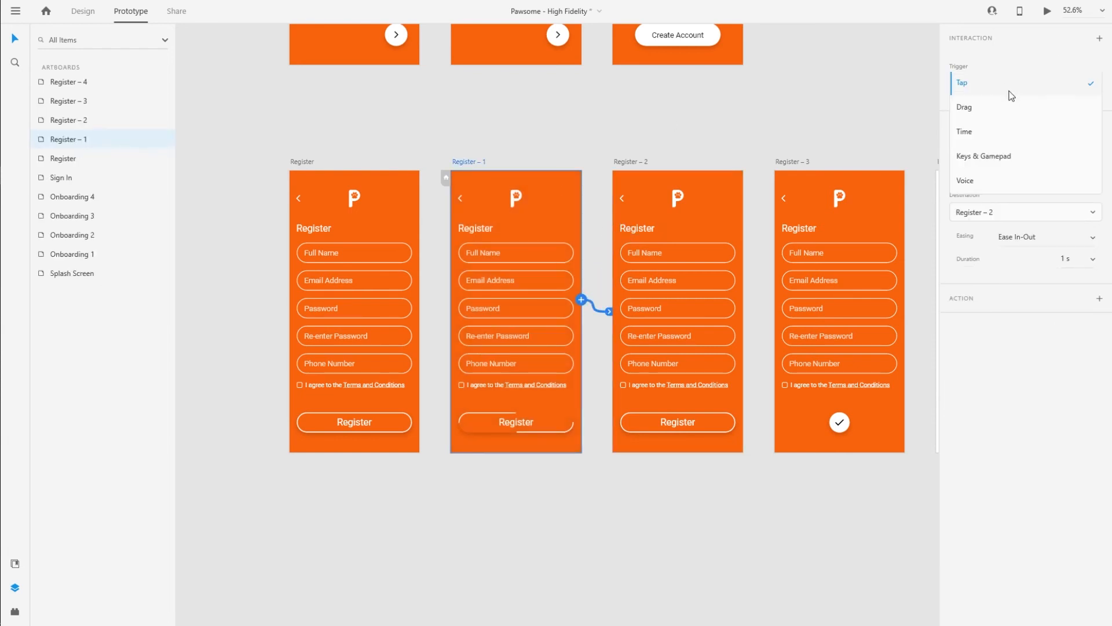
pyautogui.click(990, 137)
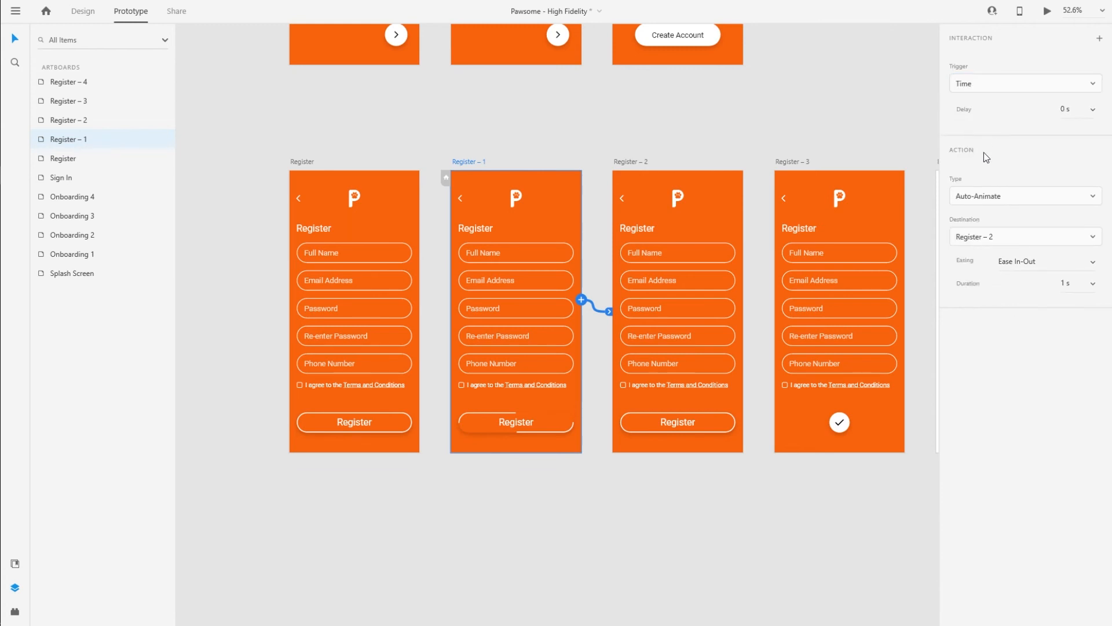
pyautogui.click(1092, 110)
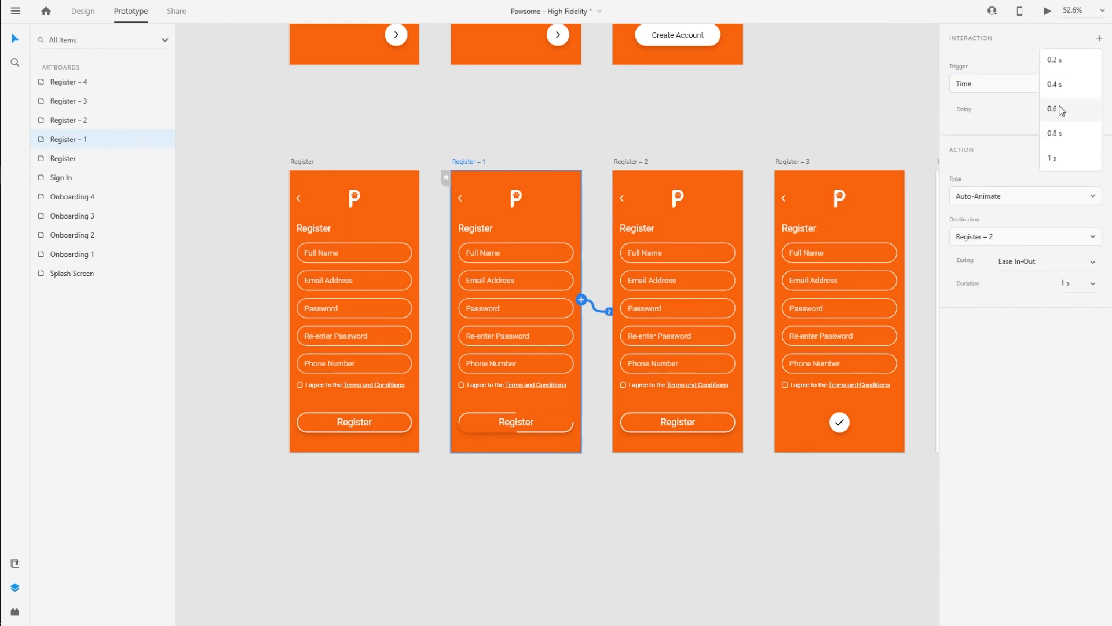
pyautogui.click(1064, 110)
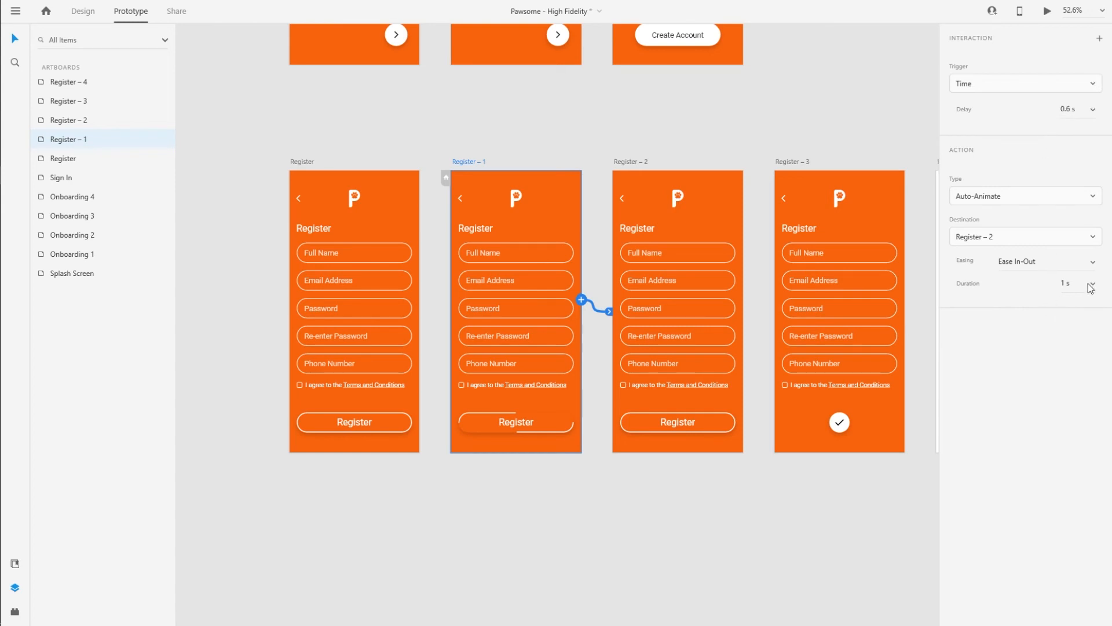
# - Link Register – 2 to Register – 3 and Register – 3 to Register – 4 with timed Auto-Animate transitions using a 0.6 s delay
pyautogui.click(725, 220)
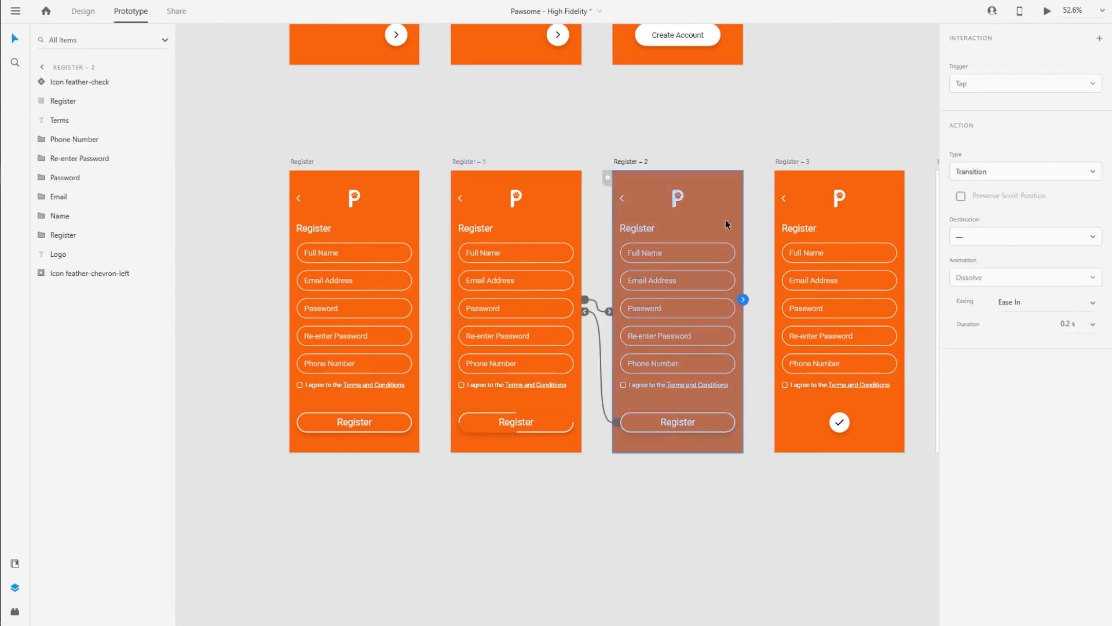
pyautogui.moveTo(744, 299); pyautogui.dragTo(821, 237)
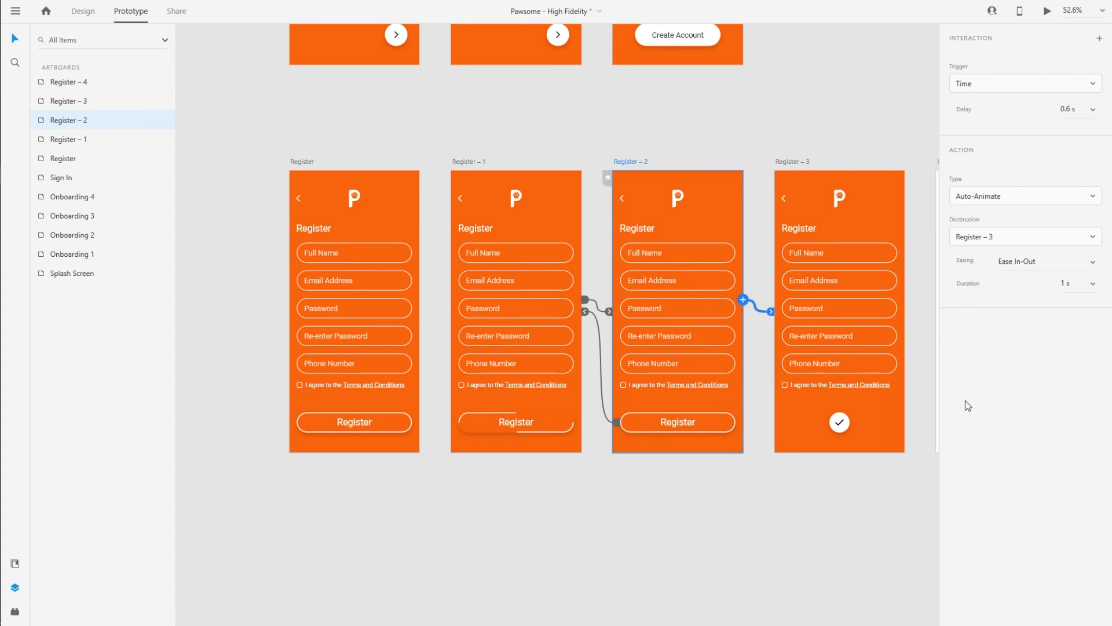
pyautogui.moveTo(918, 327); pyautogui.dragTo(656, 298)
pyautogui.click(557, 195)
pyautogui.click(566, 190)
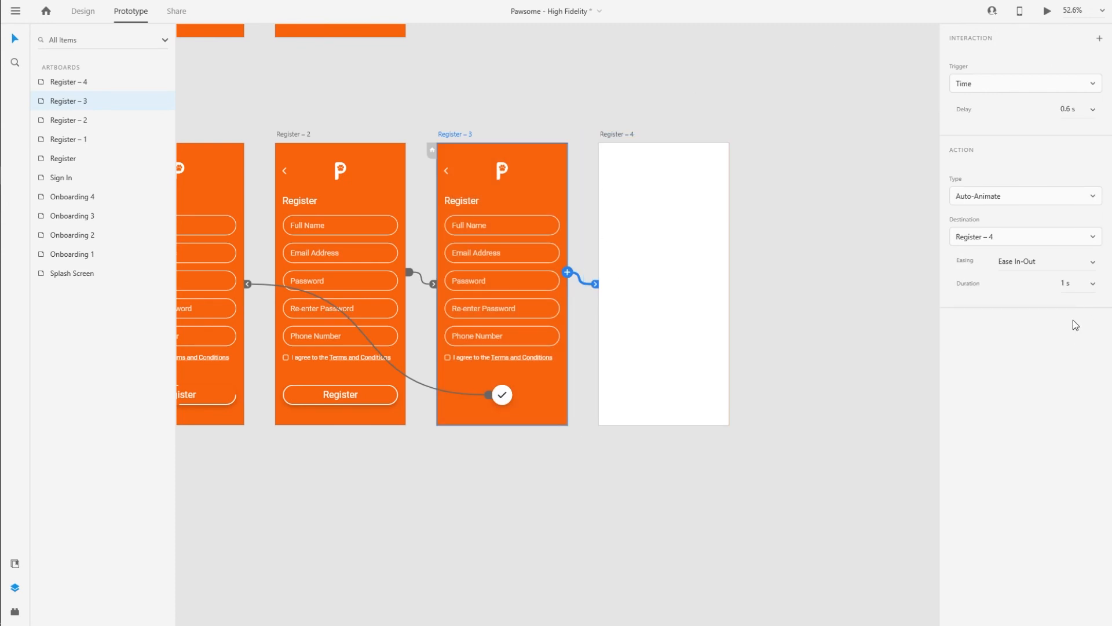
# - Set the duration of the transition from Register – 3 to Register – 4 to 0.4 s
pyautogui.click(1092, 284)
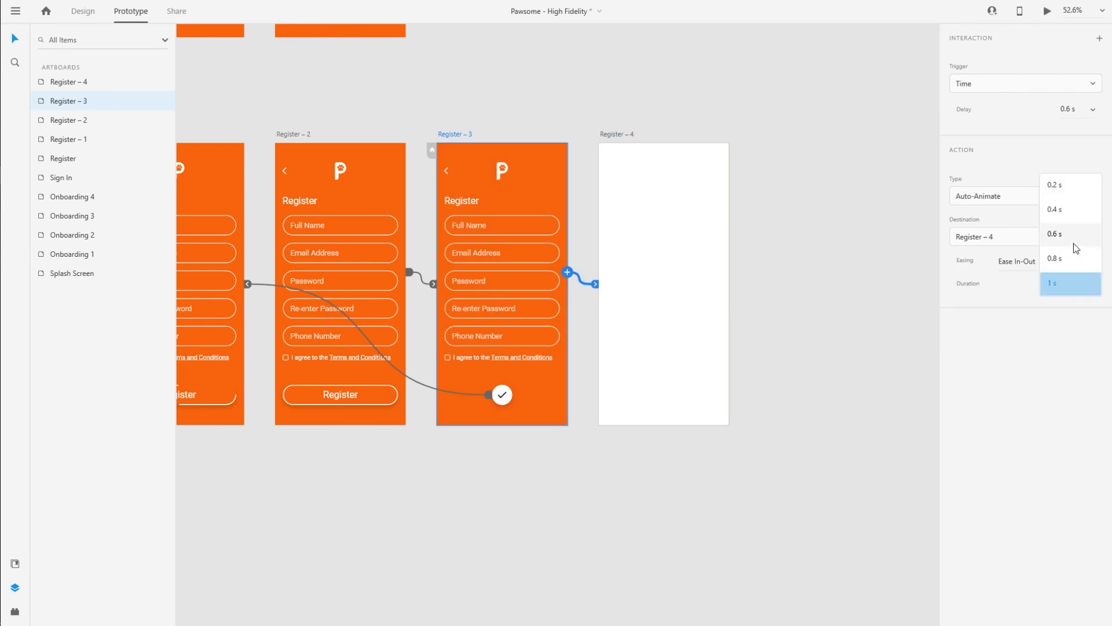
pyautogui.click(1071, 374)
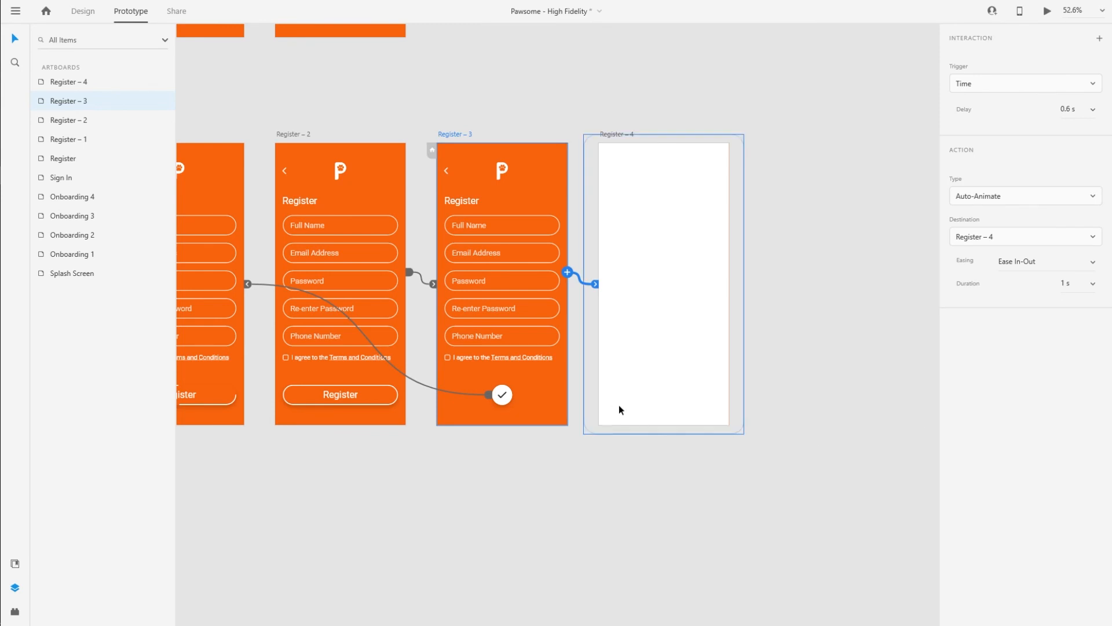
pyautogui.click(808, 347)
pyautogui.click(689, 338)
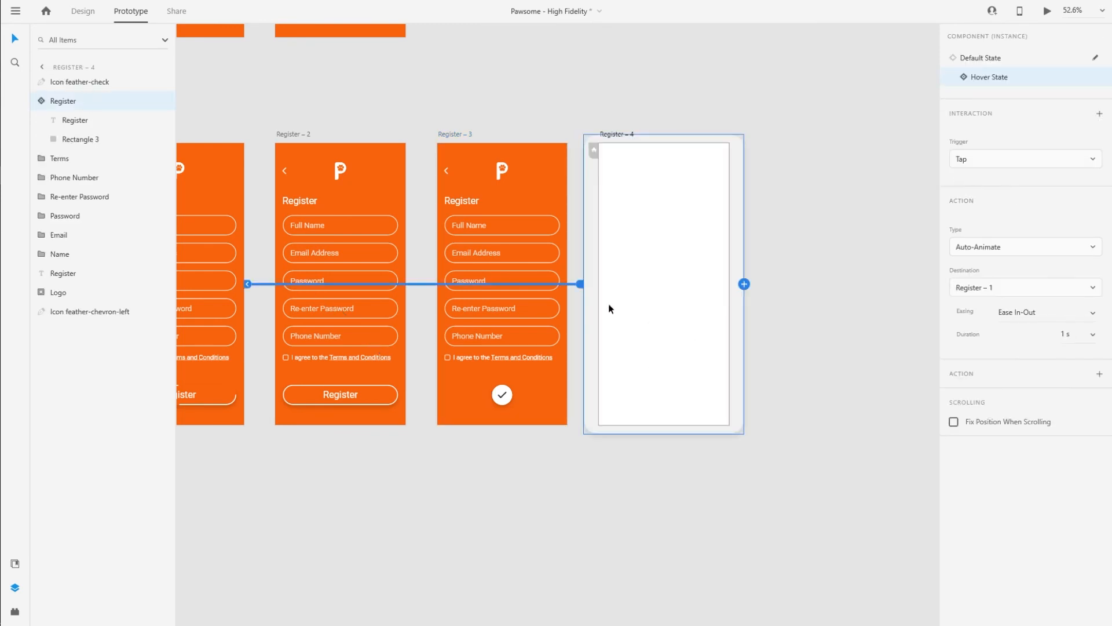
pyautogui.click(551, 185)
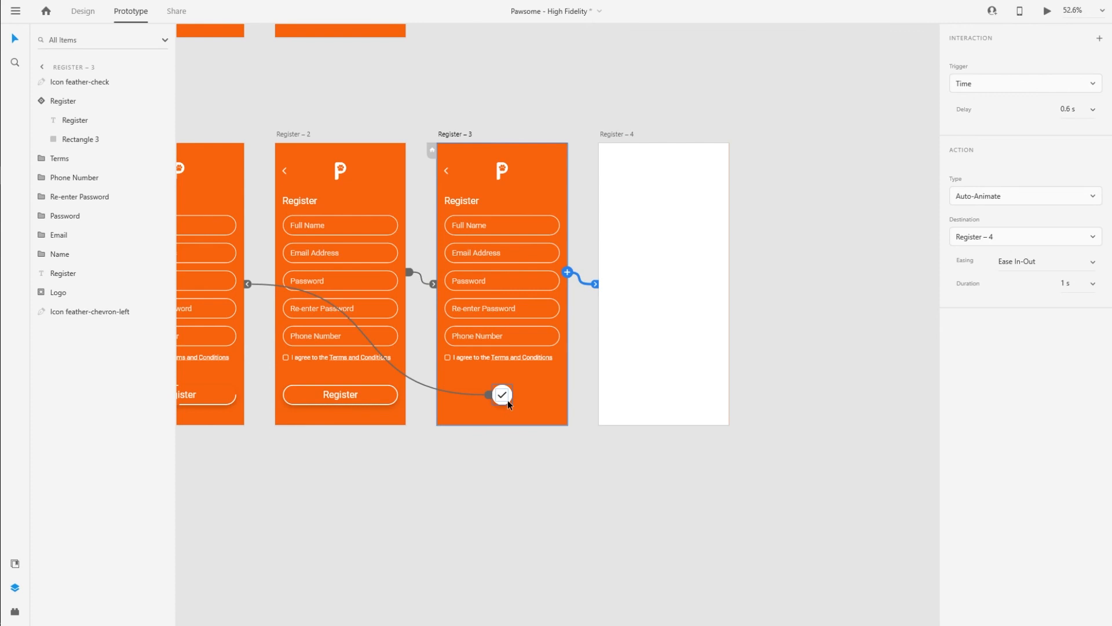
pyautogui.click(1093, 284)
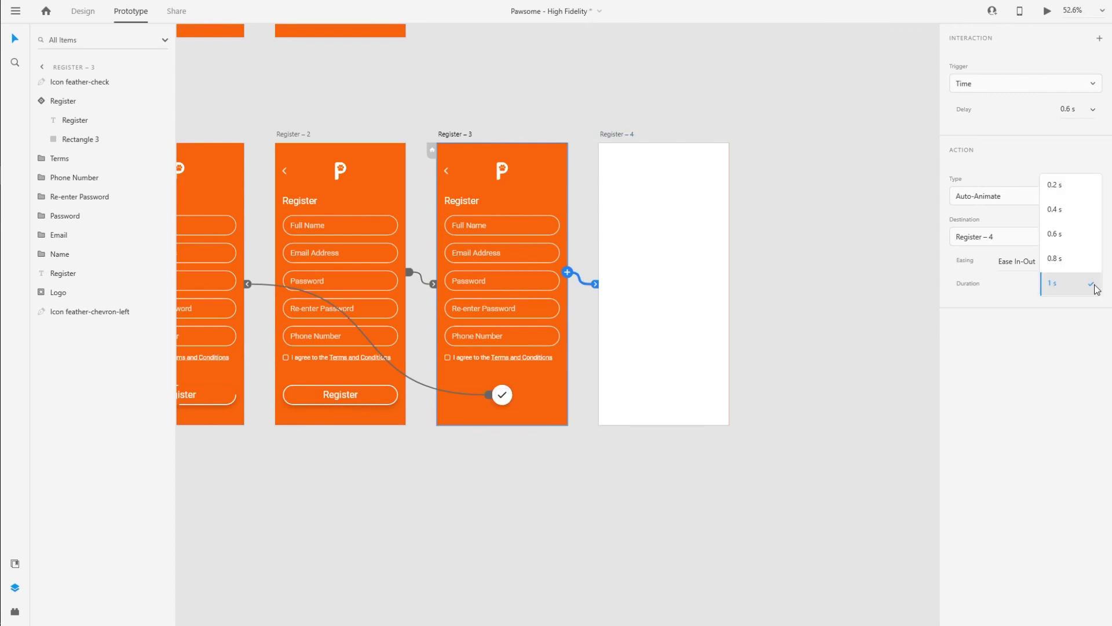
pyautogui.click(1075, 216)
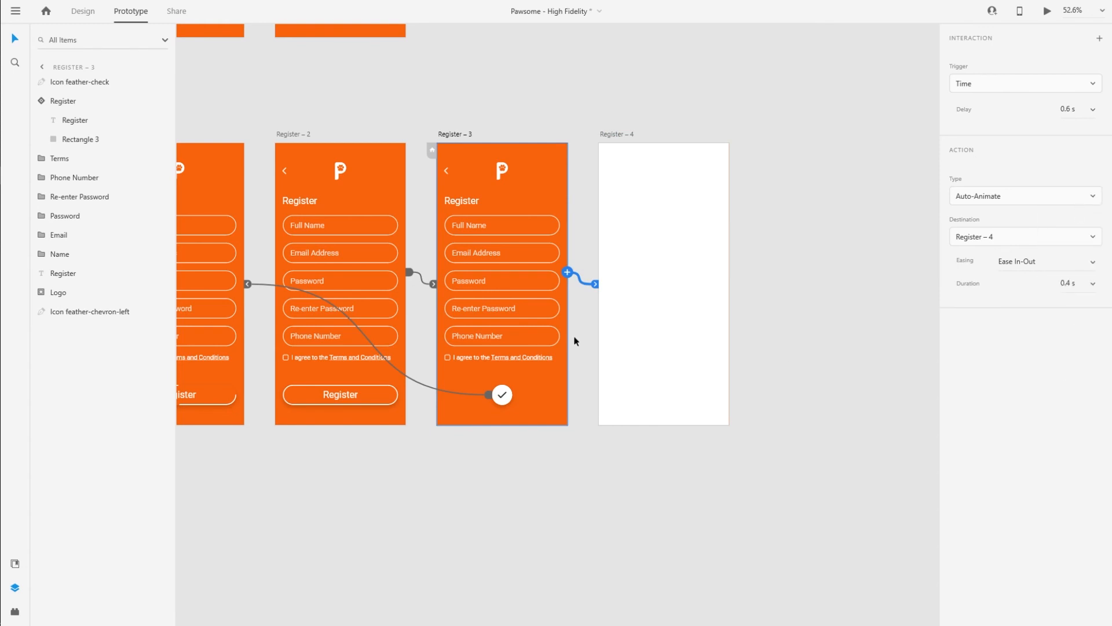
# - Delete the tap interactions leading to Register – 1 from the check button on Register – 3 and the Register button on Register – 2
pyautogui.click(414, 380)
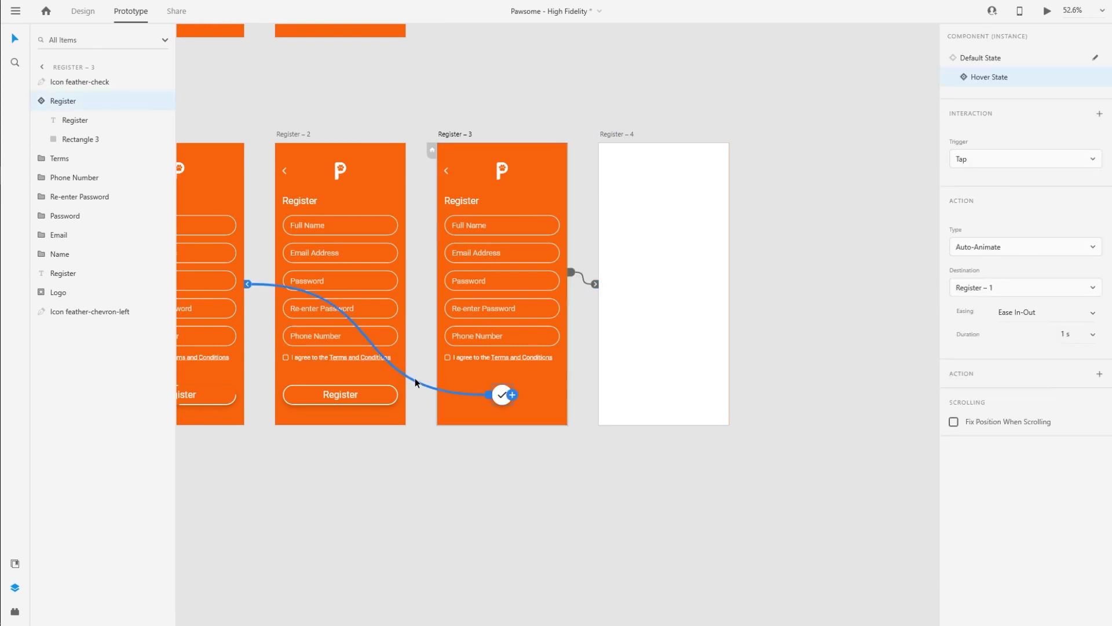
pyautogui.press('Delete')
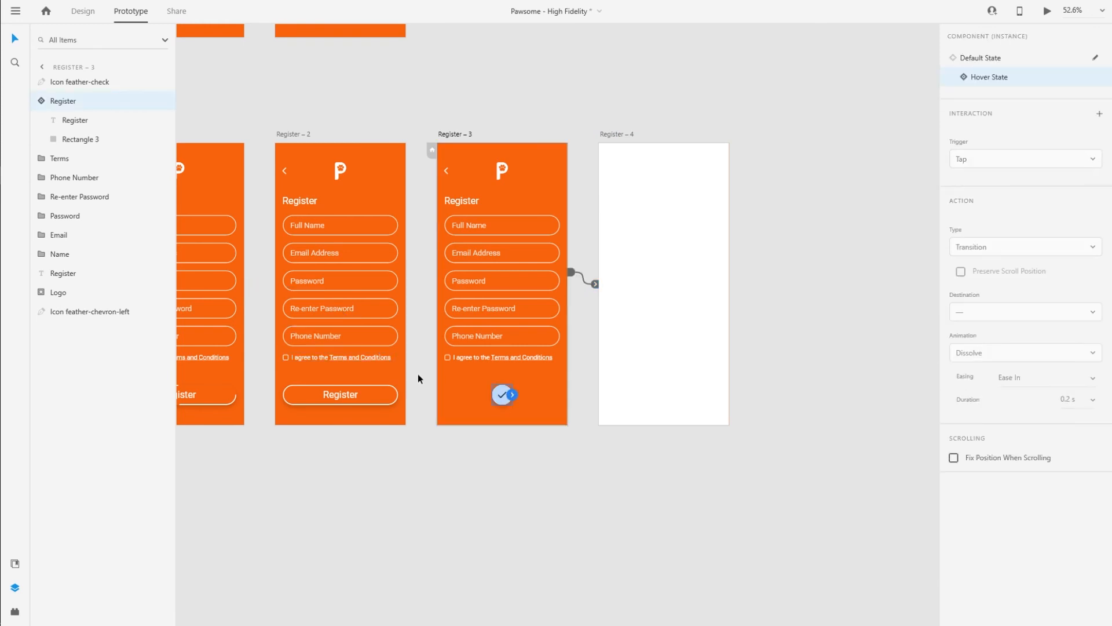
pyautogui.click(398, 373)
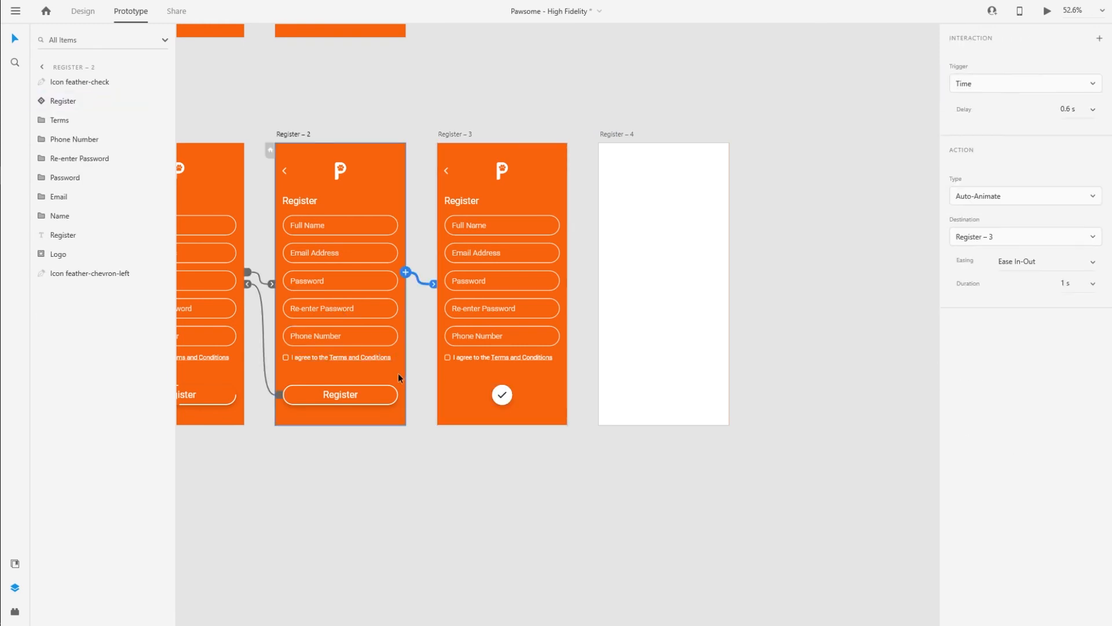
pyautogui.click(262, 314)
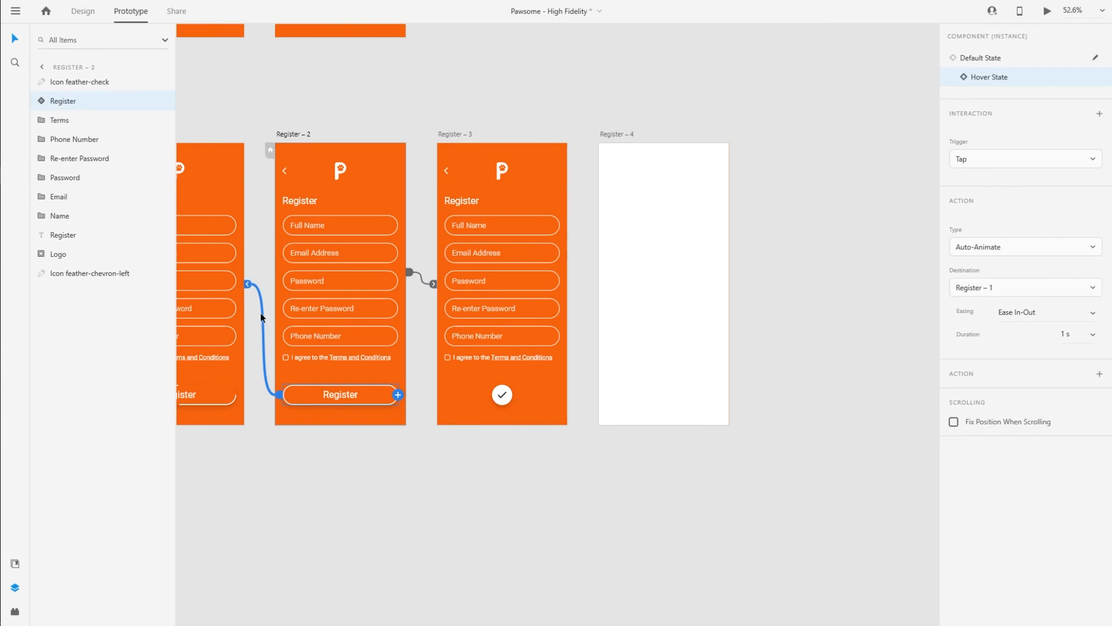
pyautogui.press('Delete')
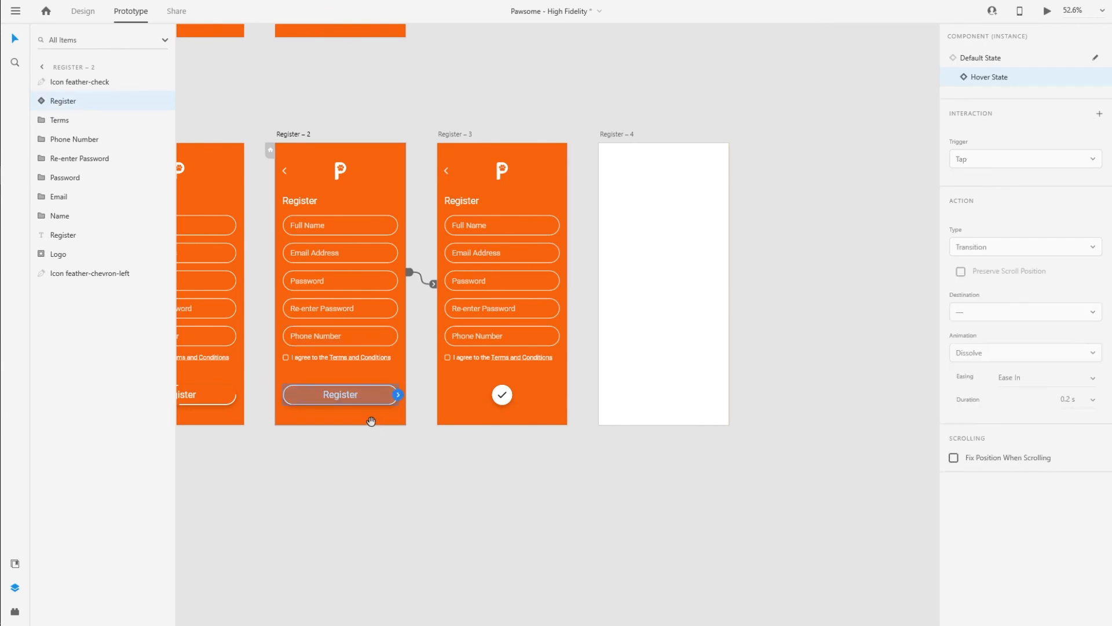
# - Check the remaining transitions on the artboards from Register – 1 through Register – 4
pyautogui.moveTo(370, 418); pyautogui.dragTo(641, 420)
pyautogui.click(503, 375)
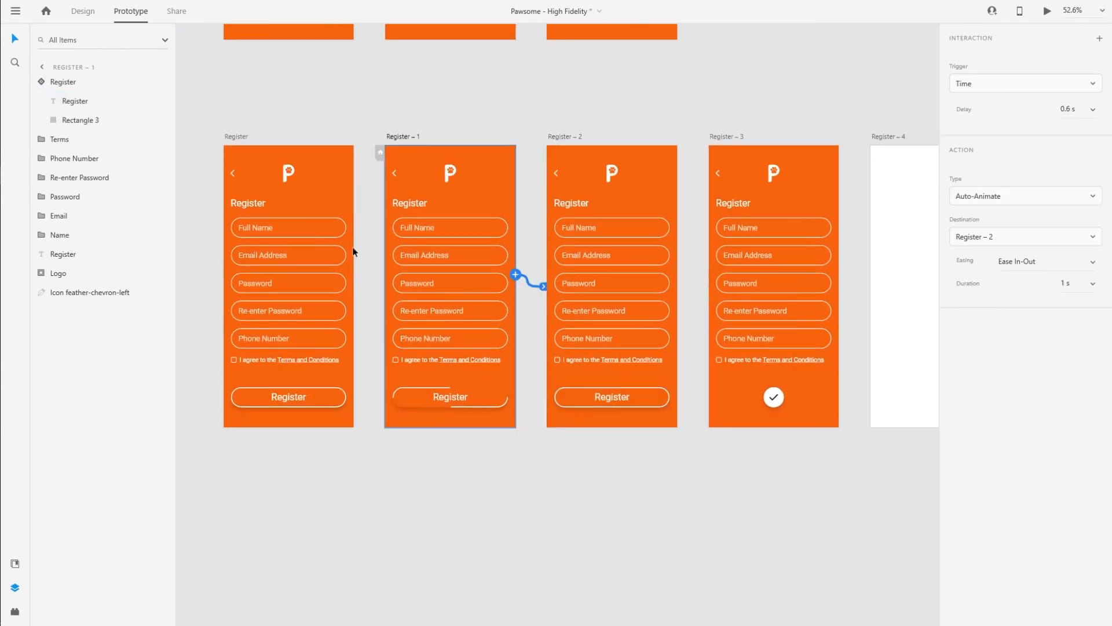
pyautogui.click(563, 154)
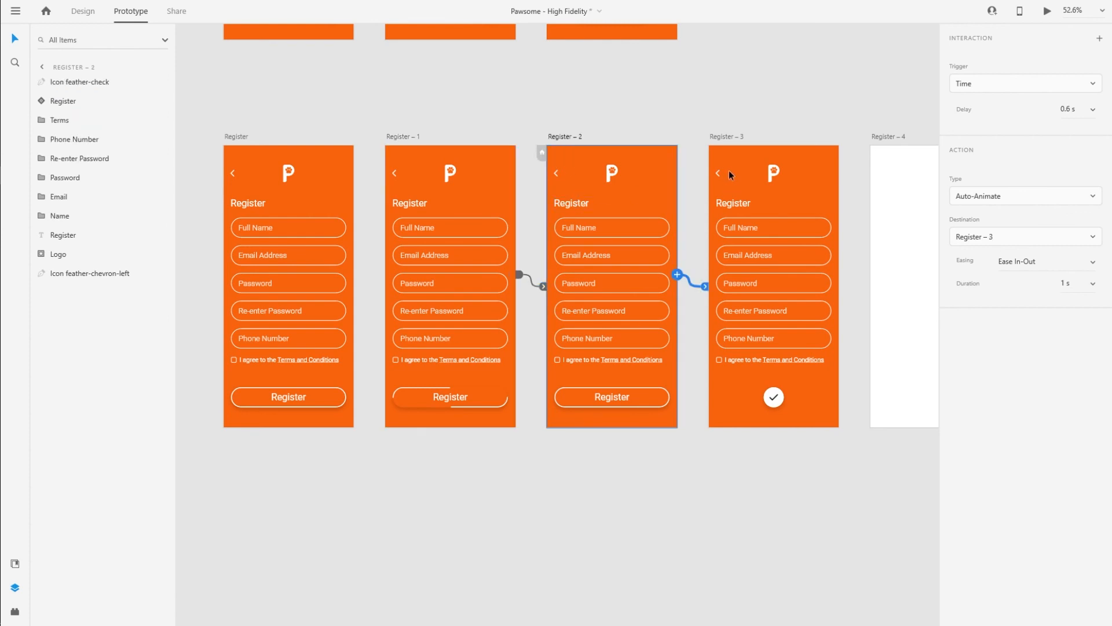
pyautogui.click(749, 149)
pyautogui.click(900, 175)
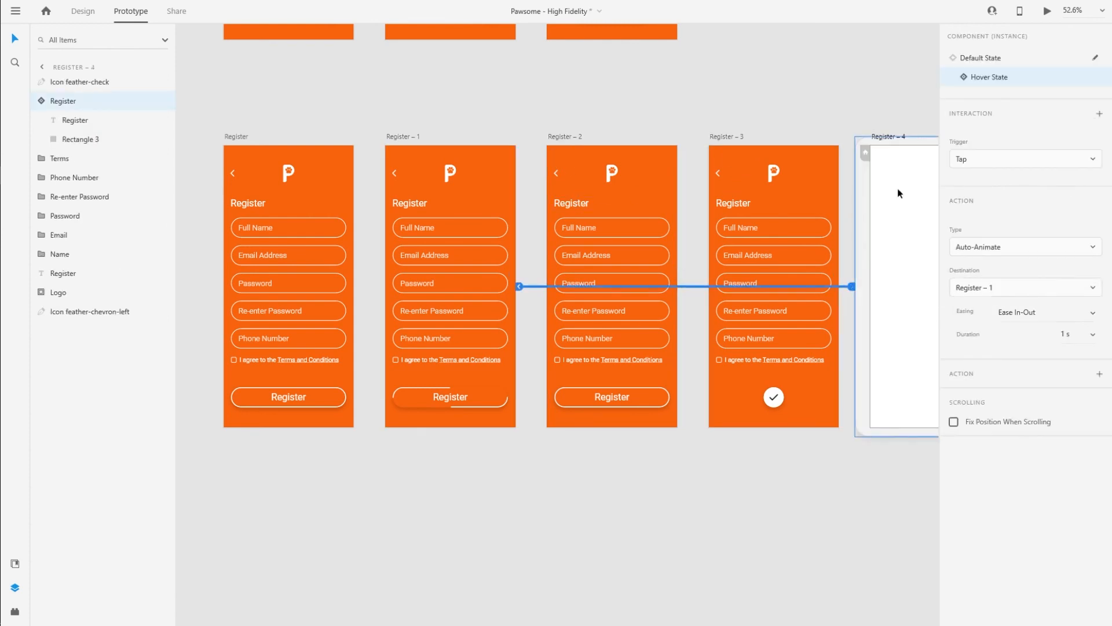
pyautogui.click(867, 514)
# - Save the file in Design mode and preview the prototype starting from the Register artboard
pyautogui.click(82, 11)
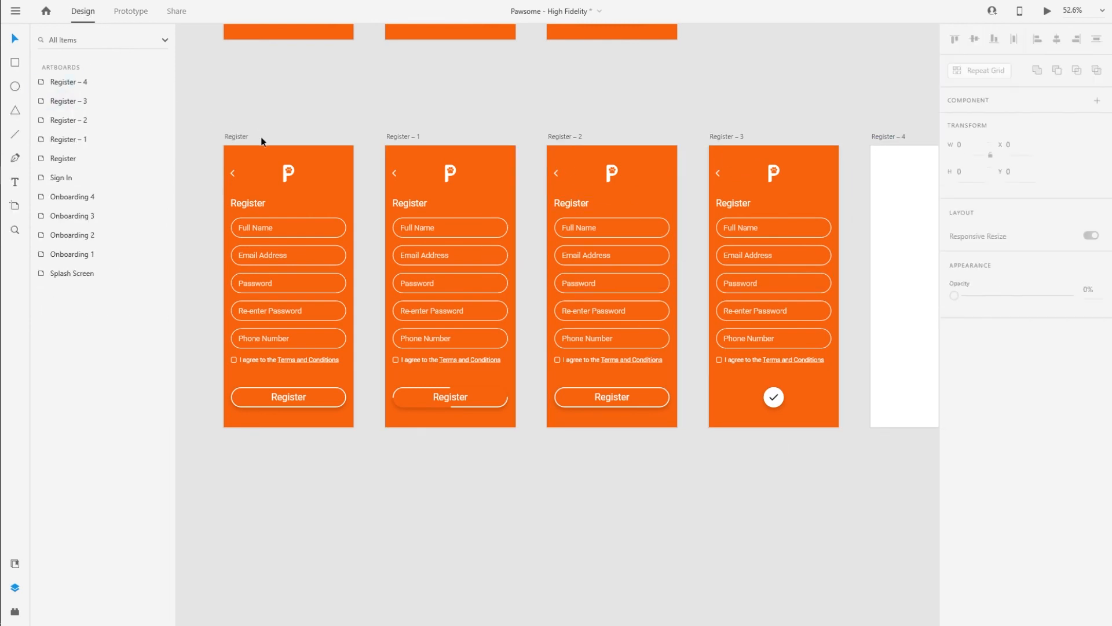
pyautogui.click(235, 138)
pyautogui.hotkey('ctrl', 's')
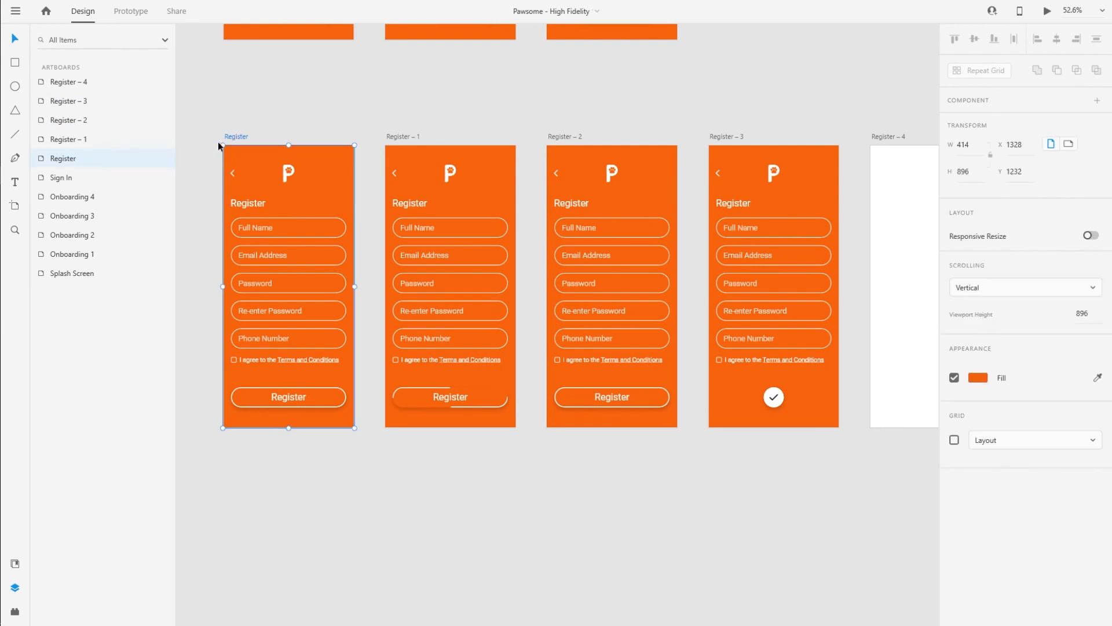
pyautogui.click(1048, 13)
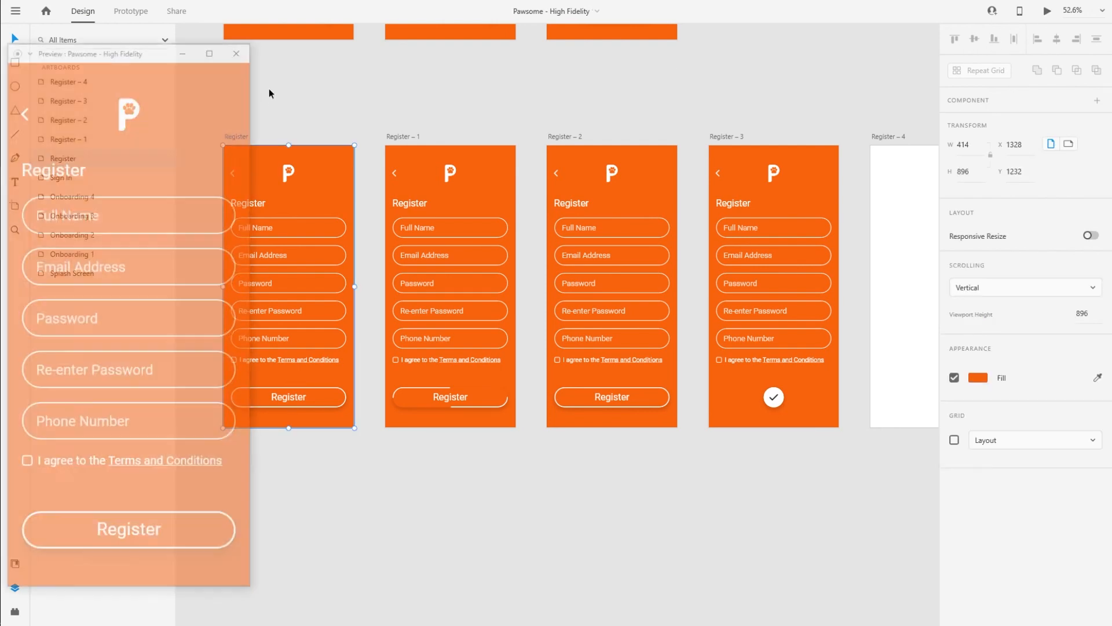
pyautogui.moveTo(159, 53); pyautogui.dragTo(588, 27)
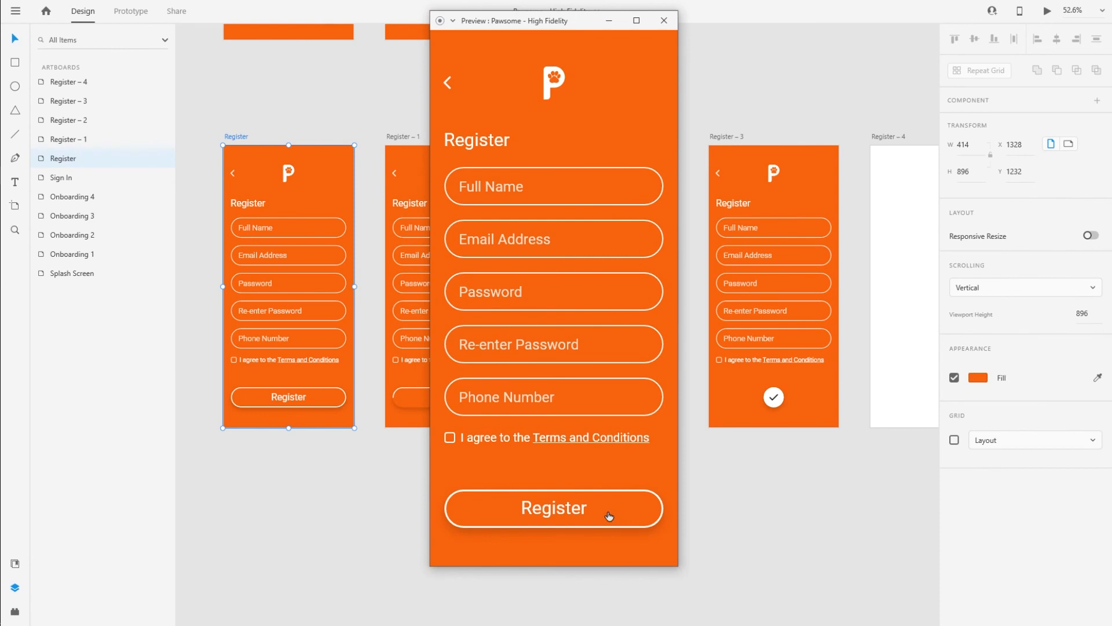
pyautogui.click(664, 21)
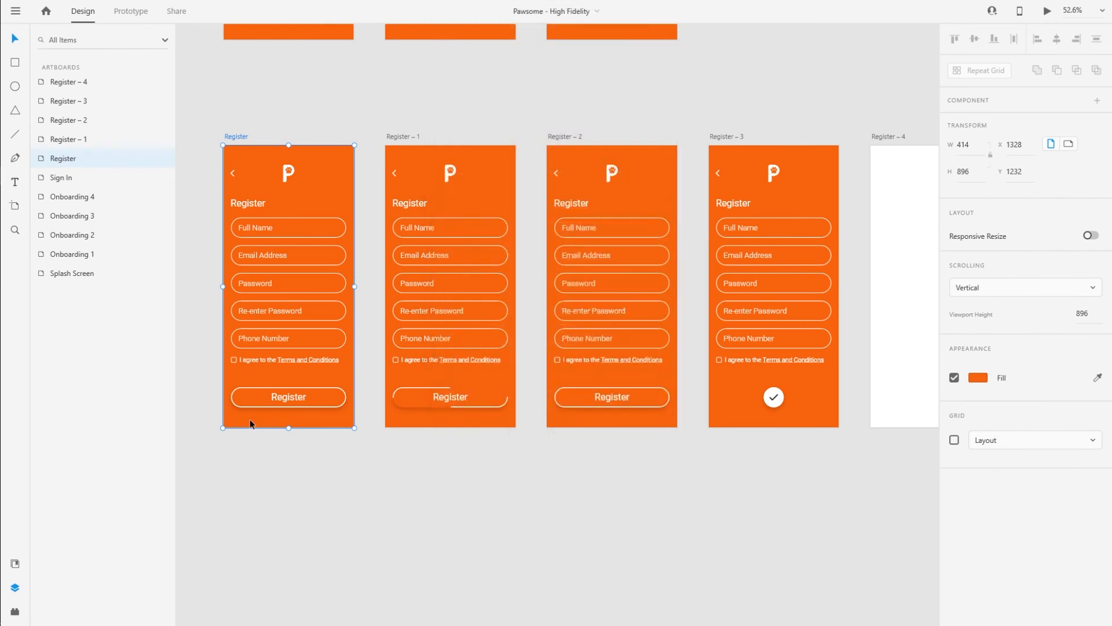
# - Switch the Register button component on the Register artboard to its Default State
pyautogui.click(256, 402)
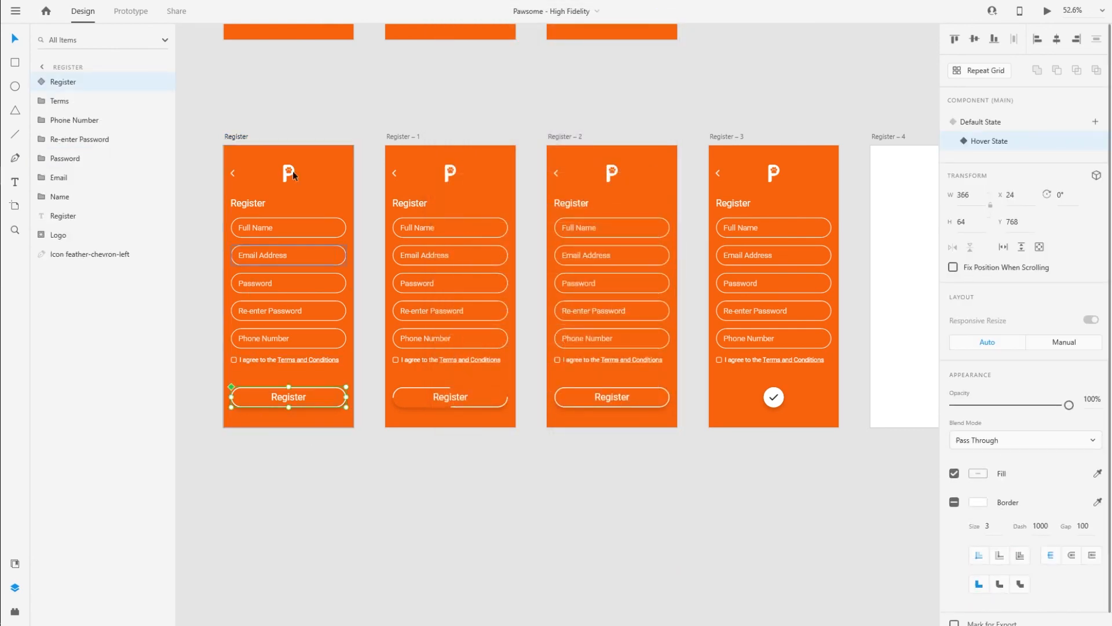
pyautogui.click(981, 124)
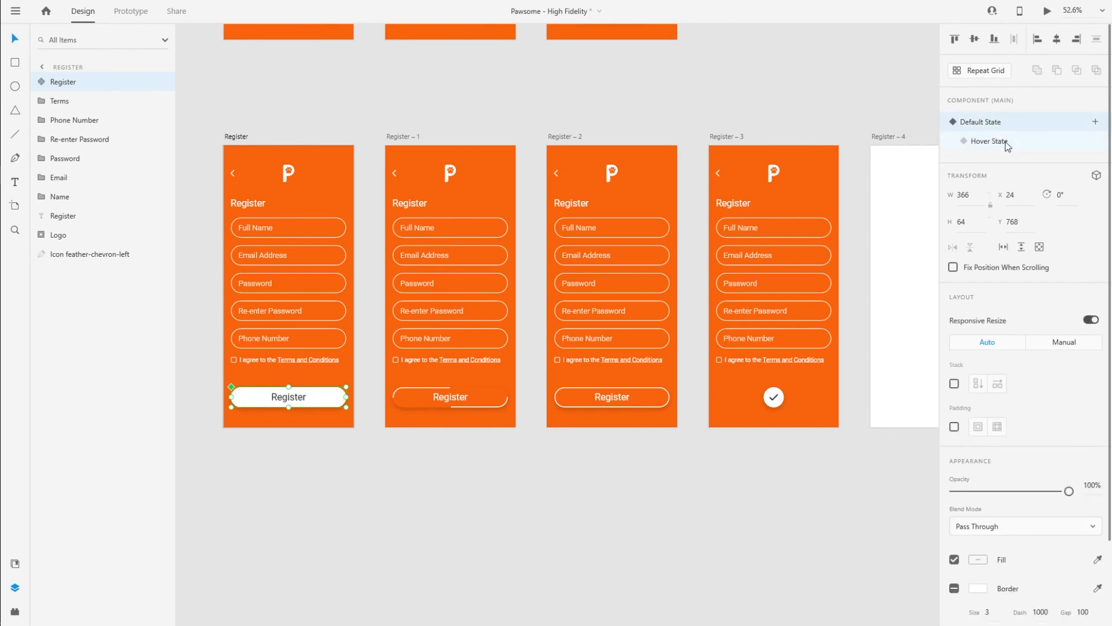
pyautogui.click(515, 474)
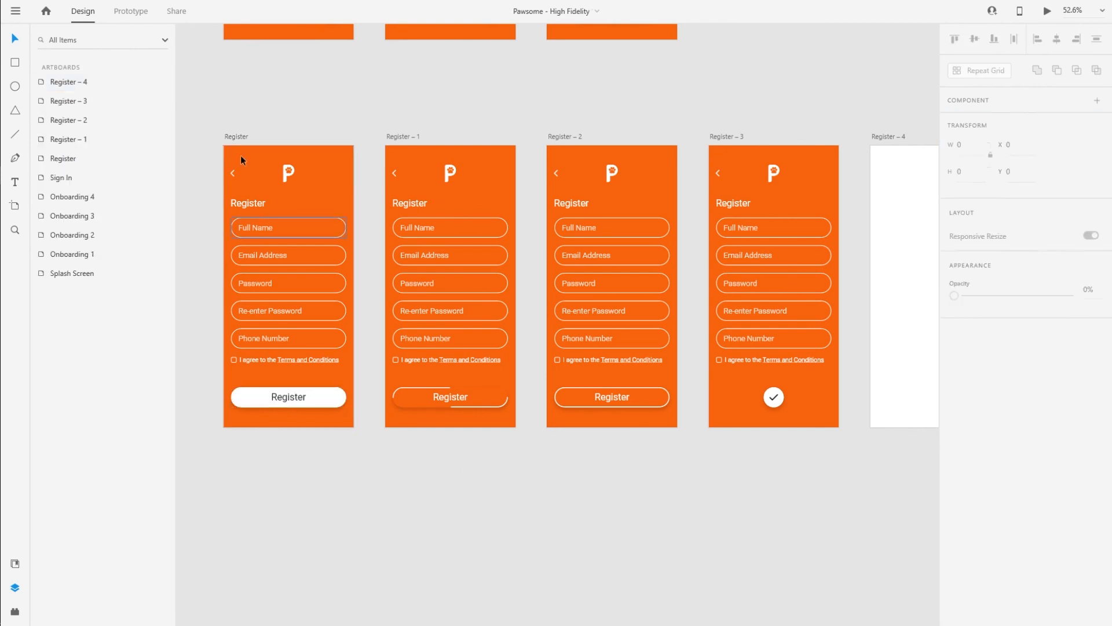
# - Preview the prototype from the Register artboard and play the Register button animation in two separate runs
pyautogui.click(230, 136)
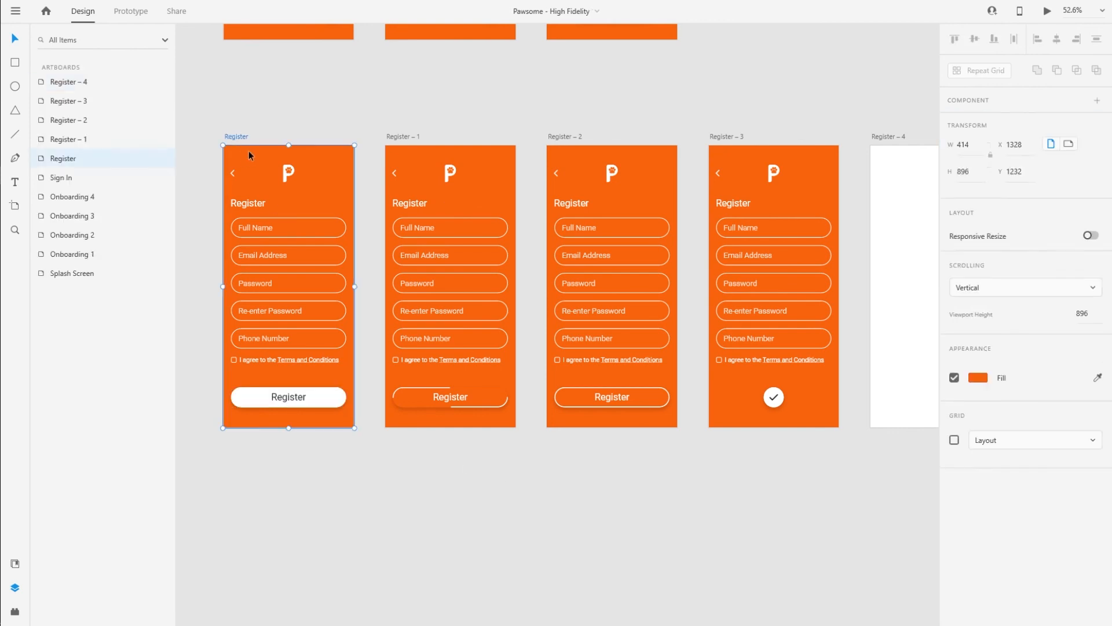
pyautogui.click(1047, 11)
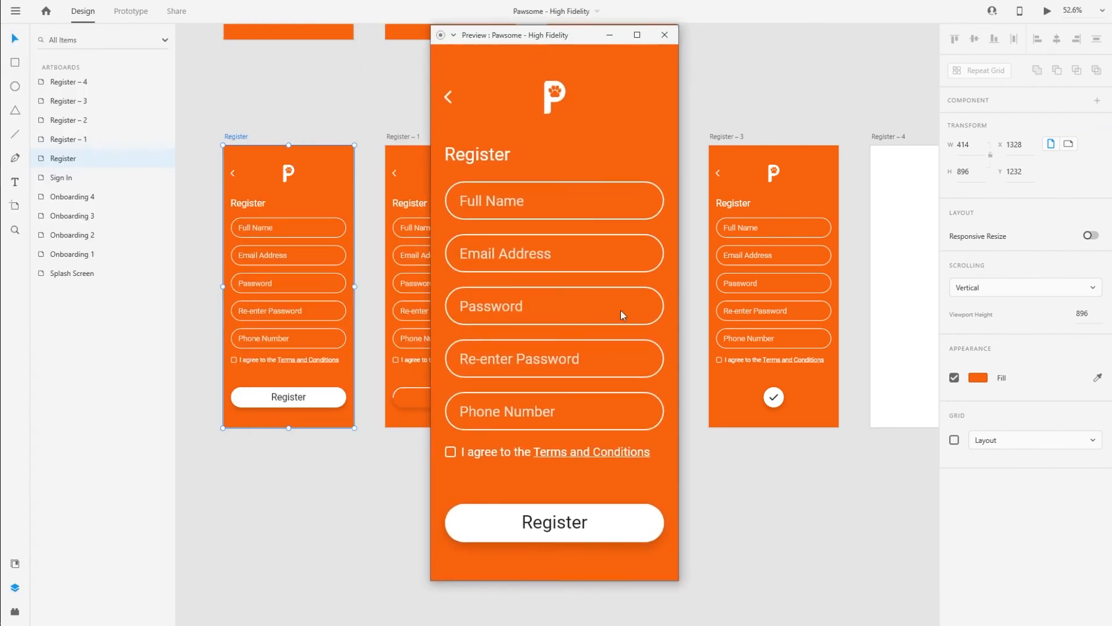
pyautogui.click(578, 528)
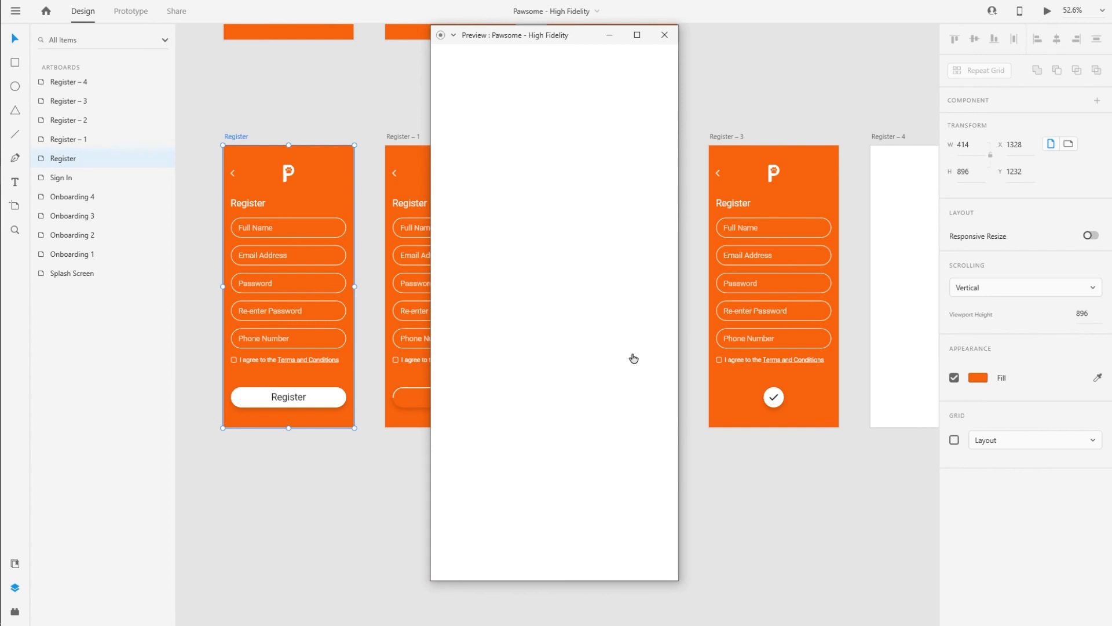
pyautogui.click(667, 42)
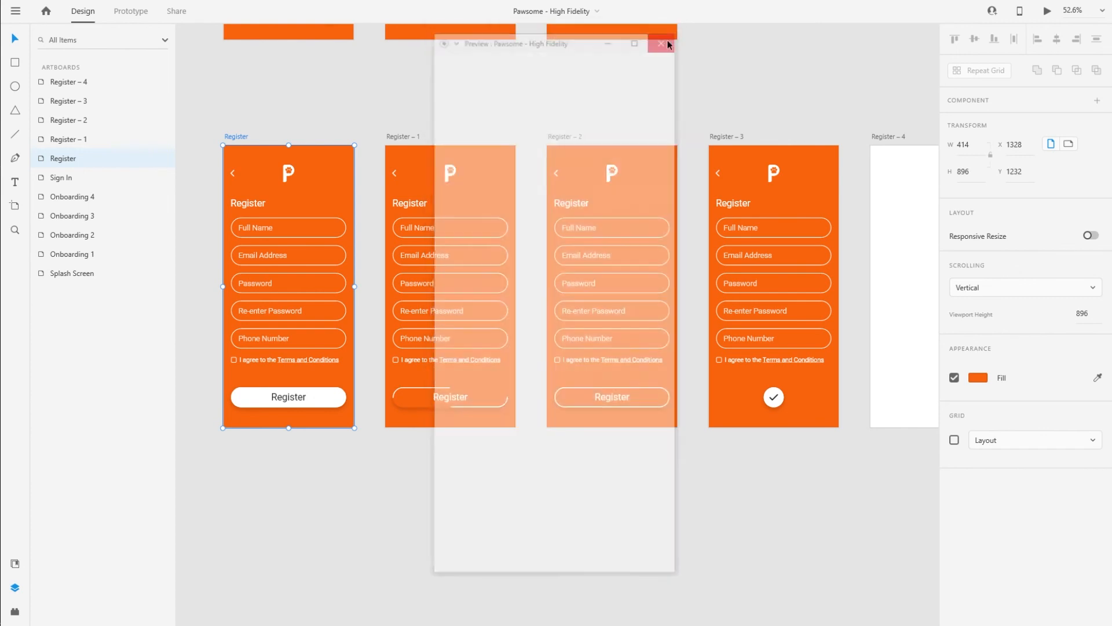
pyautogui.click(679, 128)
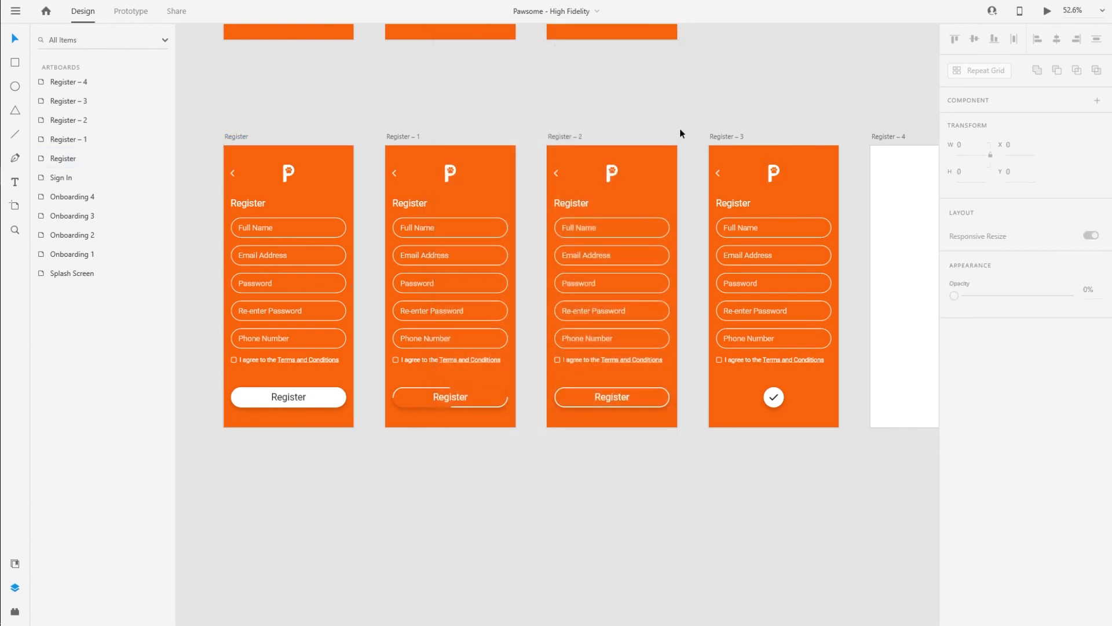
pyautogui.click(238, 139)
pyautogui.click(1047, 11)
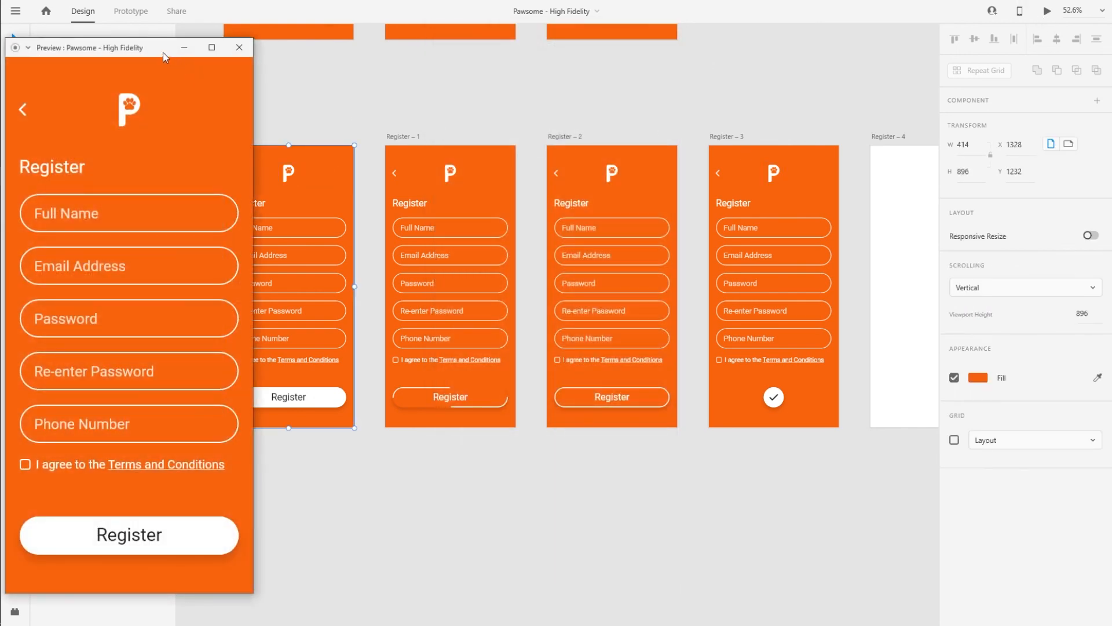
pyautogui.moveTo(162, 52); pyautogui.dragTo(587, 35)
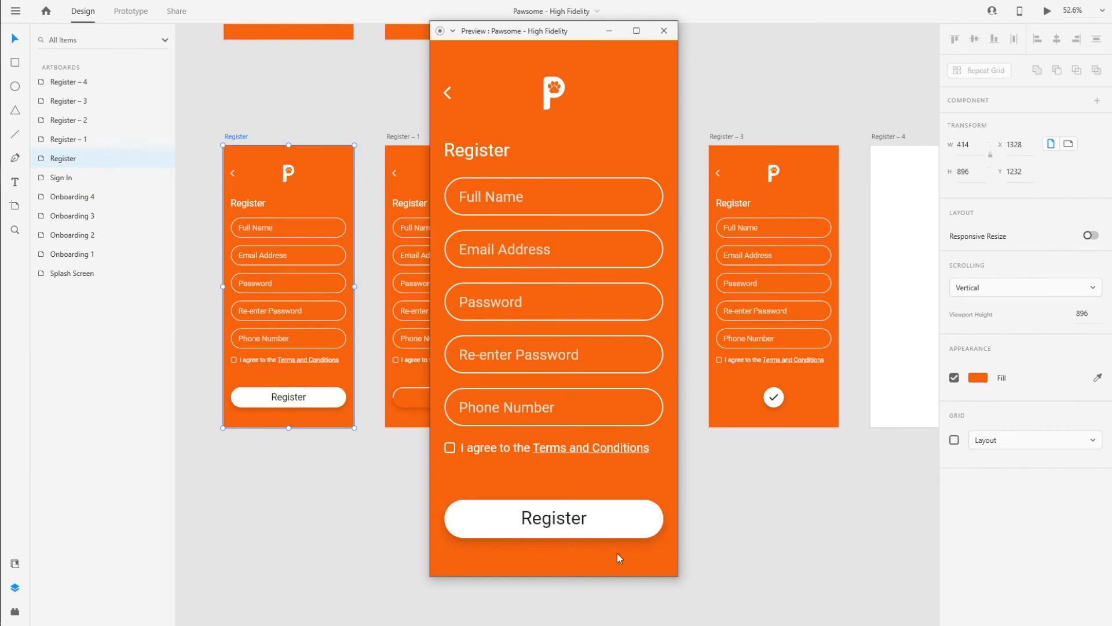
pyautogui.click(571, 530)
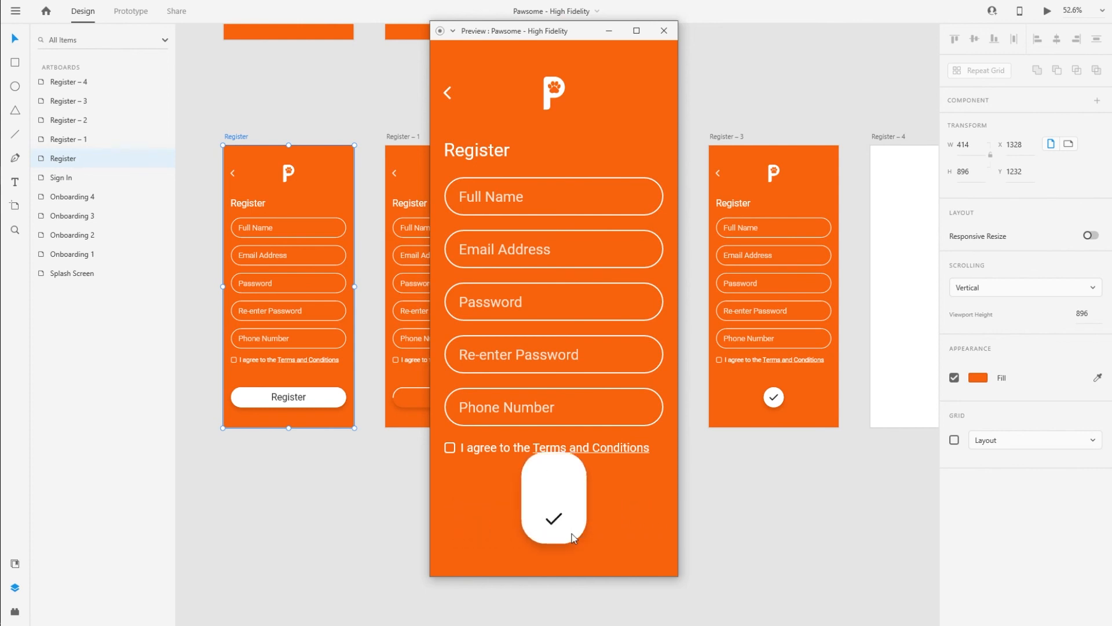
pyautogui.click(664, 31)
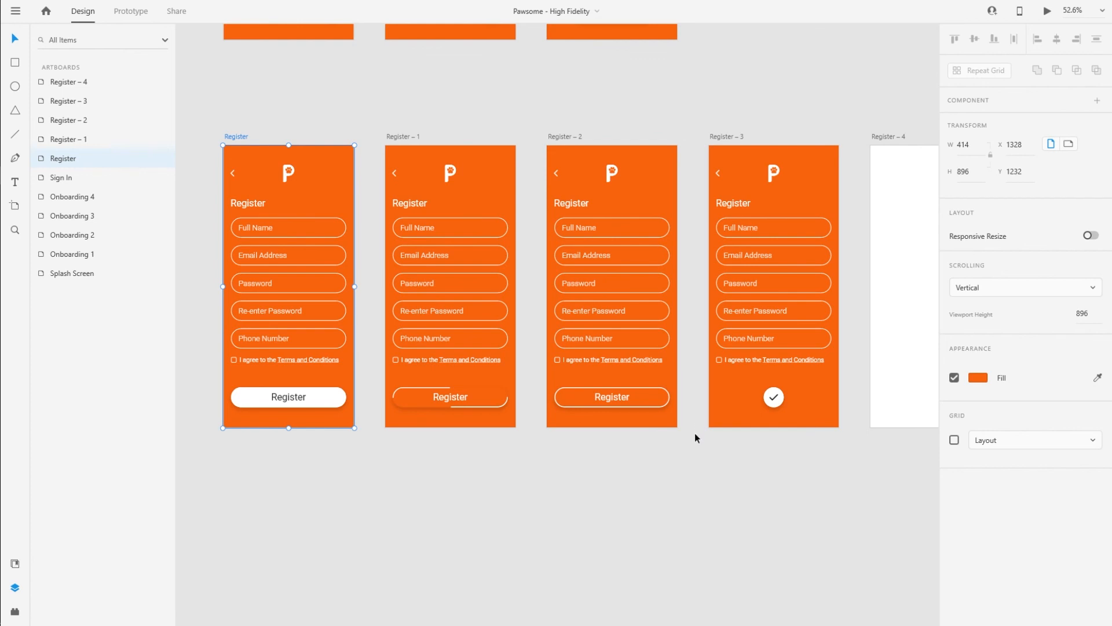
# - Set the duration of the auto-animate transition from Register – 2 to Register – 3 to 0.6 s in Prototype mode
pyautogui.click(131, 11)
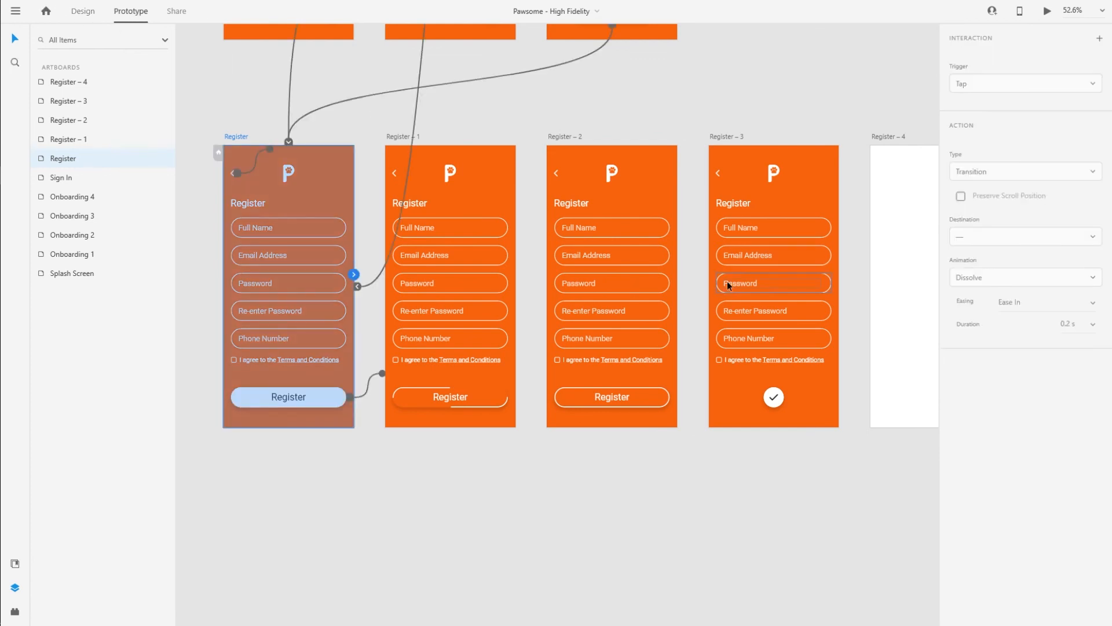
pyautogui.click(668, 186)
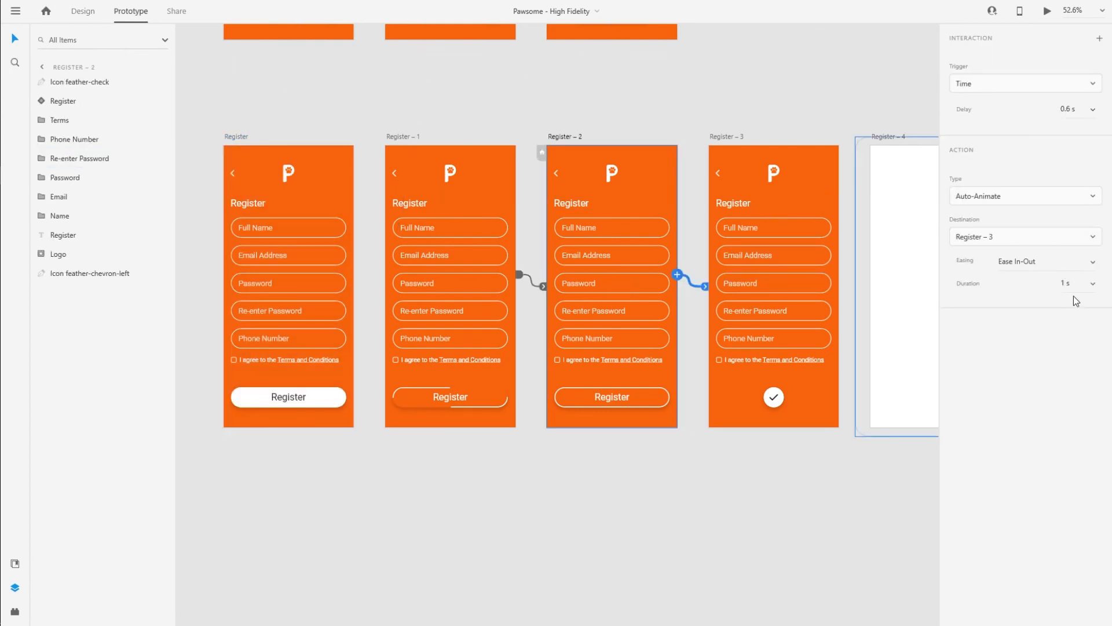
pyautogui.click(1093, 283)
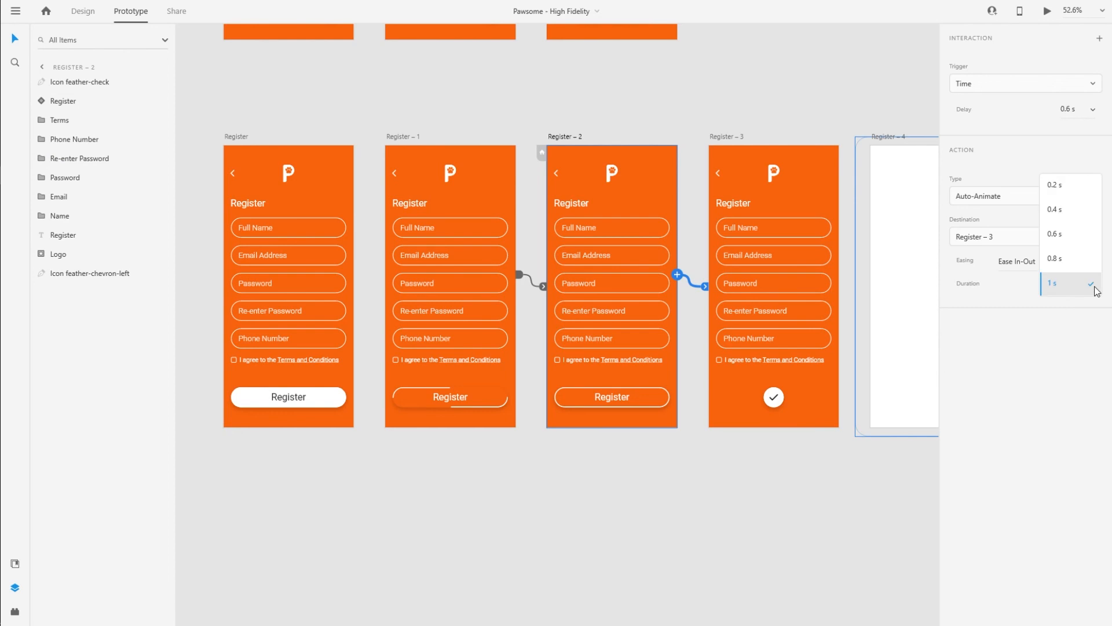
pyautogui.click(1068, 225)
pyautogui.click(766, 547)
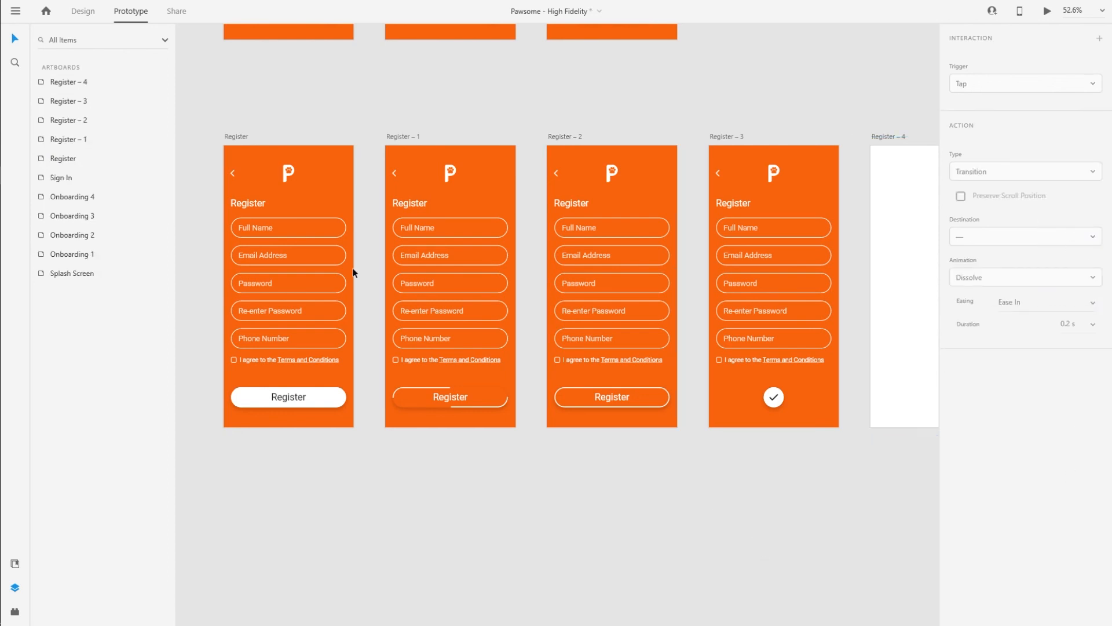
# - Preview the Register button animation from the Register artboard with the changed transition duration, and close the preview
pyautogui.click(235, 137)
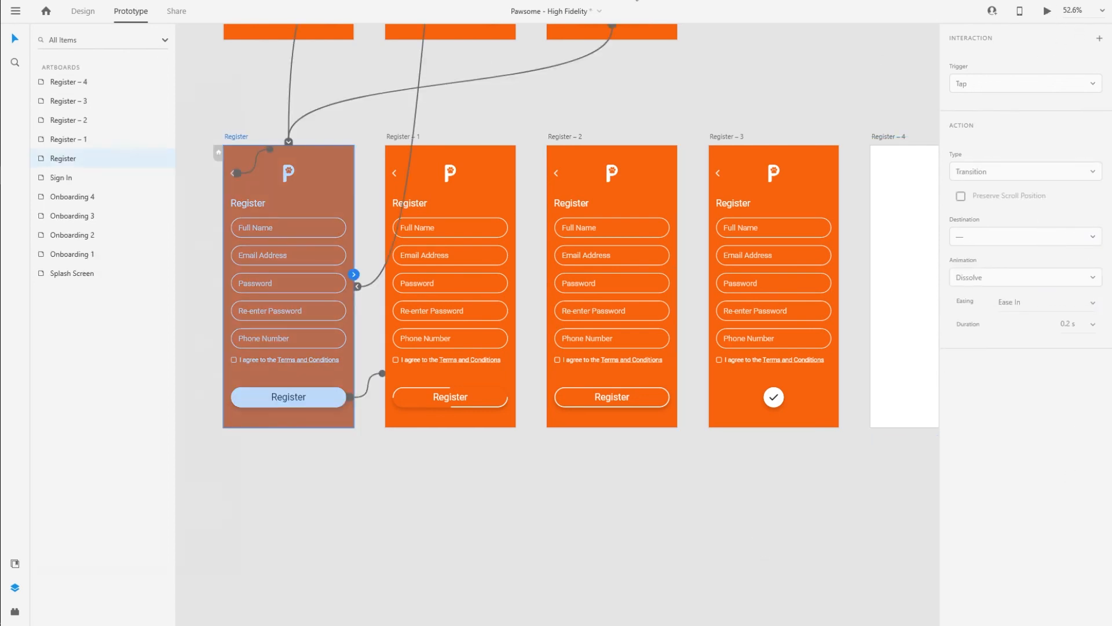
pyautogui.moveTo(141, 52); pyautogui.dragTo(565, 18)
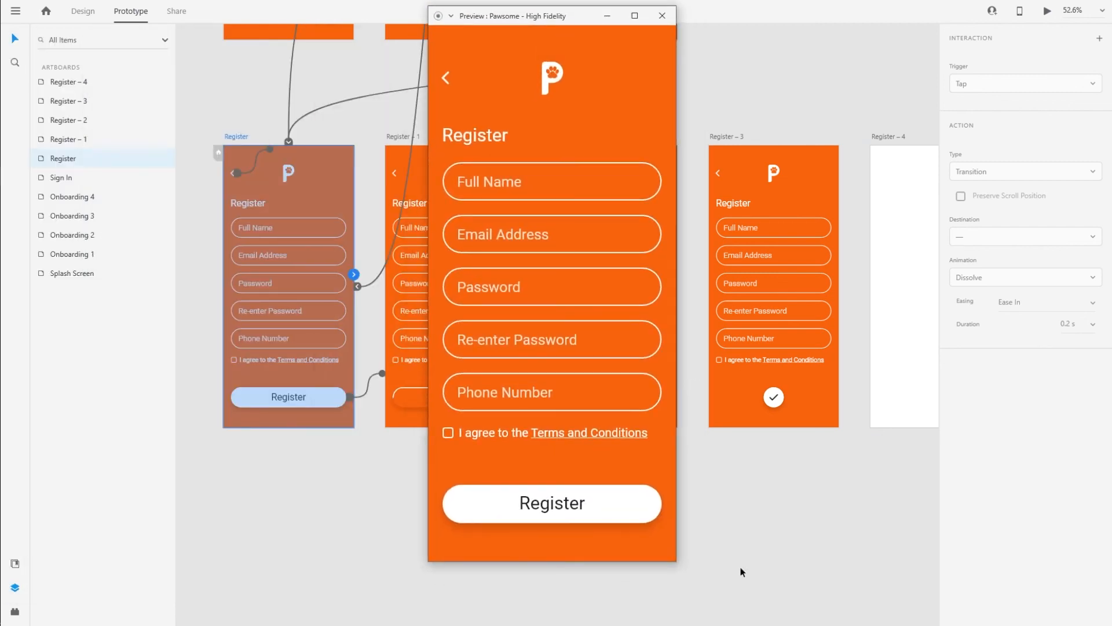
pyautogui.click(559, 520)
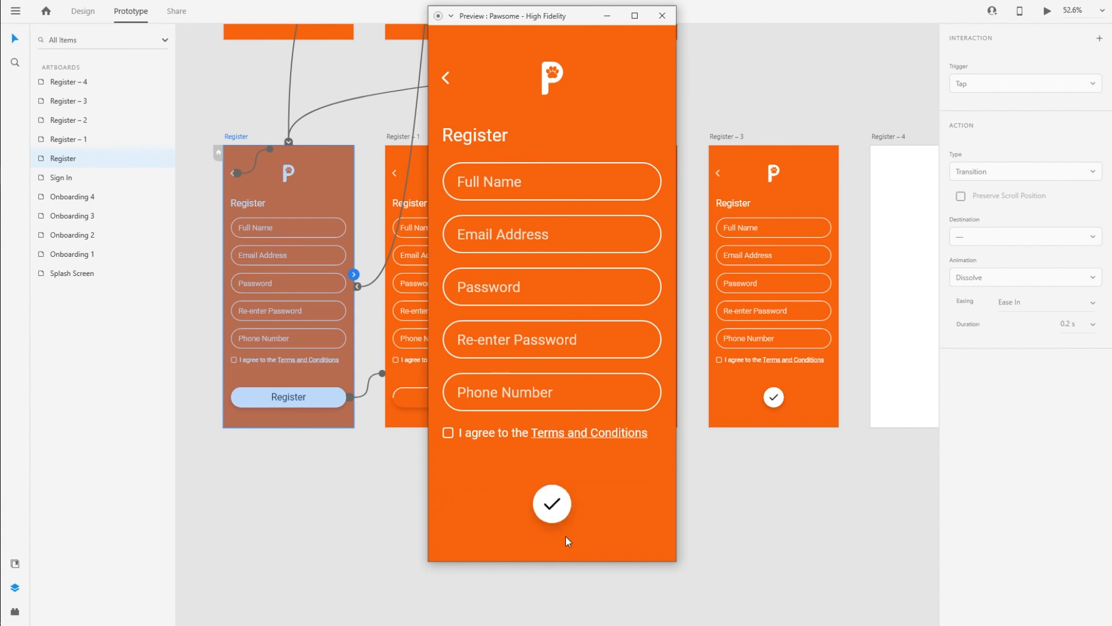
pyautogui.click(670, 20)
pyautogui.click(697, 99)
# - Fit all artboards in view, select Flow 1 and start previewing the prototype from the Splash Screen
pyautogui.scroll(-2, 618, 197)
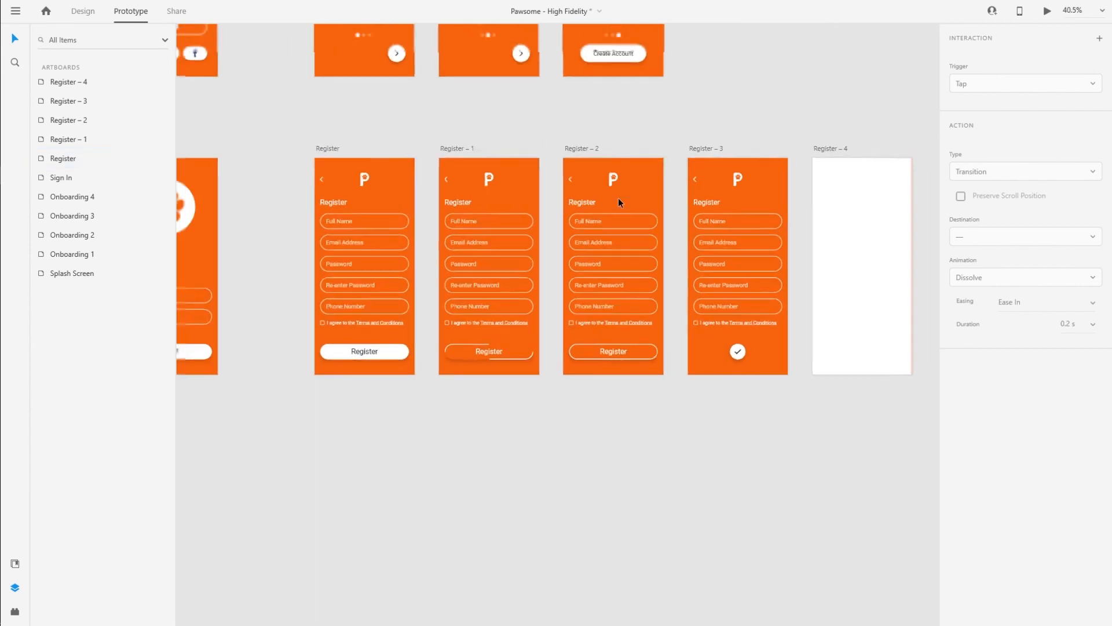
pyautogui.scroll(-2, 617, 197)
pyautogui.moveTo(678, 80); pyautogui.dragTo(745, 199)
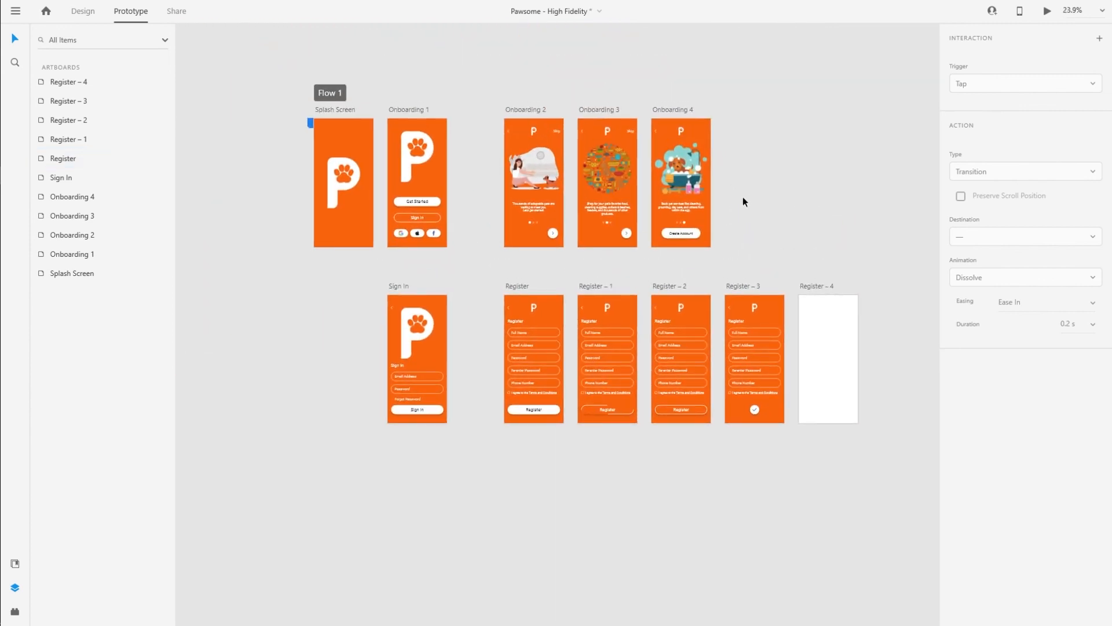
pyautogui.hotkey('ctrl', '0')
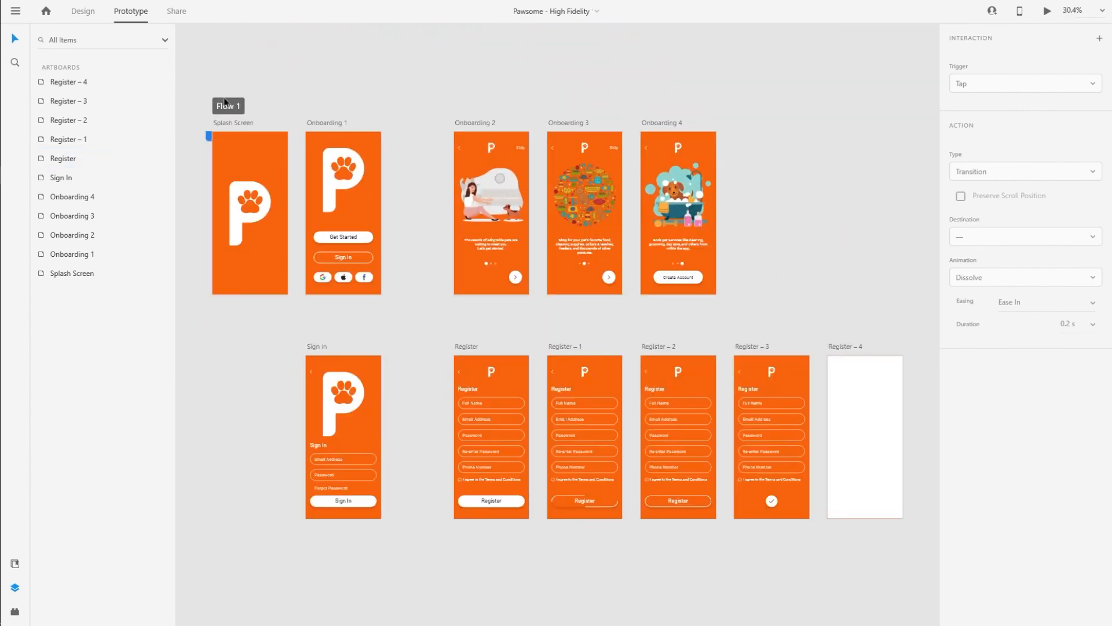
pyautogui.click(227, 105)
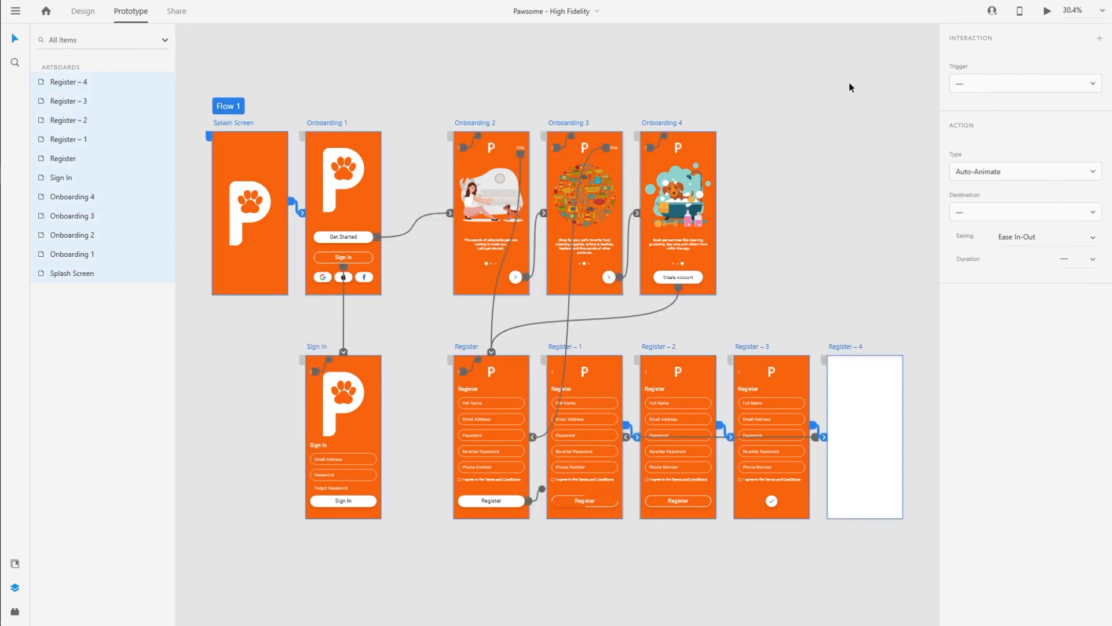
pyautogui.click(1047, 10)
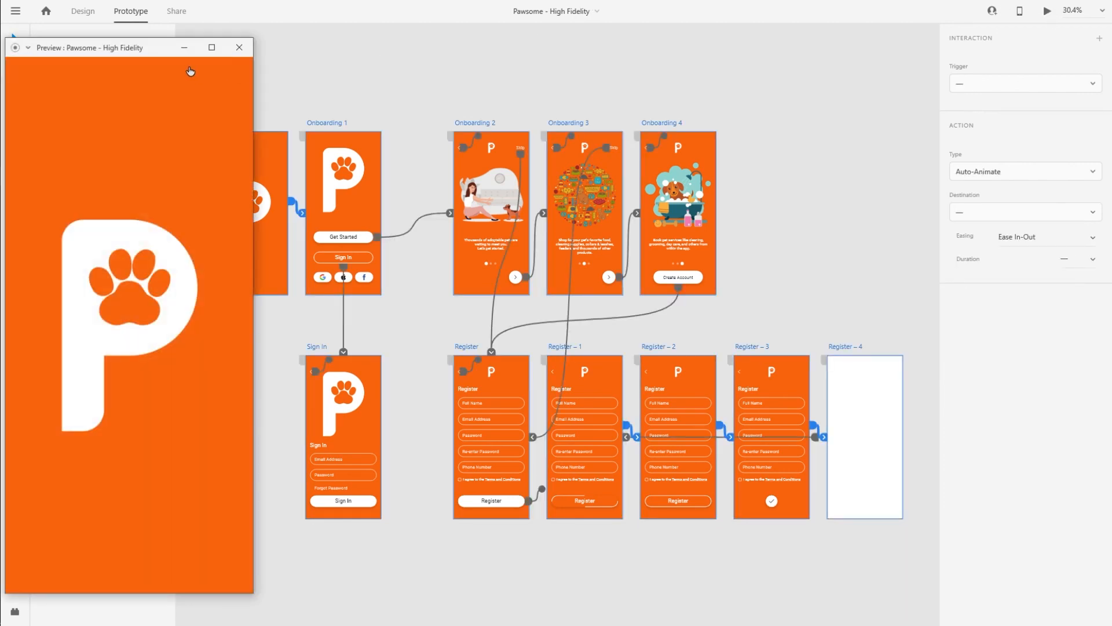
pyautogui.moveTo(168, 55); pyautogui.dragTo(585, 33)
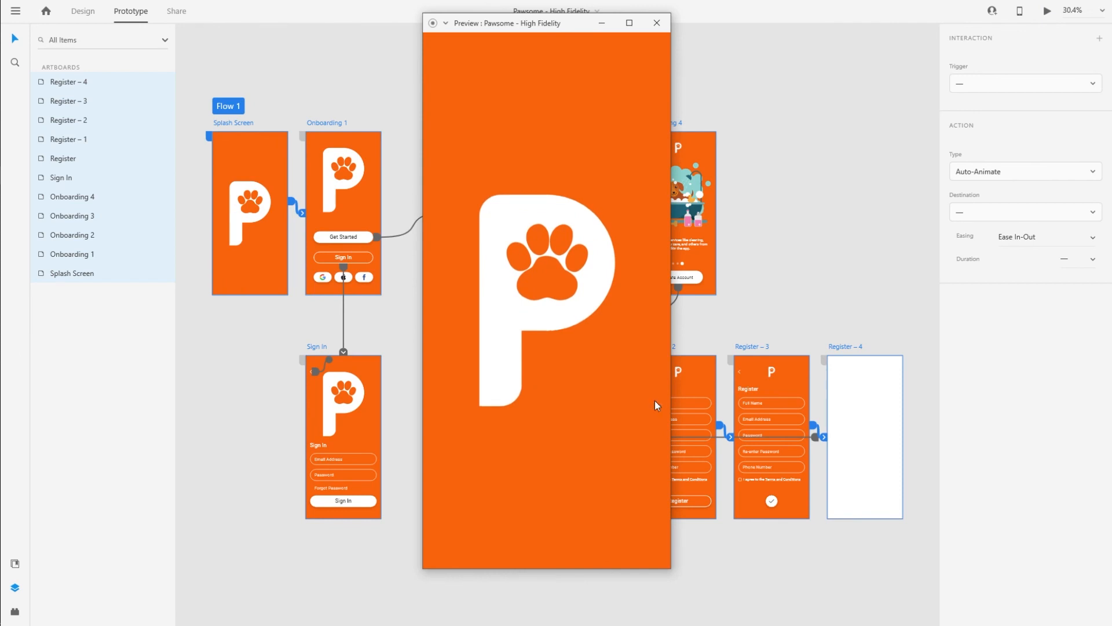
# - Test the Sign In, back and Get Started links in the preview and navigate through the onboarding screens to Onboarding 4
pyautogui.click(617, 452)
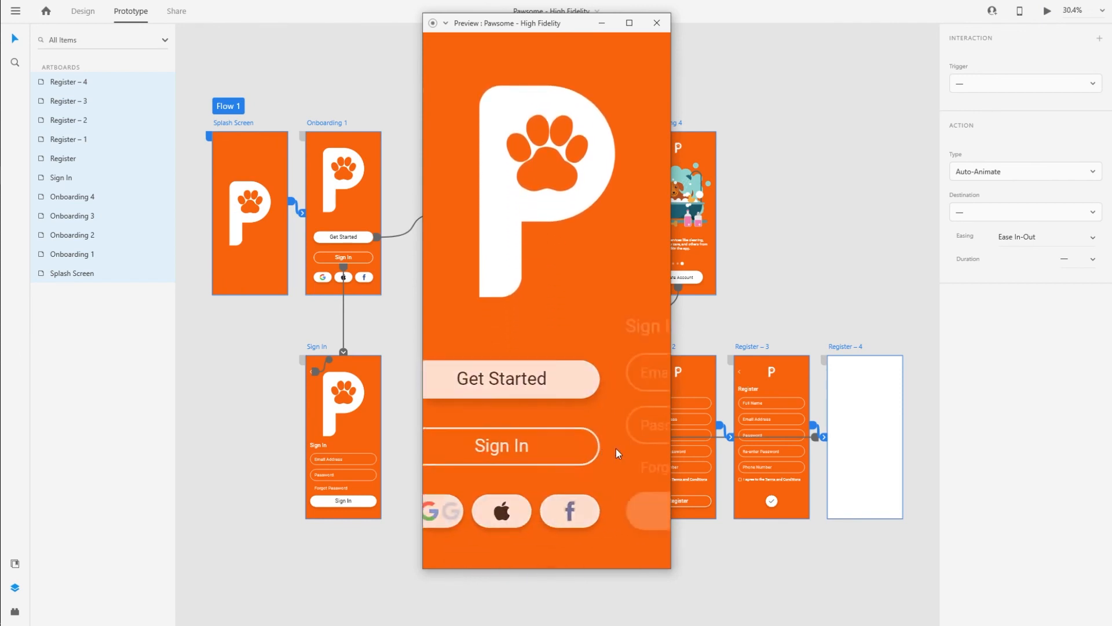
pyautogui.click(440, 87)
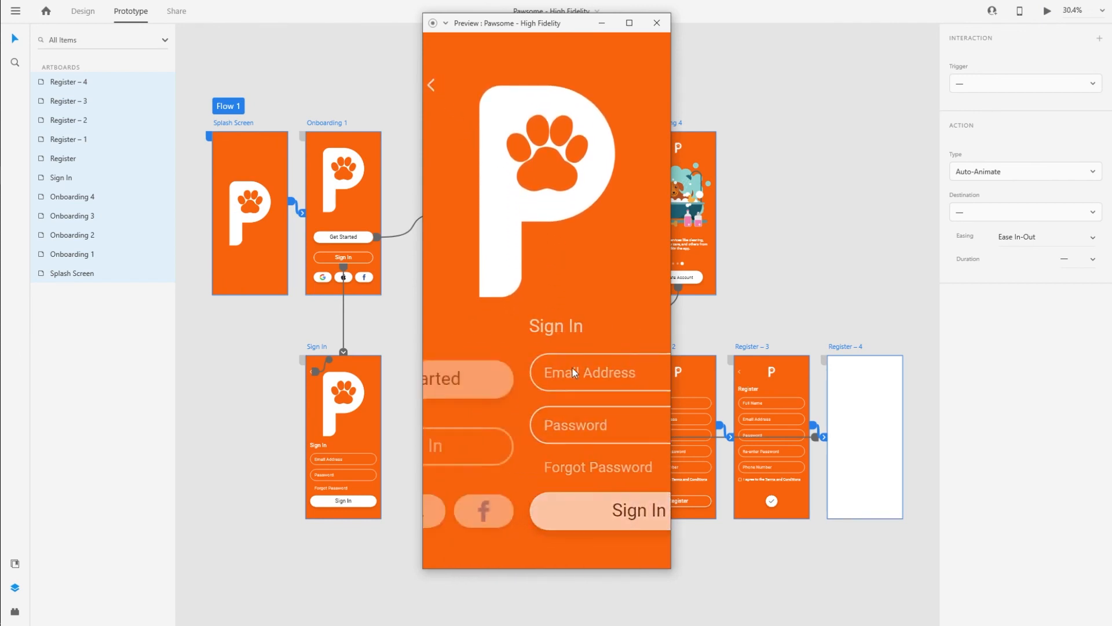
pyautogui.click(580, 384)
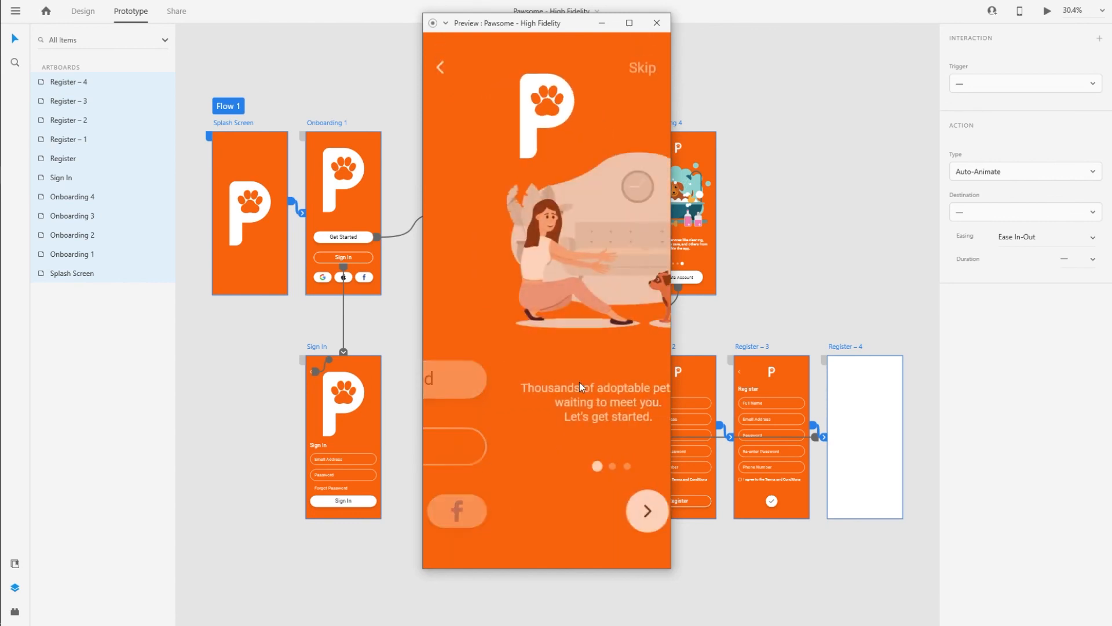
pyautogui.click(630, 512)
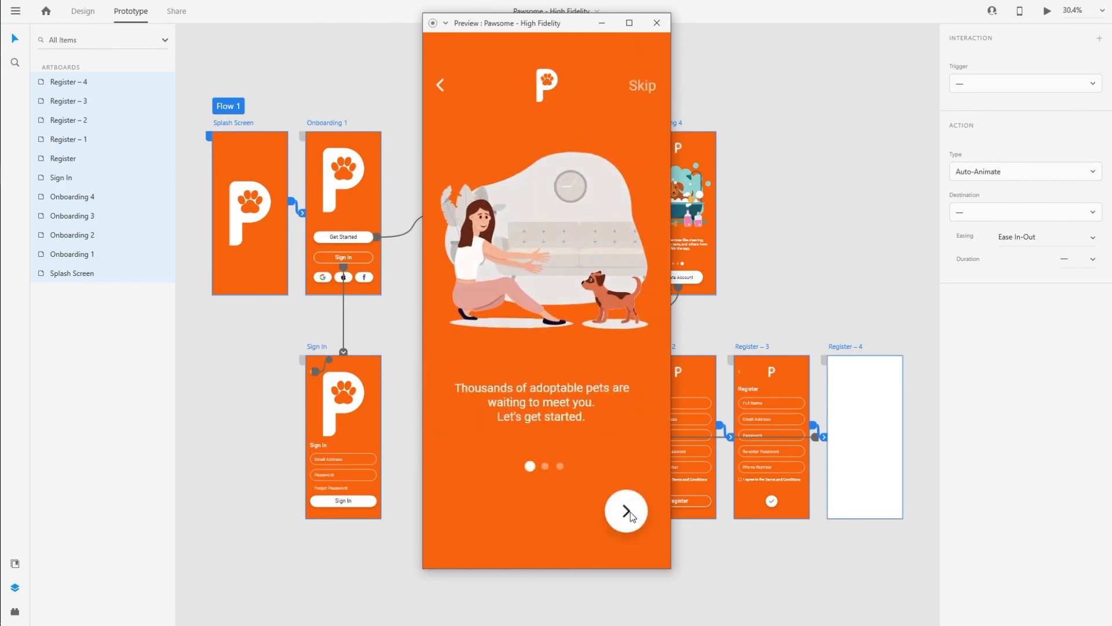
pyautogui.click(628, 510)
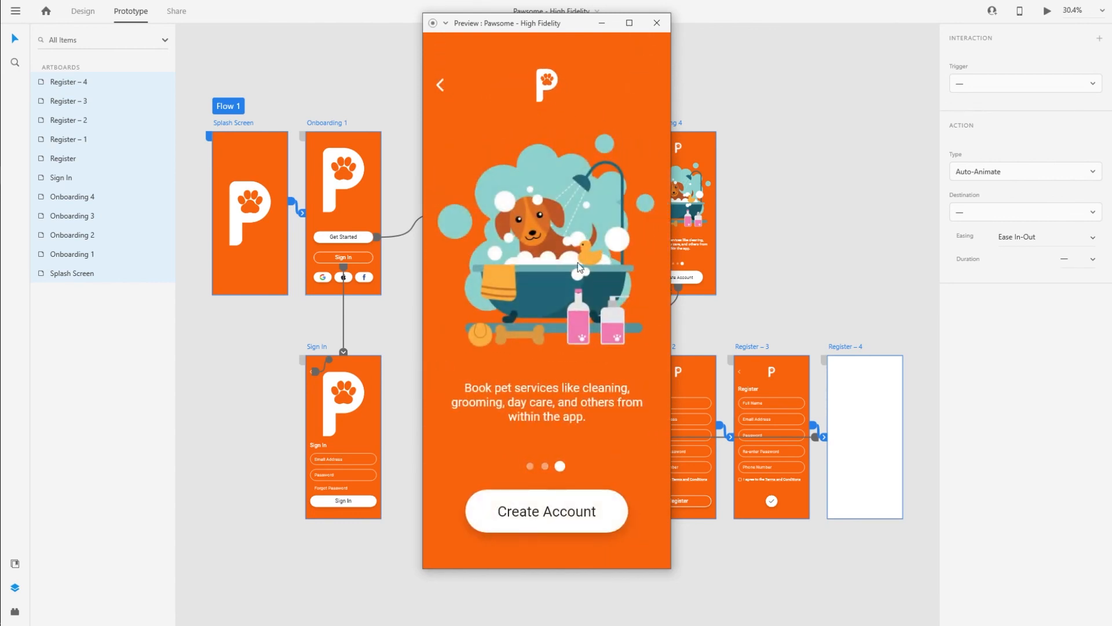
pyautogui.click(441, 87)
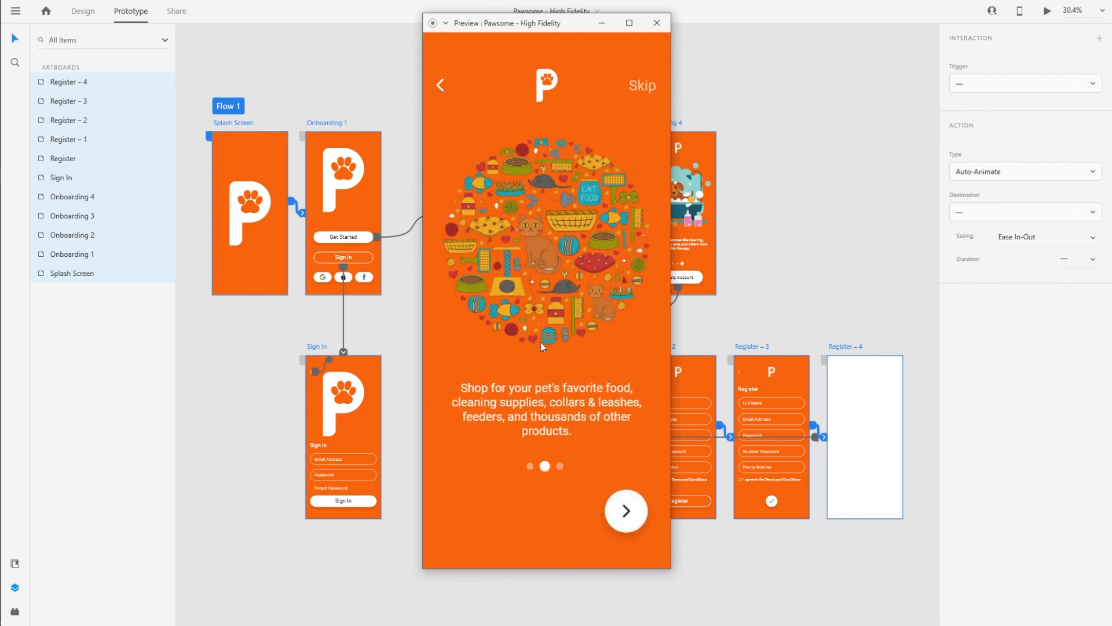
pyautogui.click(635, 523)
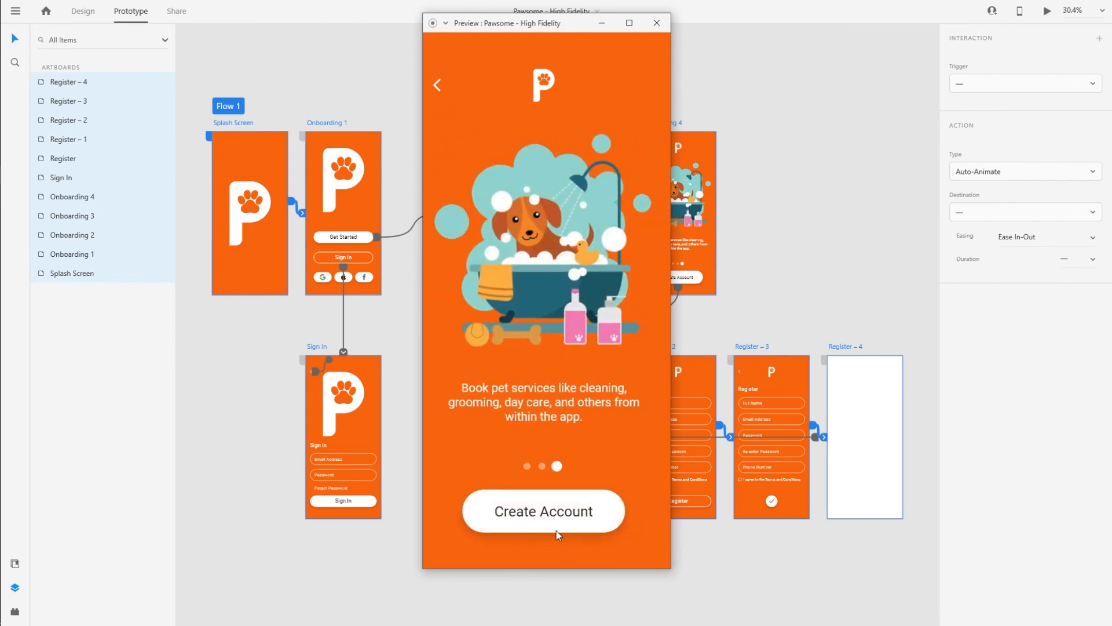
# - Test Create Account and the Register button animation in the preview, close it and return to Design mode
pyautogui.click(553, 515)
pyautogui.click(545, 516)
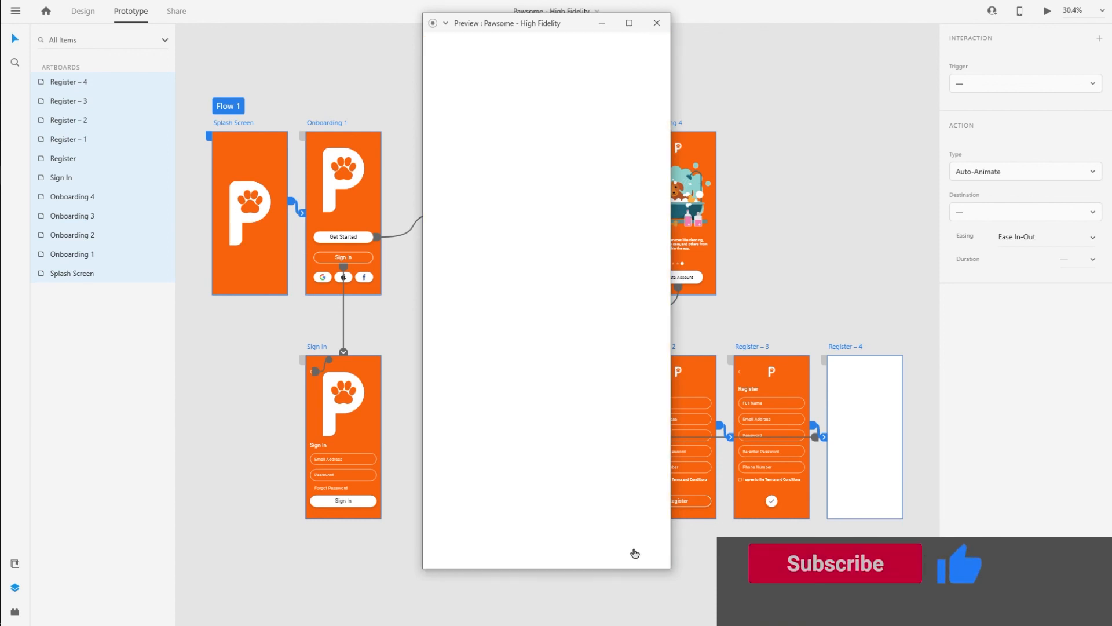
pyautogui.click(656, 22)
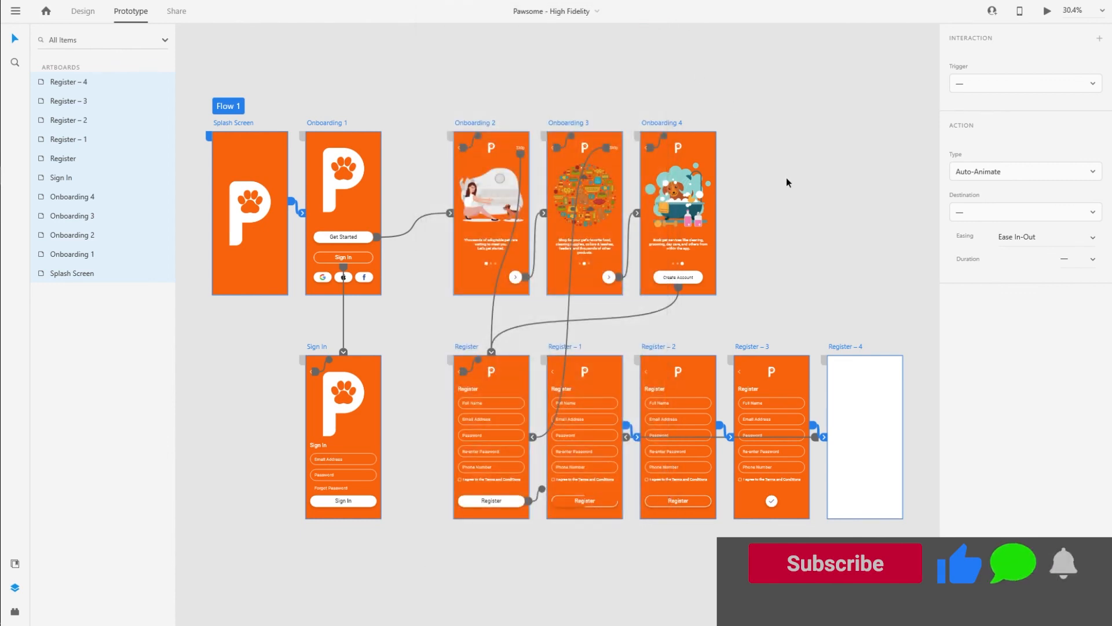
pyautogui.hotkey('ctrl', 'Tab')
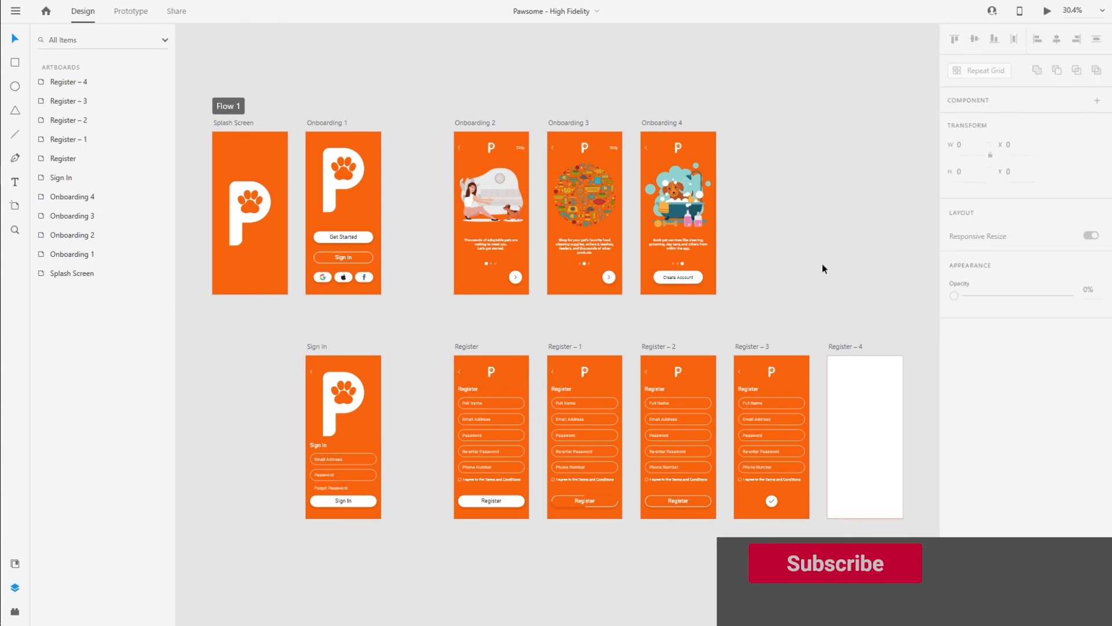